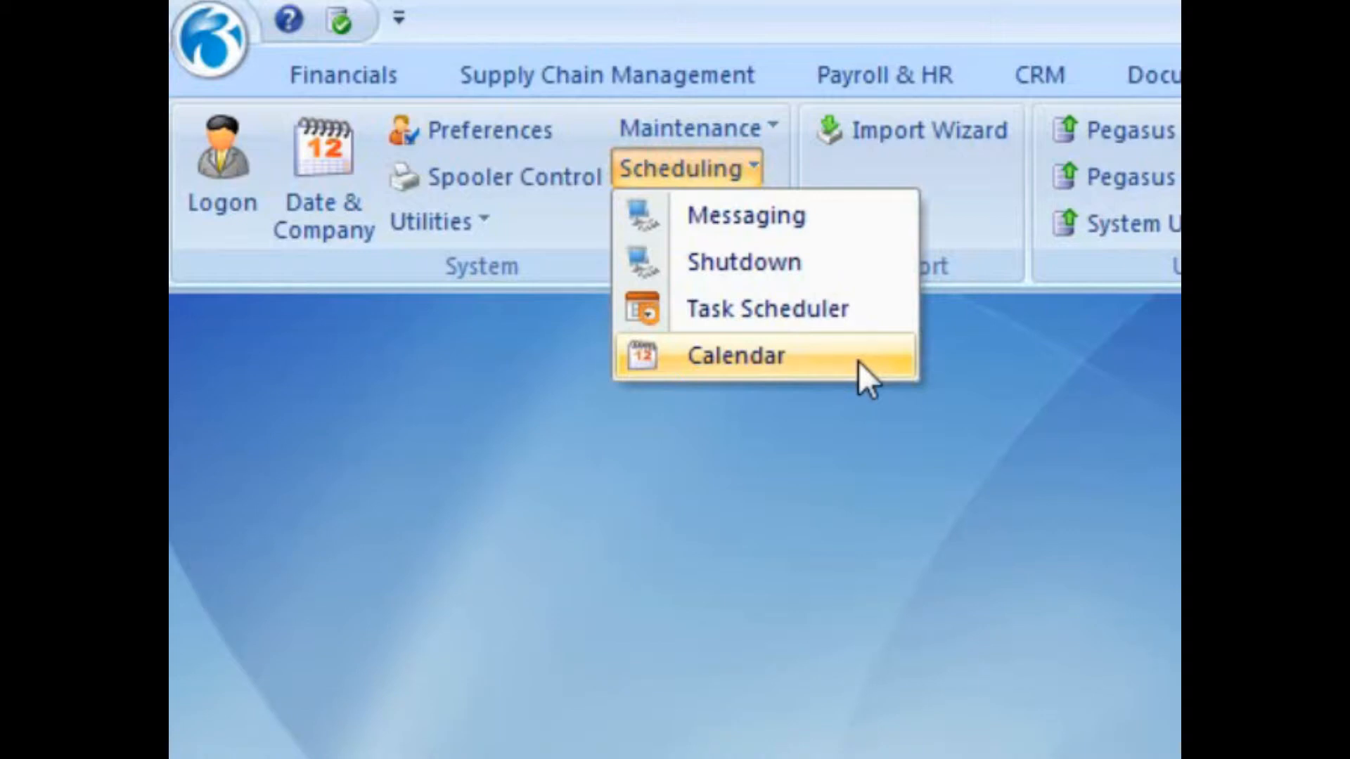
# Create a new task in the Task Scheduler with the task type System - Backup Databases.
pyautogui.click(862, 318)
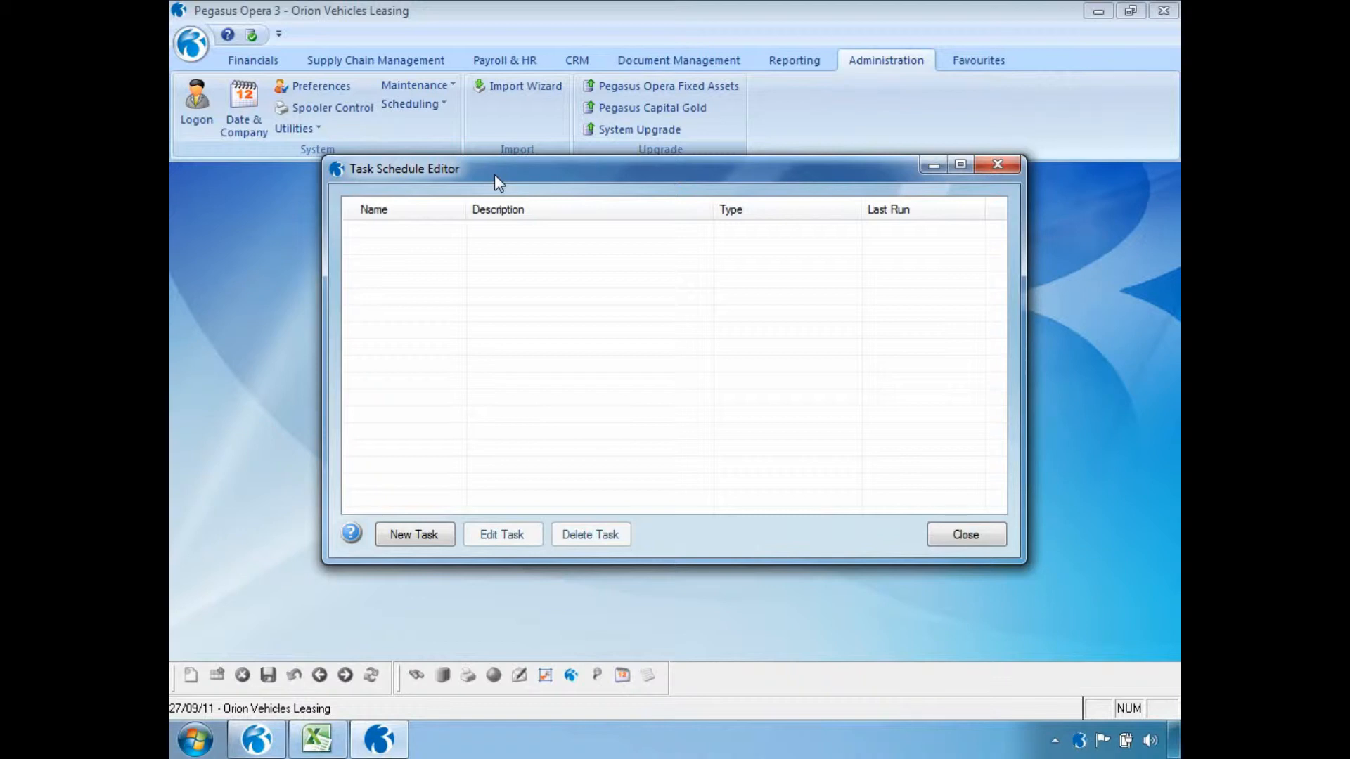
pyautogui.click(388, 533)
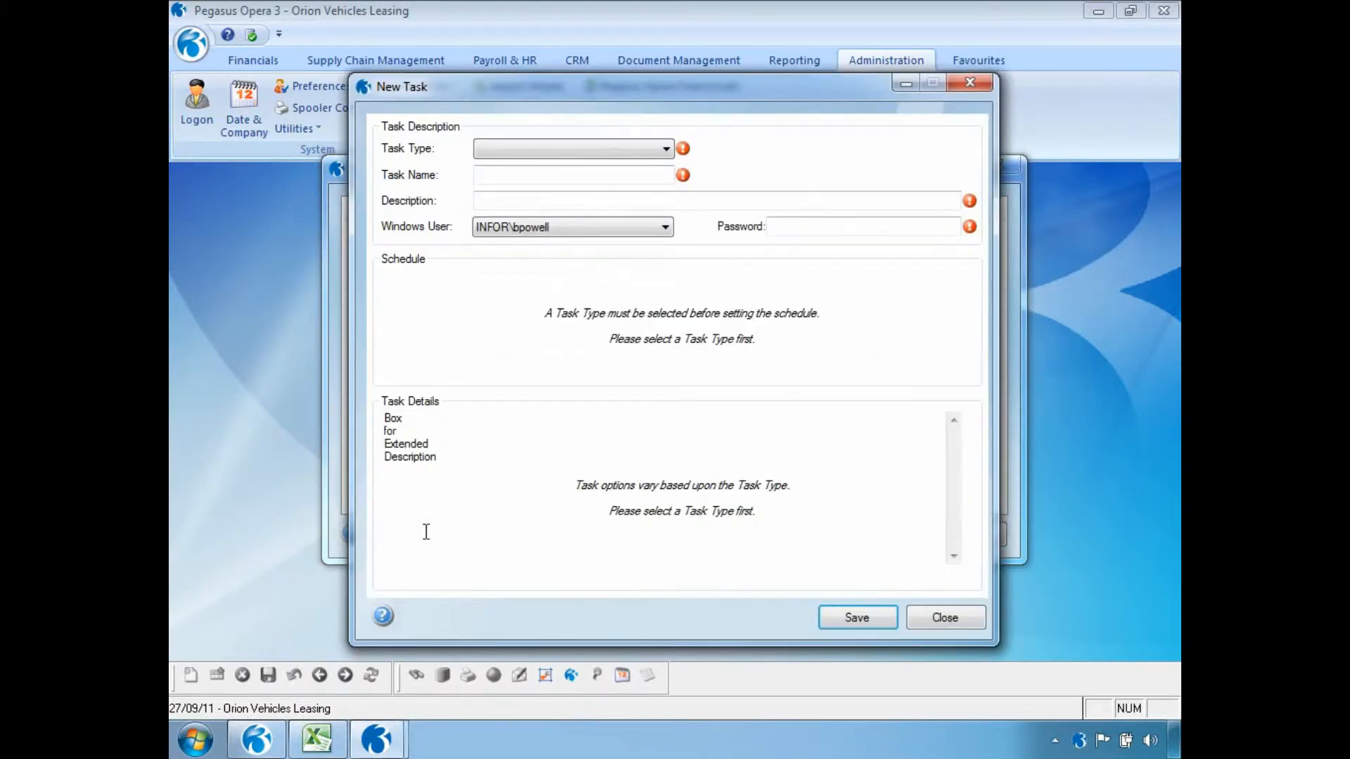
pyautogui.click(666, 151)
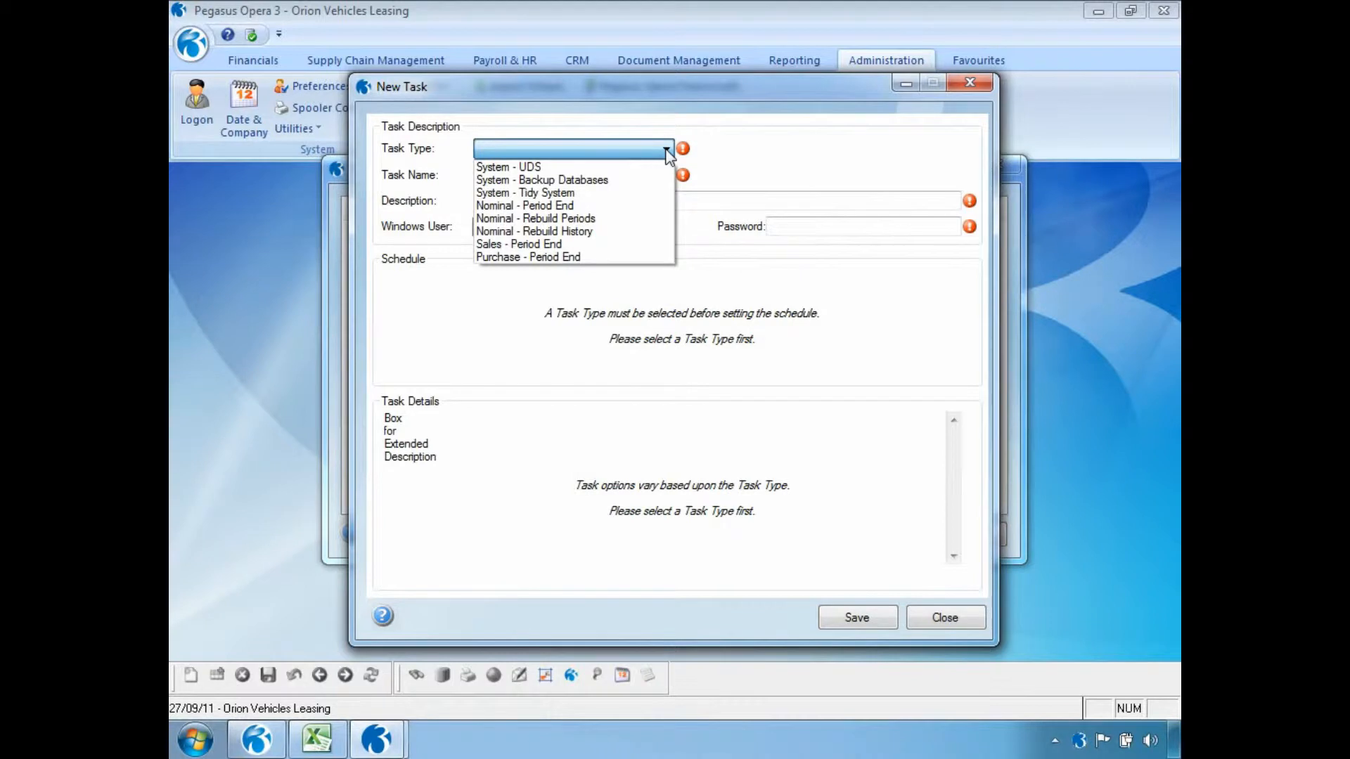
pyautogui.click(640, 180)
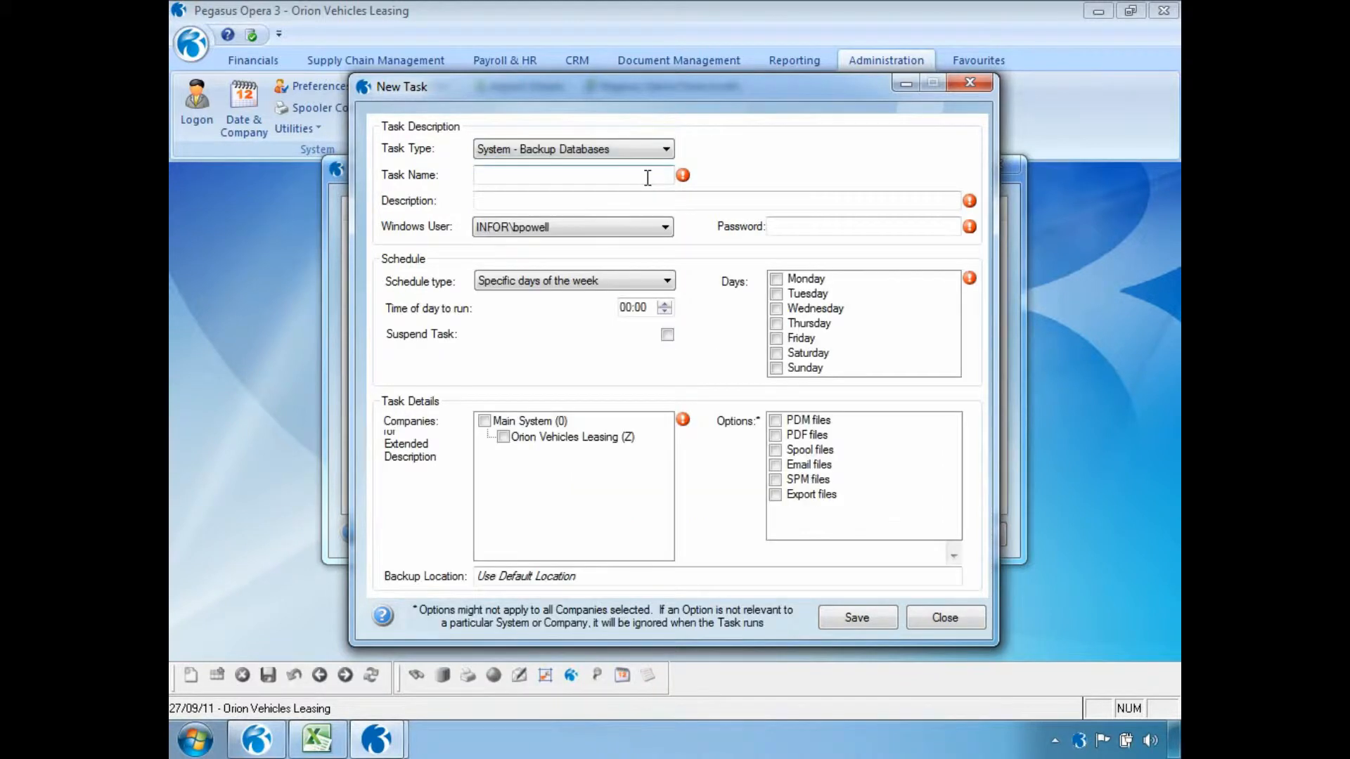
# Name the task Dailybackup, enter Opera3 as its description and fill in the Windows user's password.
pyautogui.click(593, 177)
pyautogui.write('D')
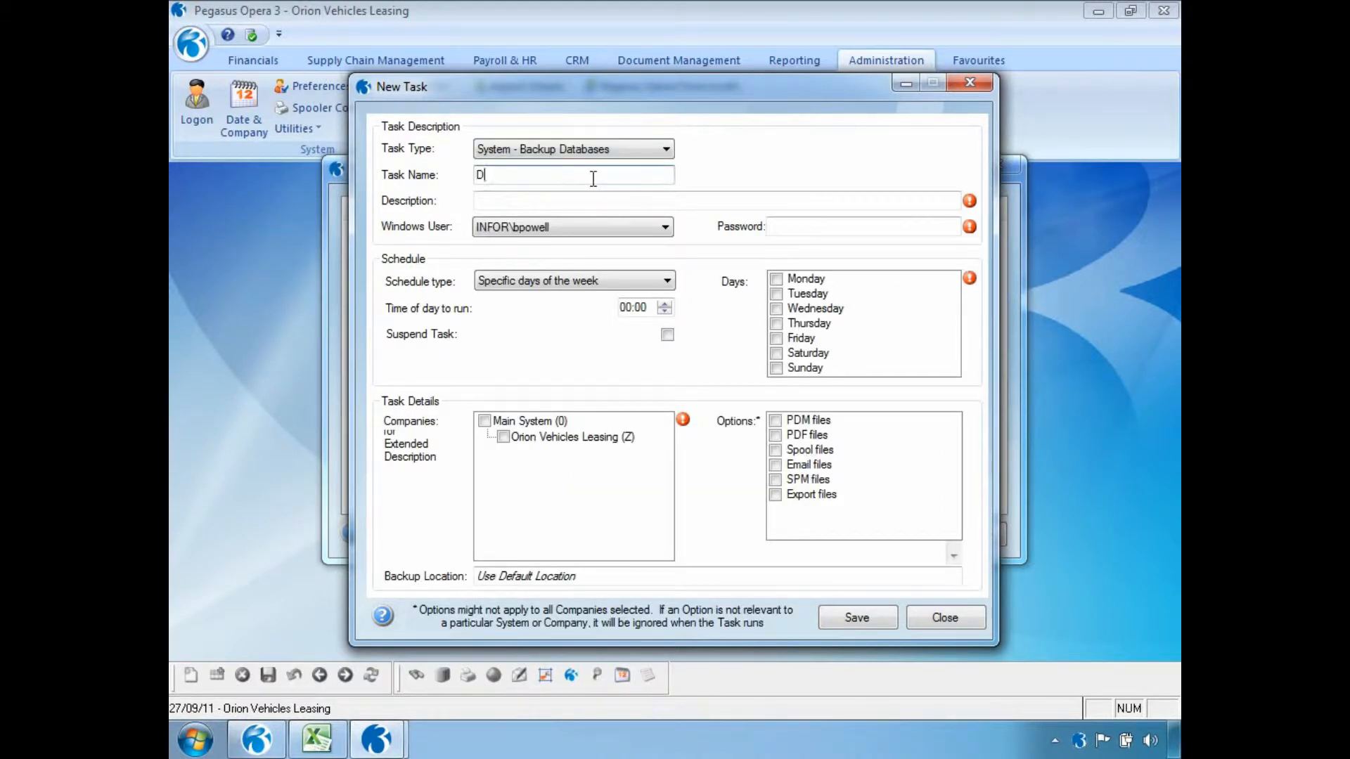
pyautogui.write('ailybackup')
pyautogui.press('Tab')
pyautogui.write('Opera3')
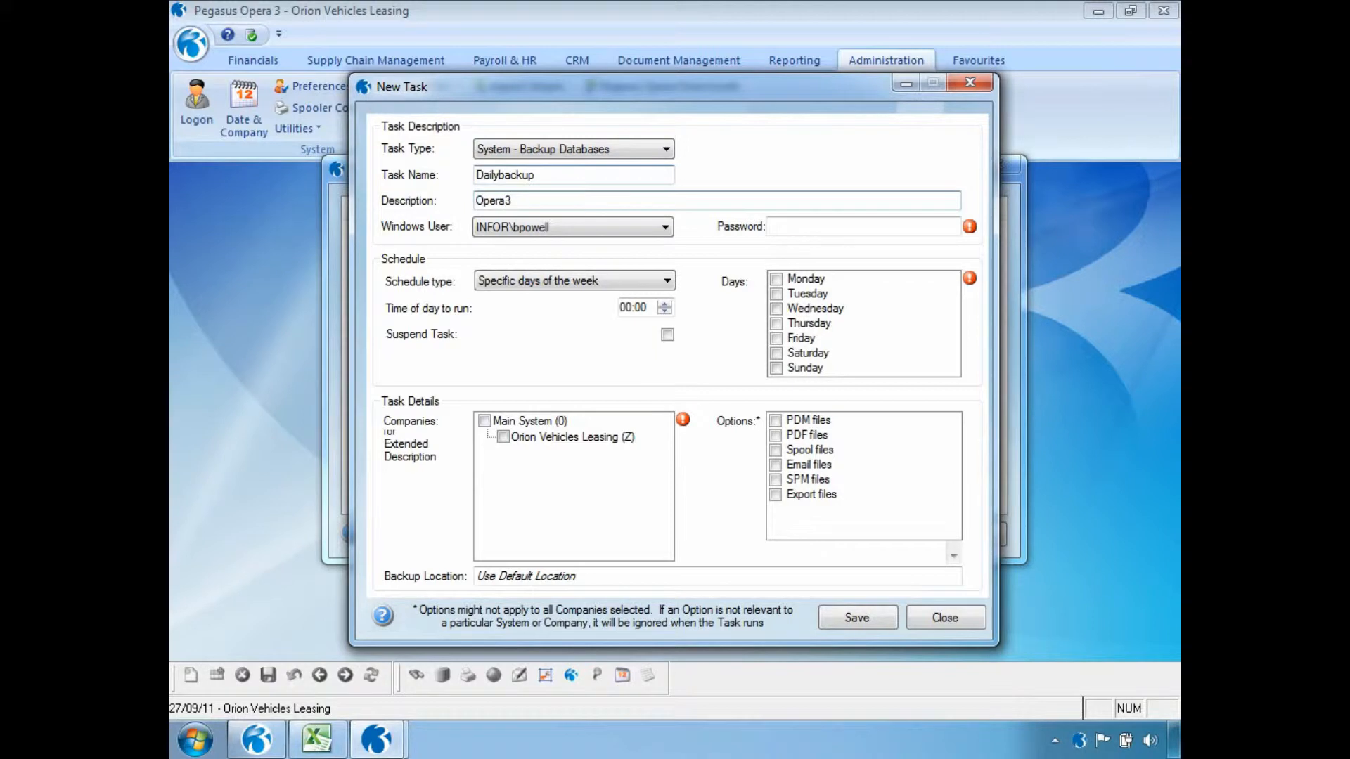
pyautogui.click(789, 232)
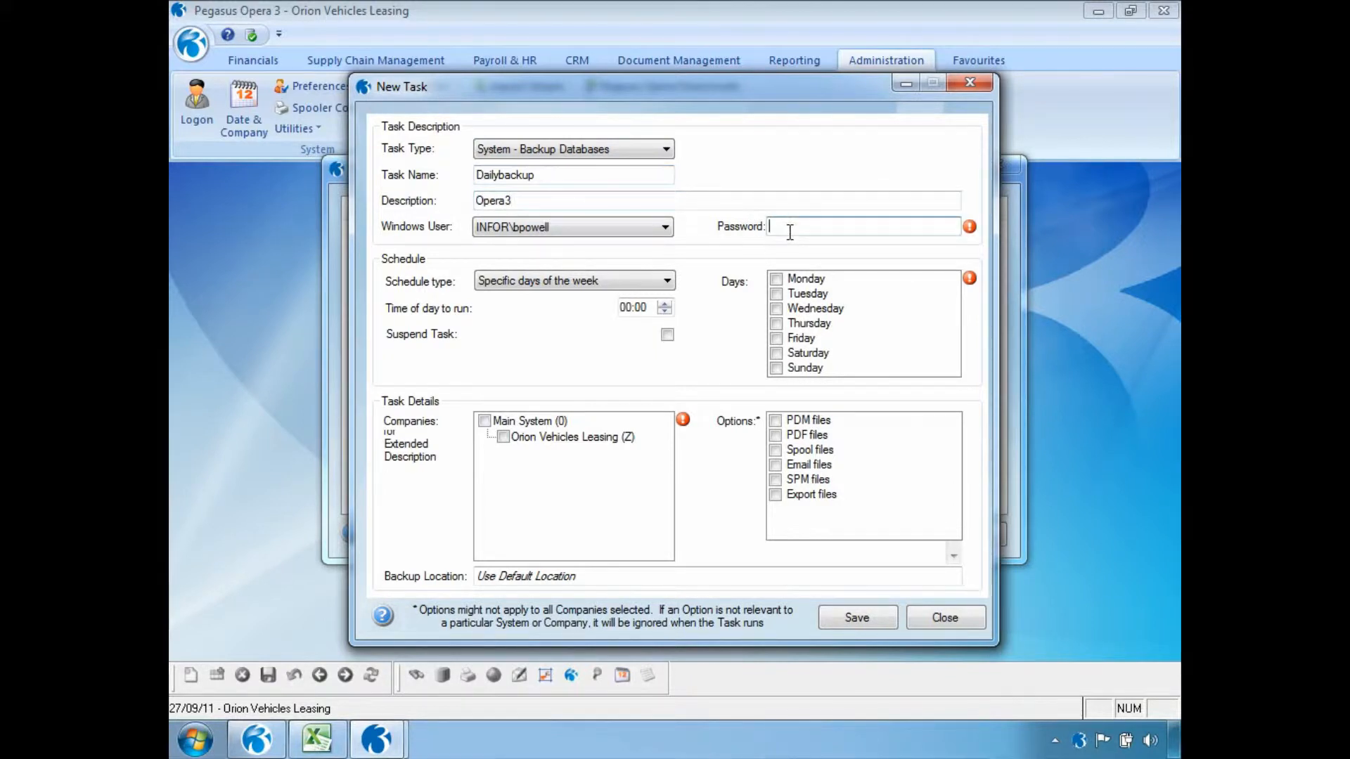
pyautogui.write('•••••••••')
# Schedule the backup to run at 18:00 on specific days of the week, Monday through Friday.
pyautogui.click(666, 281)
pyautogui.click(664, 302)
pyautogui.click(626, 308)
pyautogui.write('2')
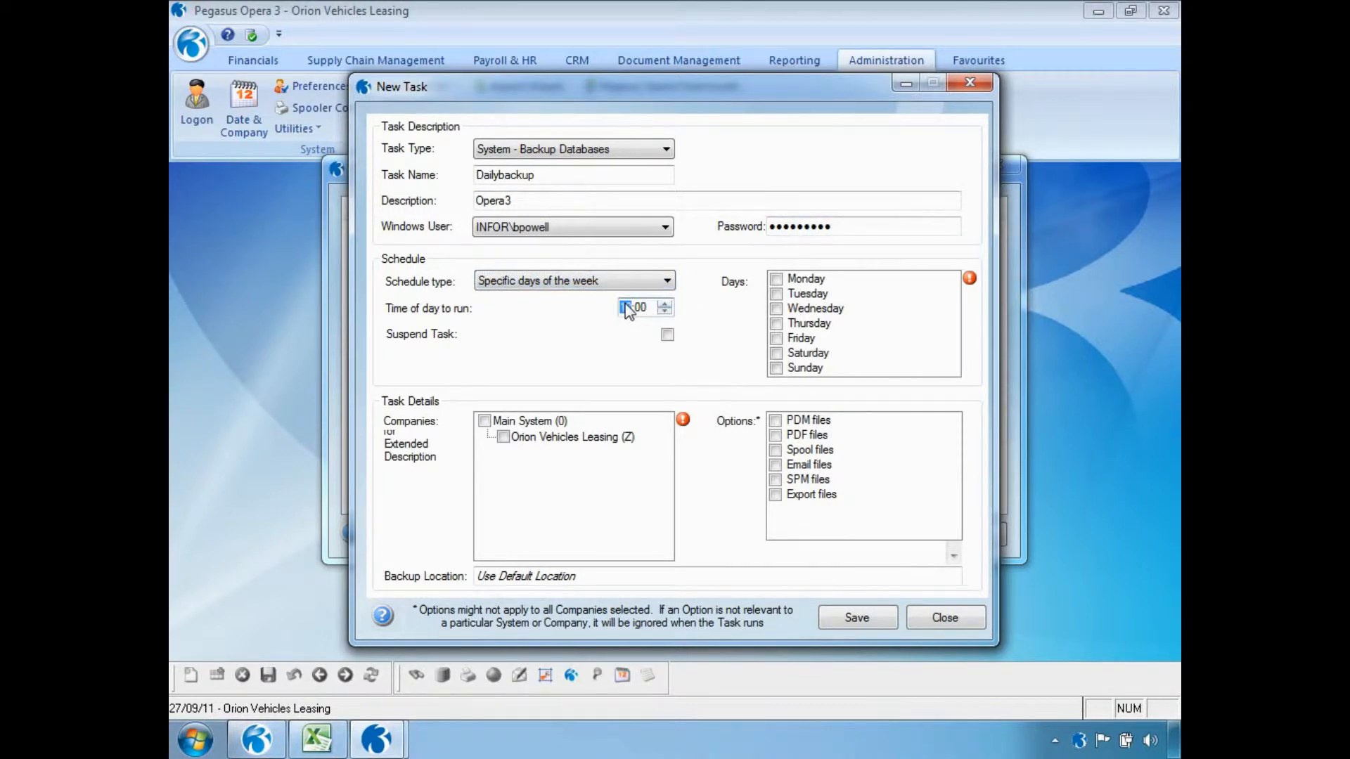
pyautogui.write('8')
pyautogui.click(776, 279)
pyautogui.click(776, 293)
pyautogui.click(777, 308)
pyautogui.click(777, 322)
pyautogui.click(776, 337)
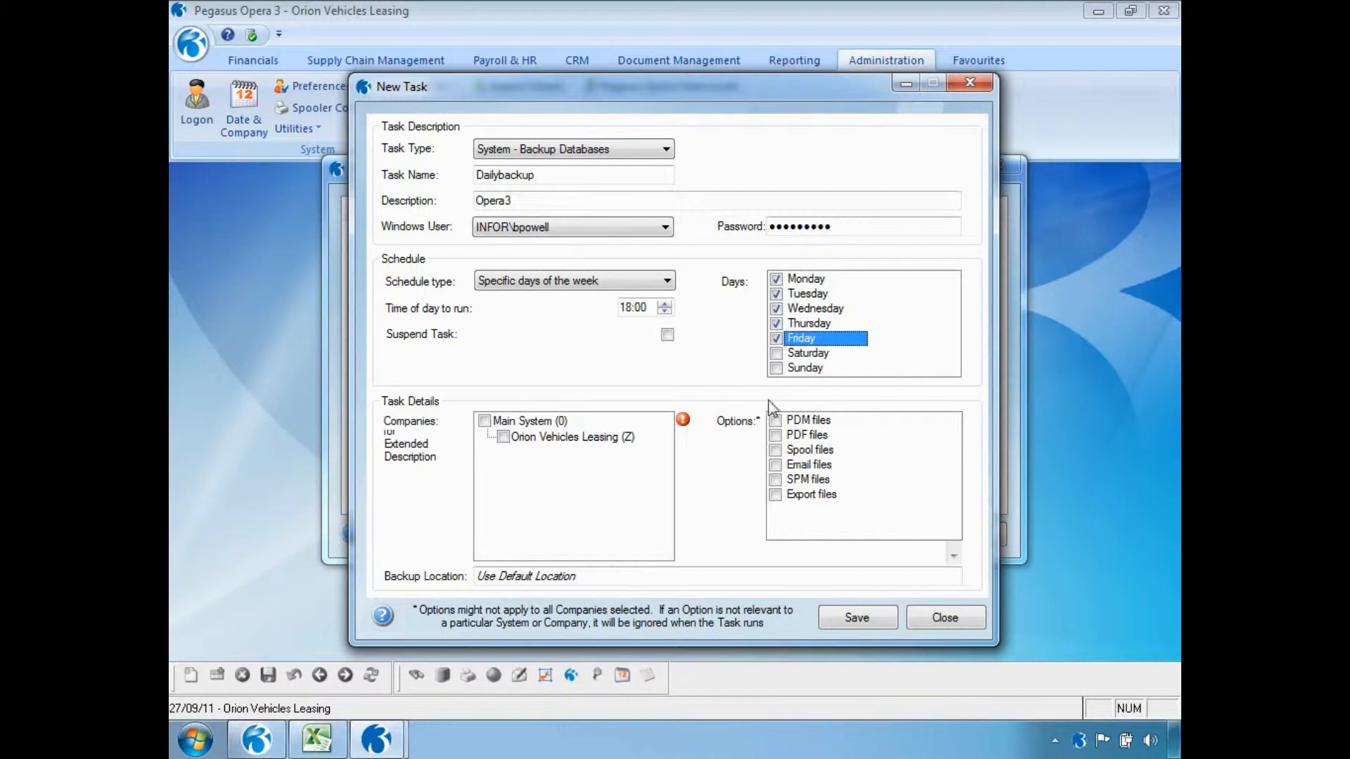
# Include Main System and Orion Vehicles Leasing in the backup, with PDM, PDF, Spool, Email, SPM and Export files.
pyautogui.click(485, 421)
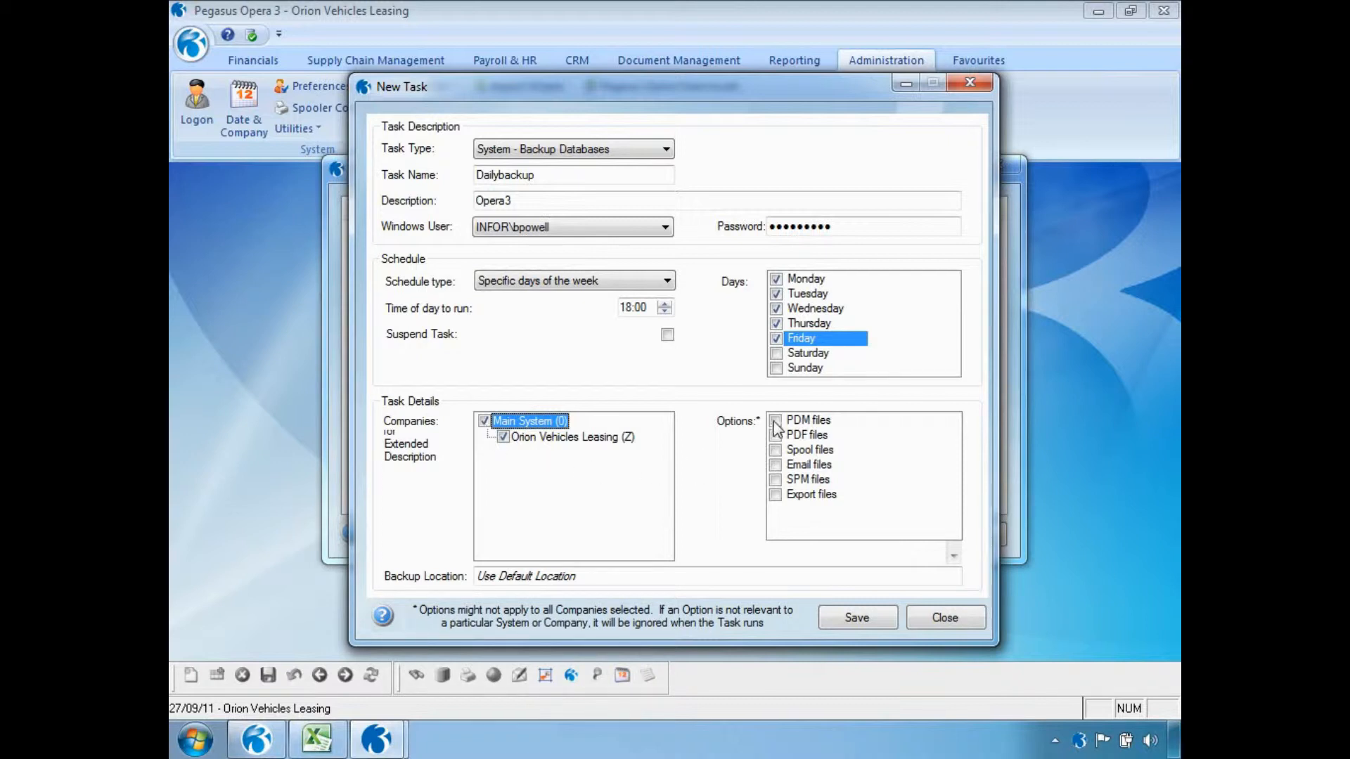
pyautogui.click(774, 421)
pyautogui.click(775, 436)
pyautogui.click(775, 450)
pyautogui.click(775, 466)
pyautogui.click(774, 480)
pyautogui.click(776, 495)
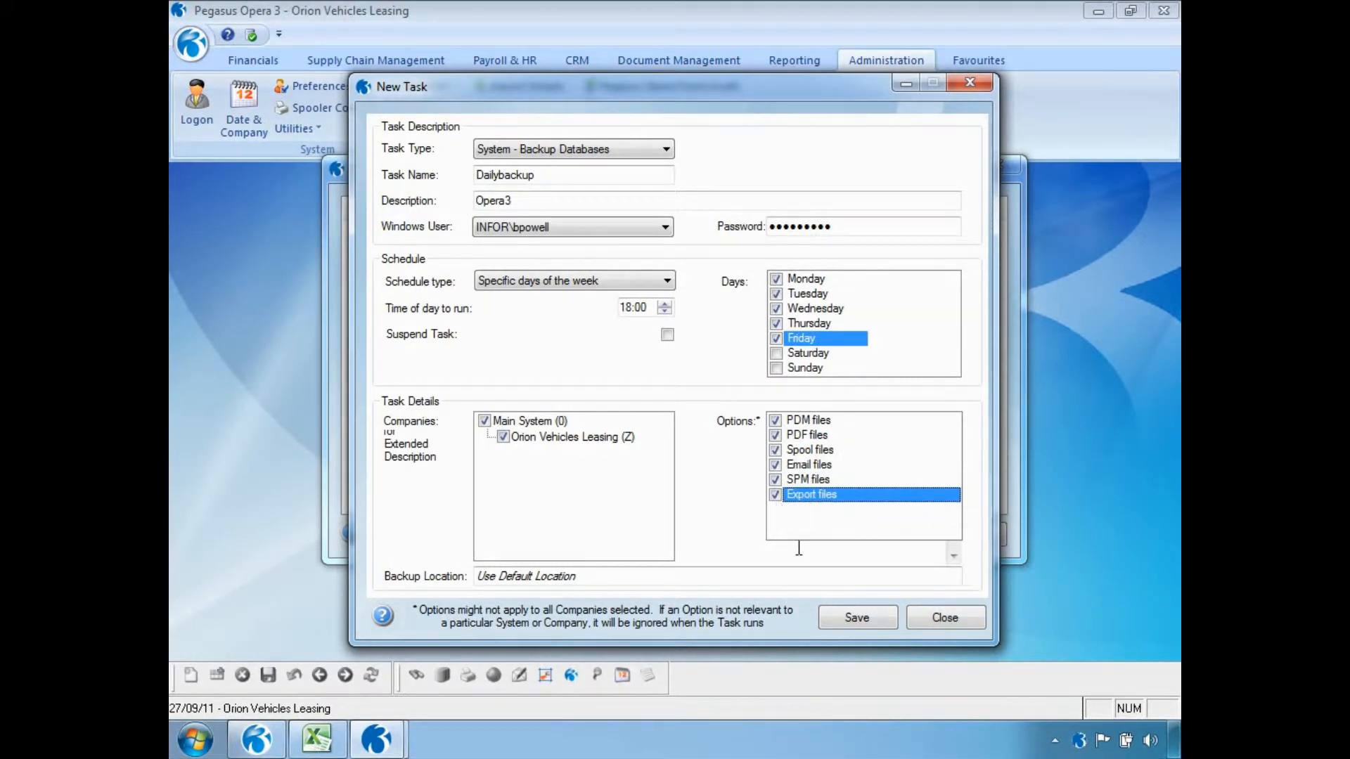
# Save the backup task and close the Task Schedule Editor.
pyautogui.click(836, 619)
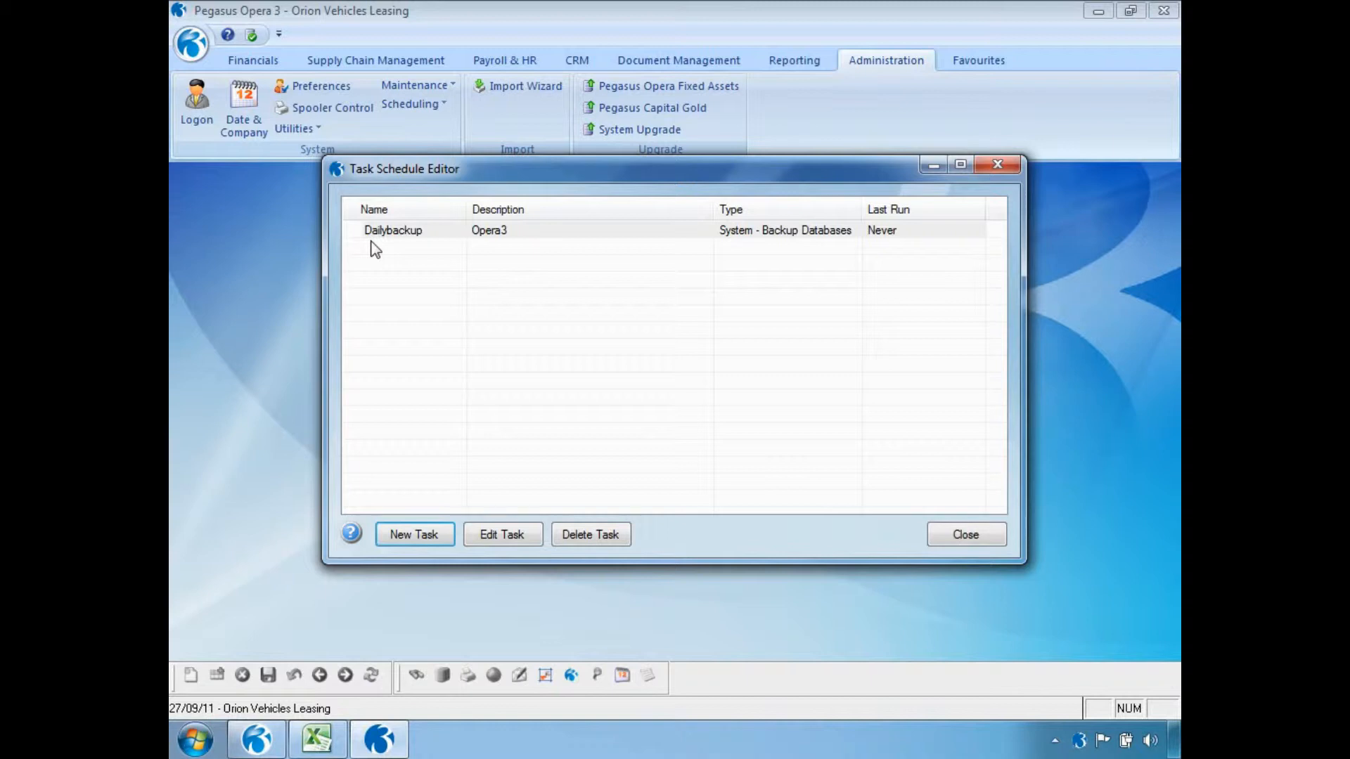
pyautogui.rightClick(471, 235)
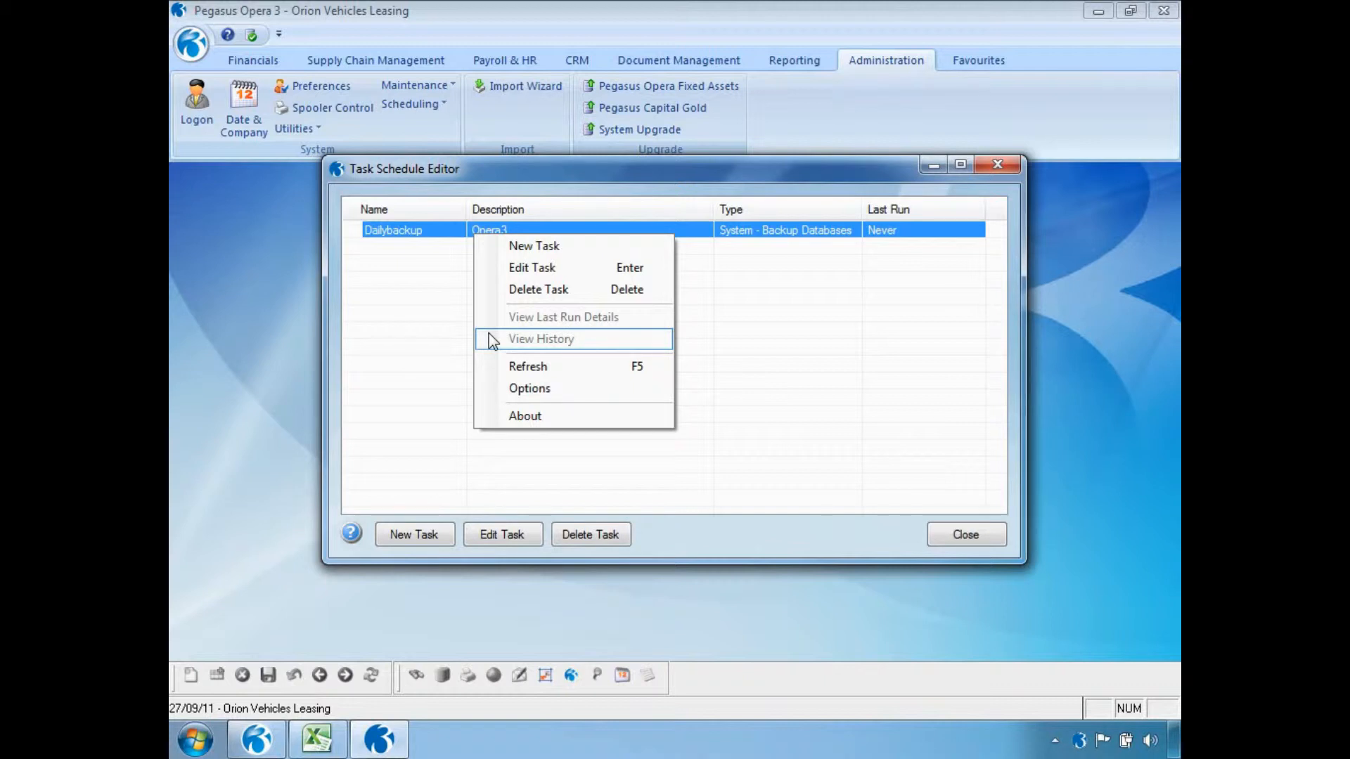
pyautogui.click(942, 542)
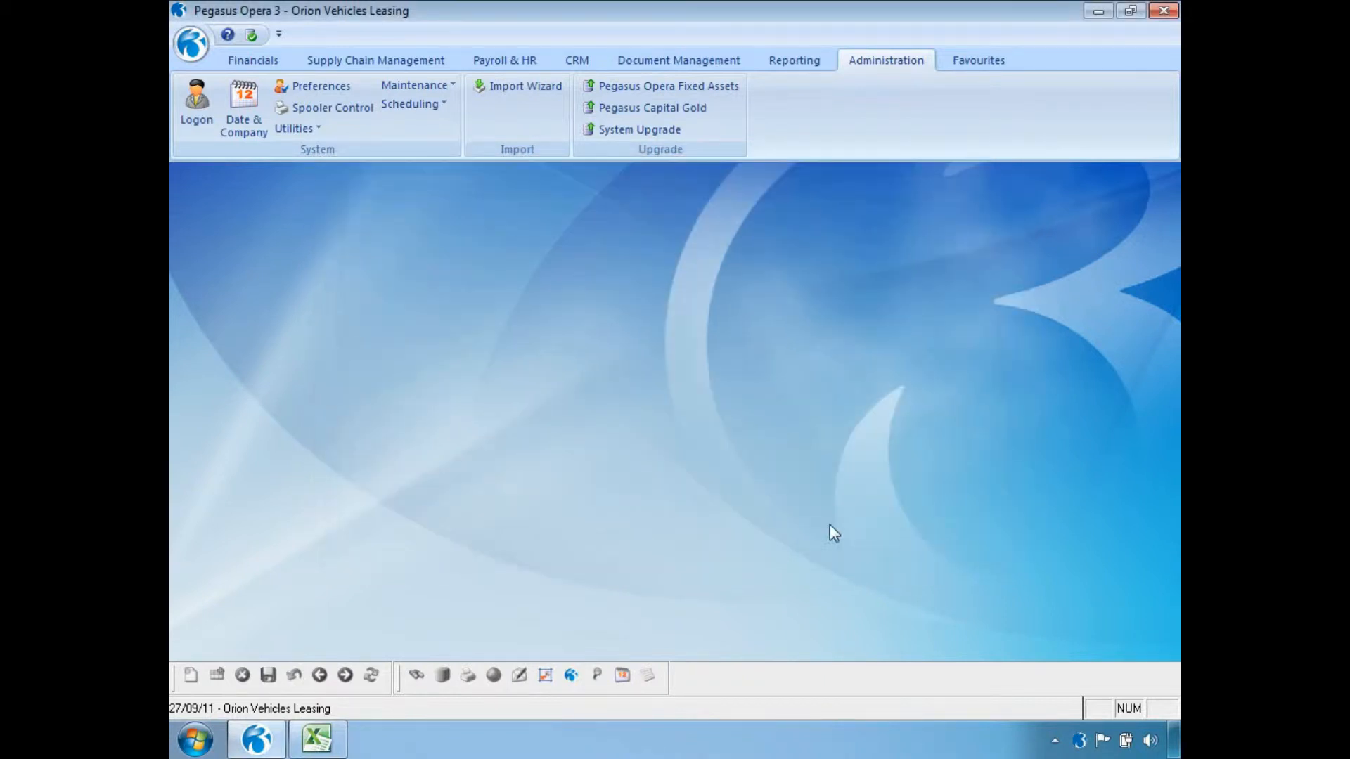
# Start SOP repeat invoicing up to 27/09/2011 using the scheduler, with no override or auto-fulfil options.
pyautogui.click(402, 65)
pyautogui.click(369, 87)
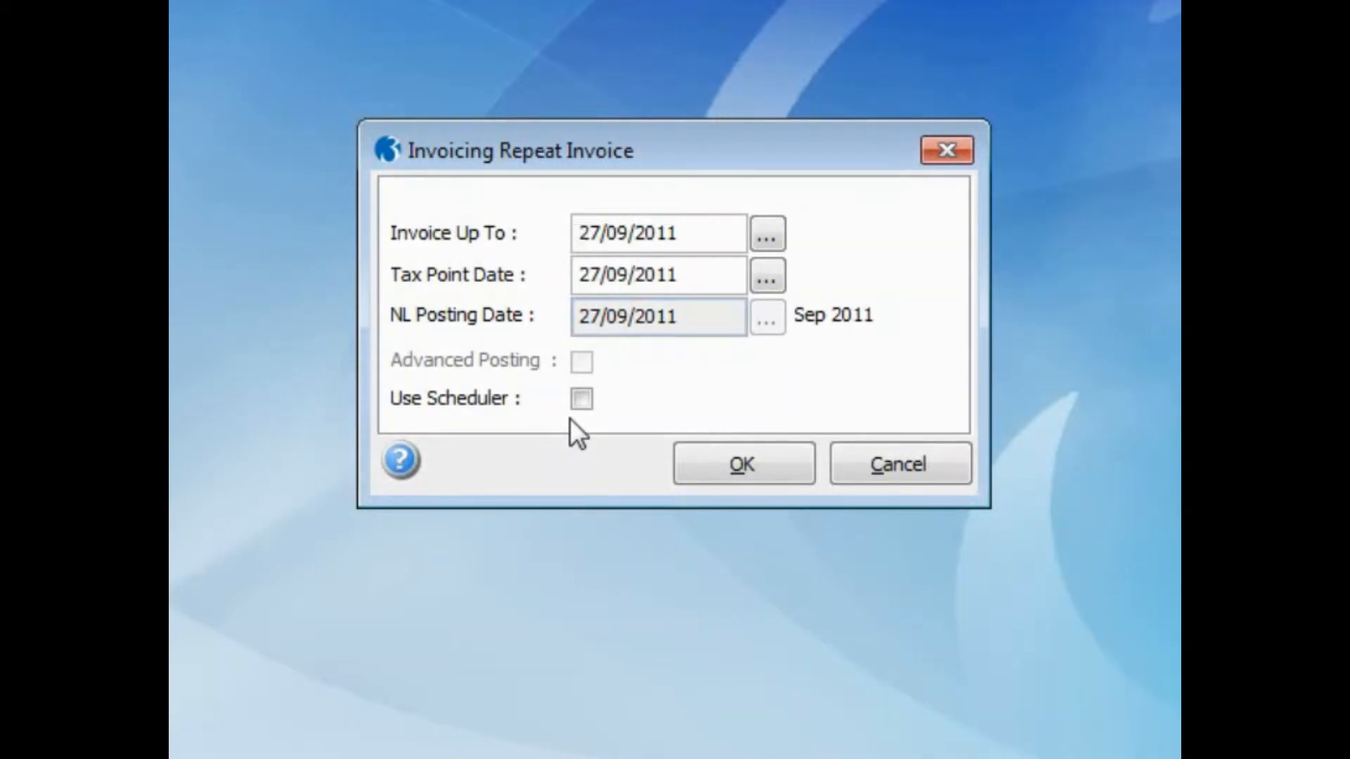
pyautogui.click(786, 453)
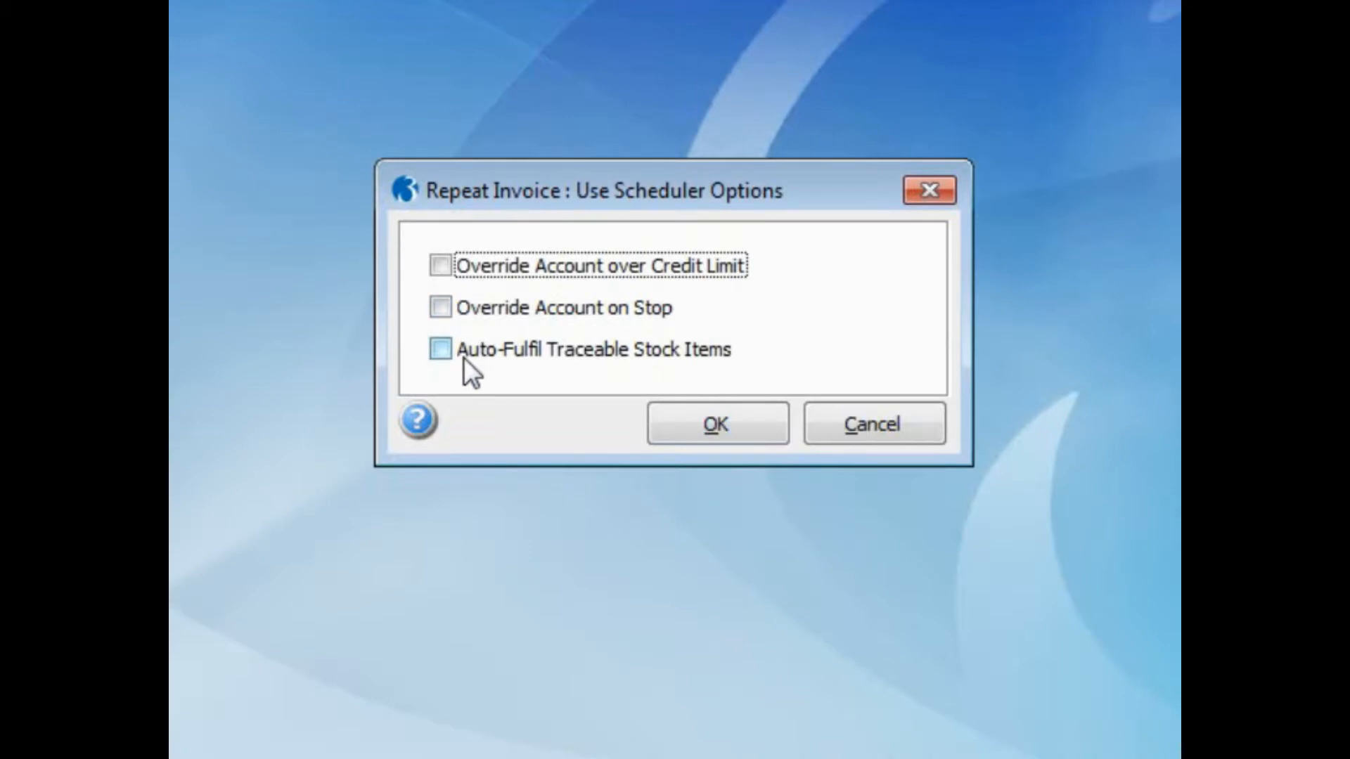
pyautogui.click(675, 432)
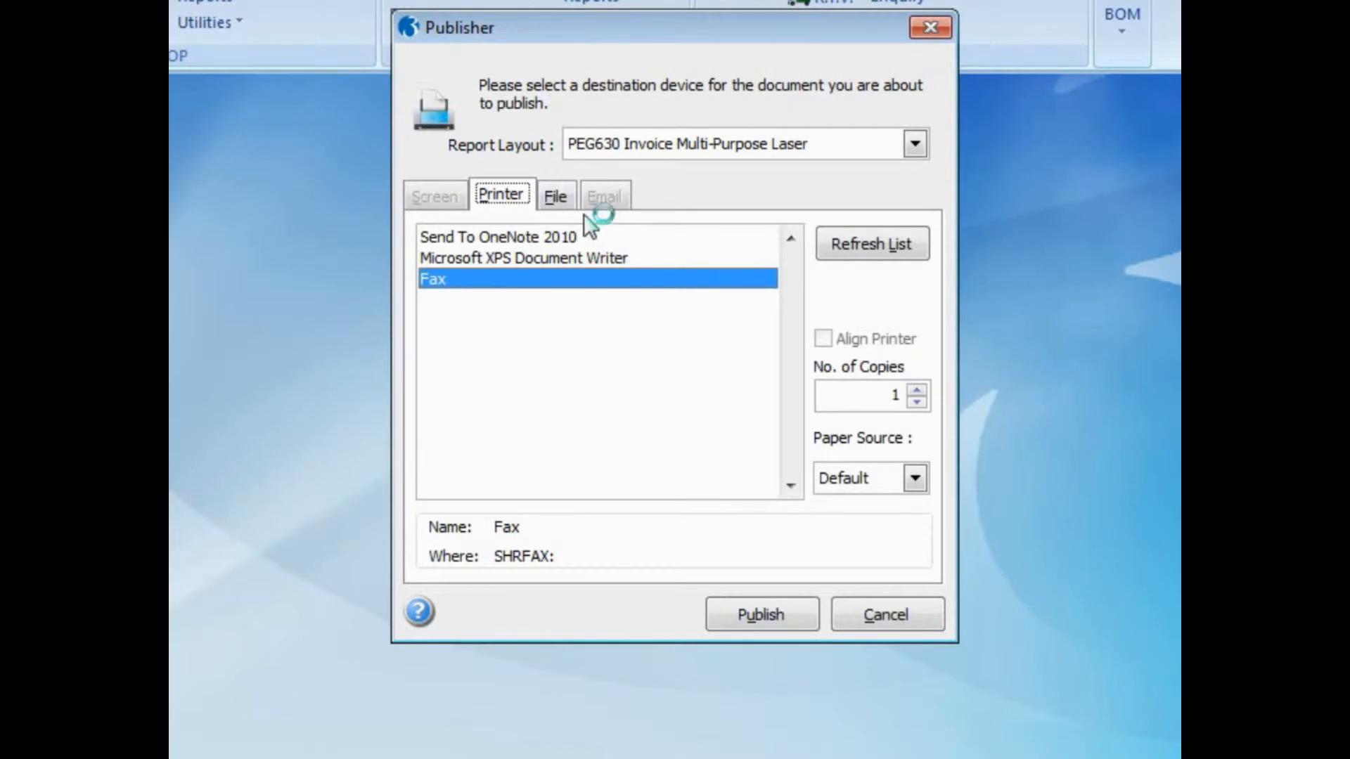
# Publish the invoices to a Print Spooler PDF file named SEPTEMBER2011 with the description Invoices.
pyautogui.click(557, 195)
pyautogui.click(580, 324)
pyautogui.write('SEPTEMBER2011')
pyautogui.press('Tab')
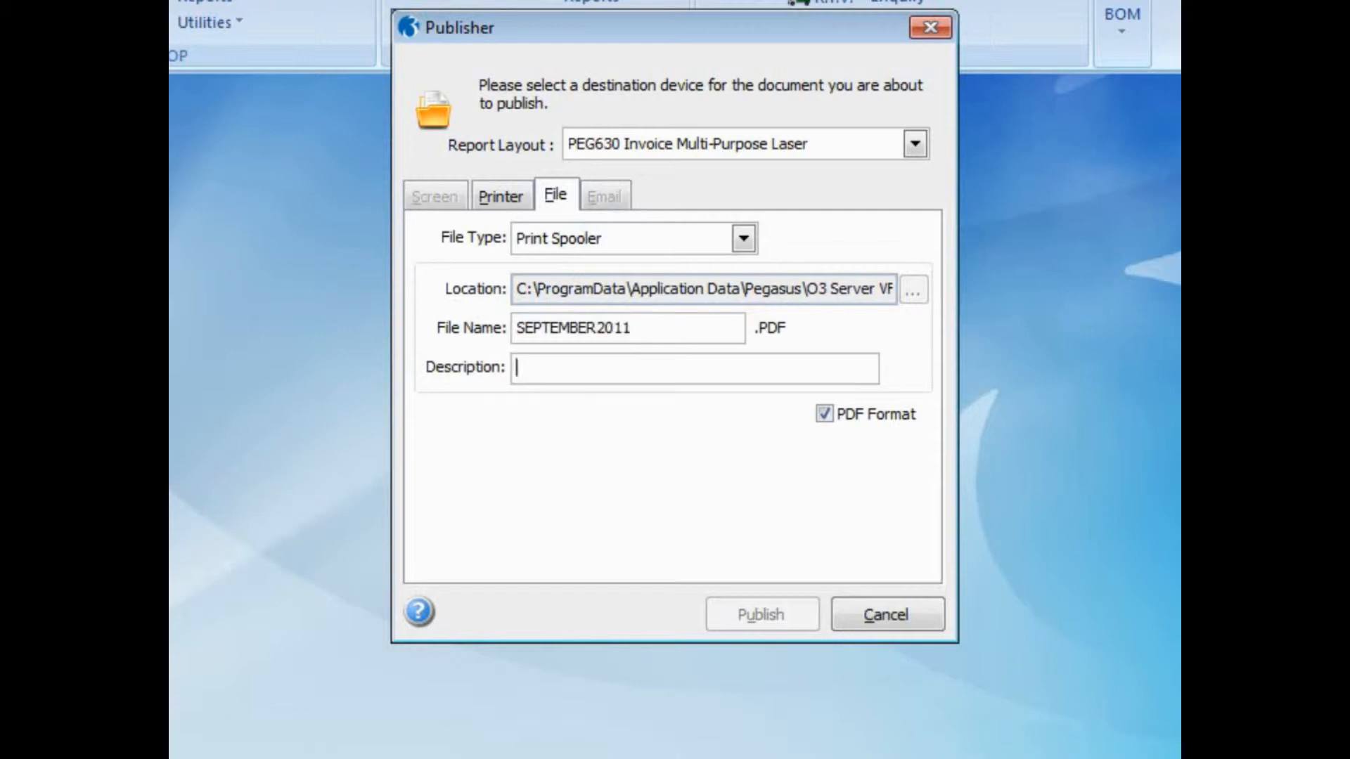
pyautogui.write('Invoices')
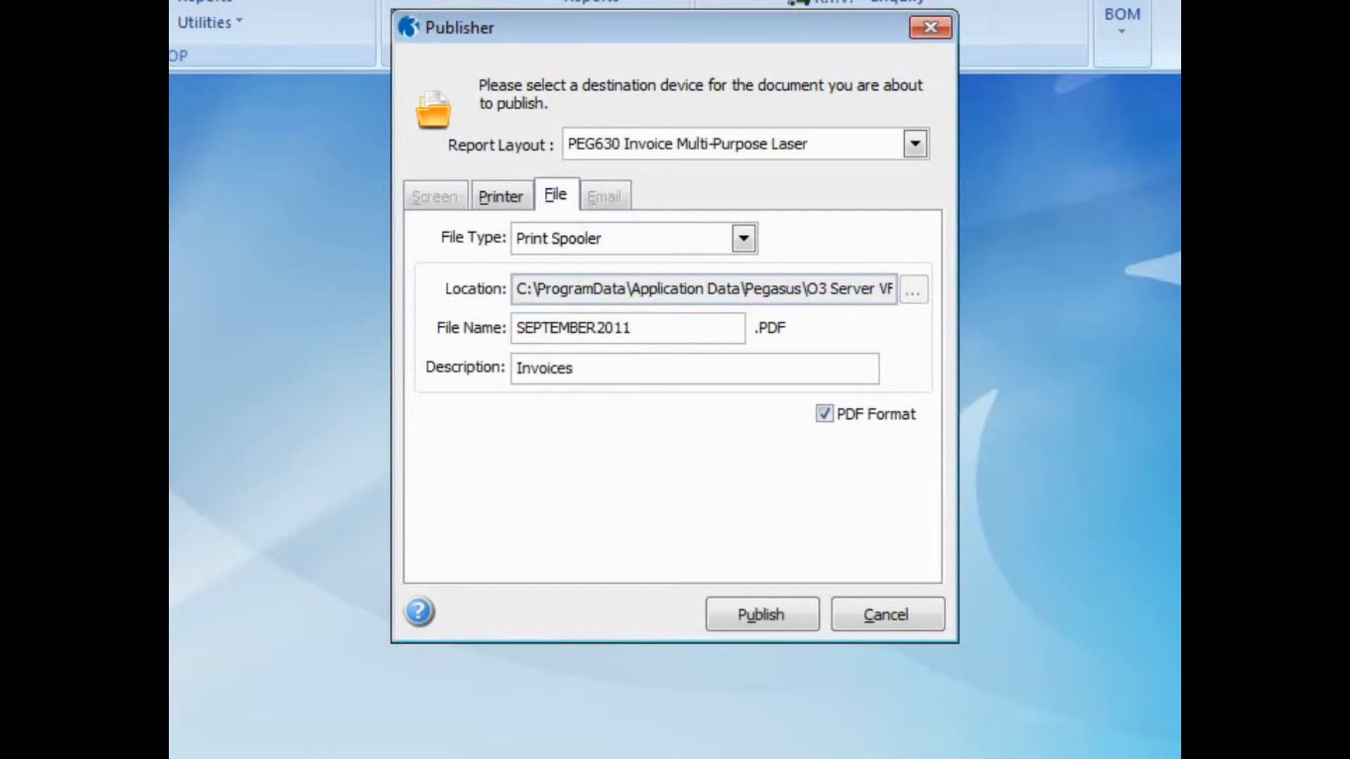
pyautogui.click(747, 612)
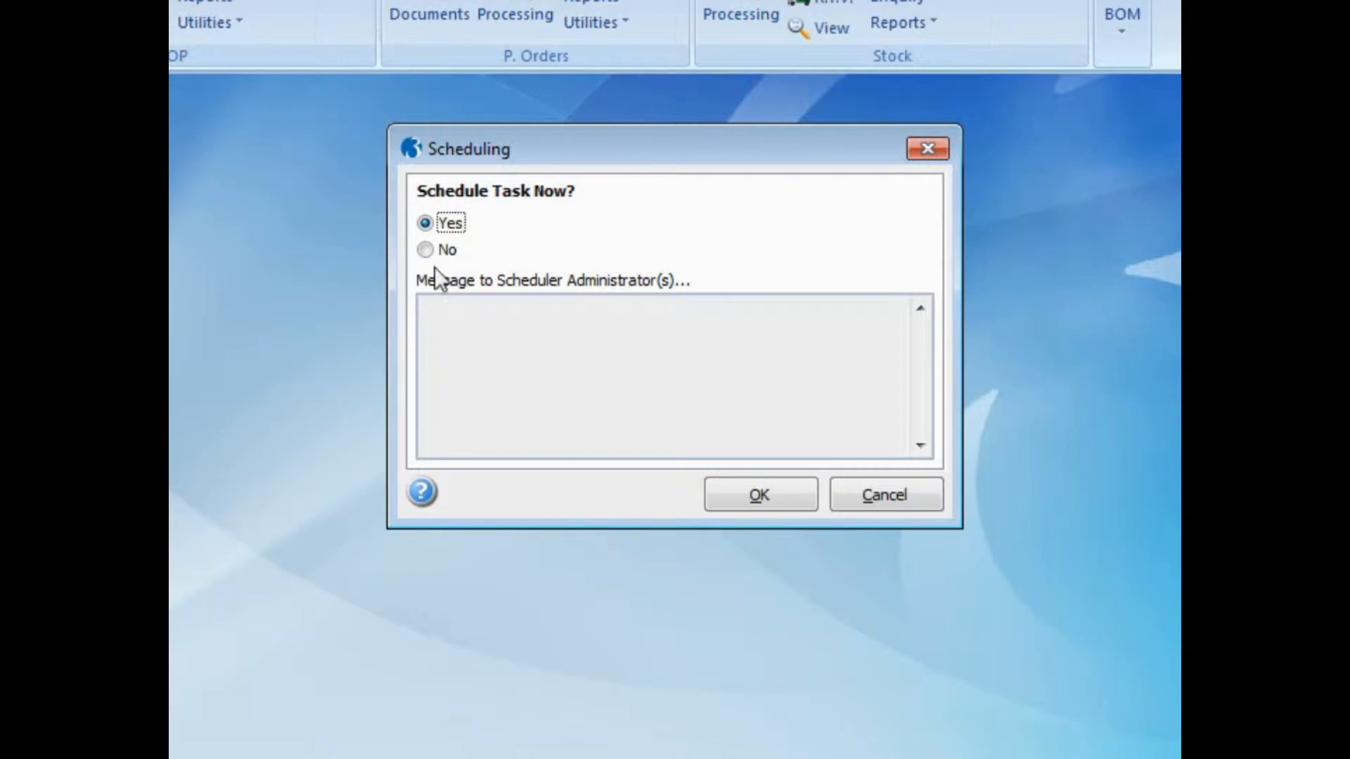
# Choose to schedule the repeat invoicing task now instead of leaving a message for the scheduler administrators.
pyautogui.click(426, 251)
pyautogui.click(460, 337)
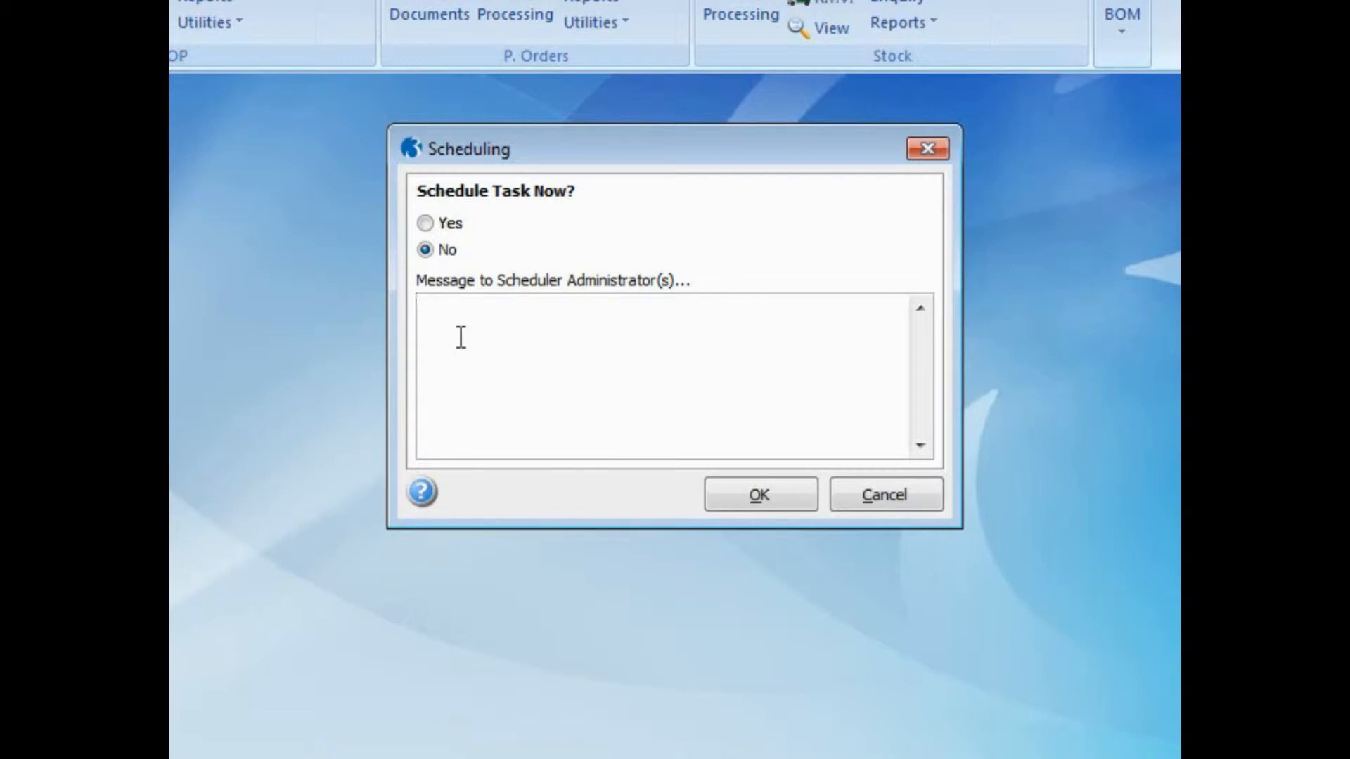
pyautogui.click(426, 224)
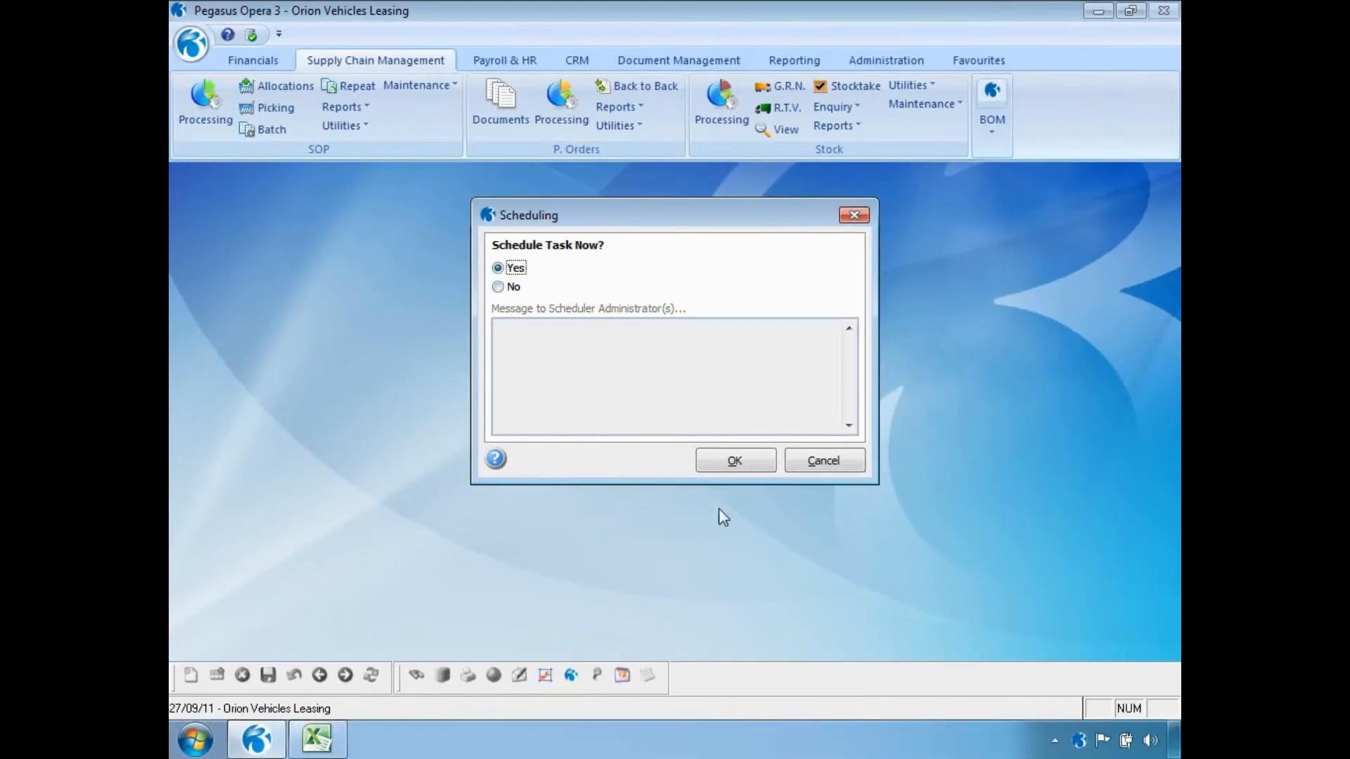
pyautogui.click(723, 468)
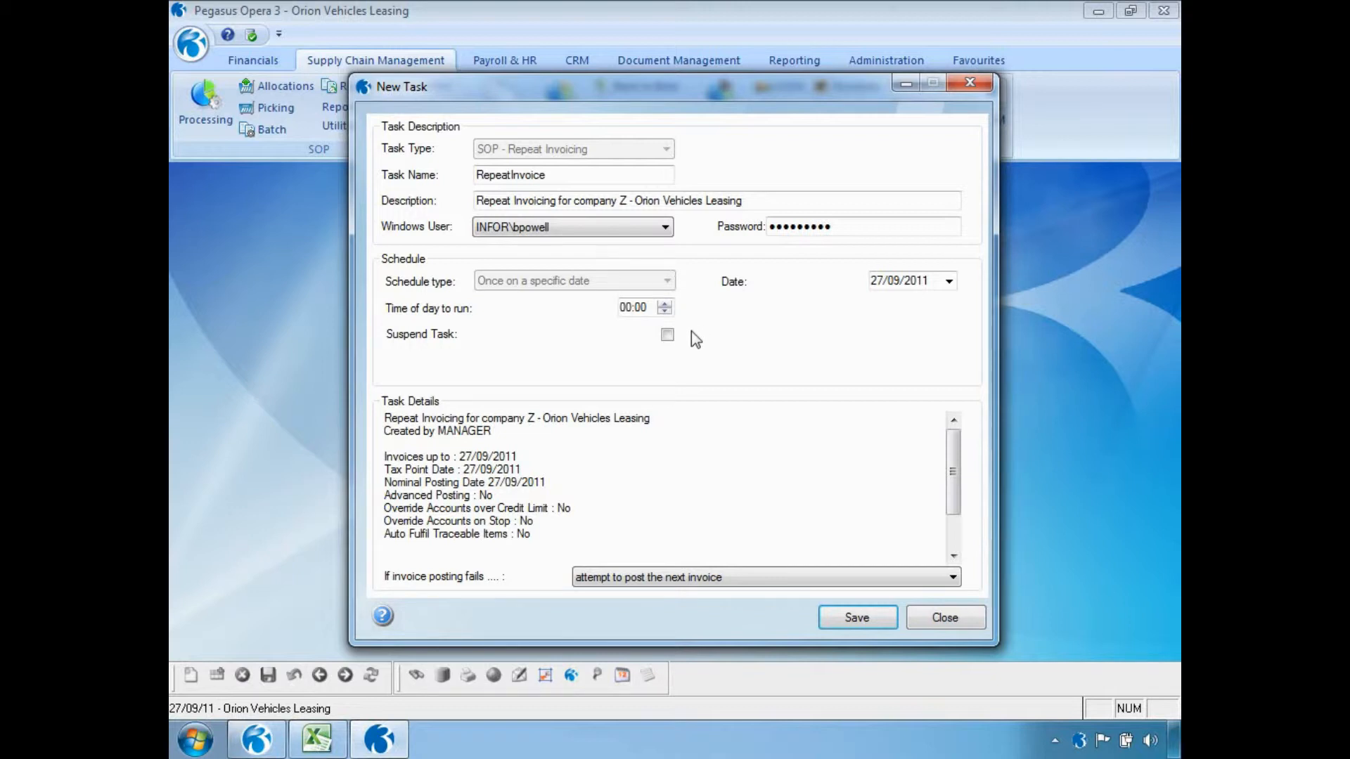
# Set the RepeatInvoice task to run at 23:00, attempting to post the next invoice on failure, and save it.
pyautogui.click(626, 309)
pyautogui.write('23')
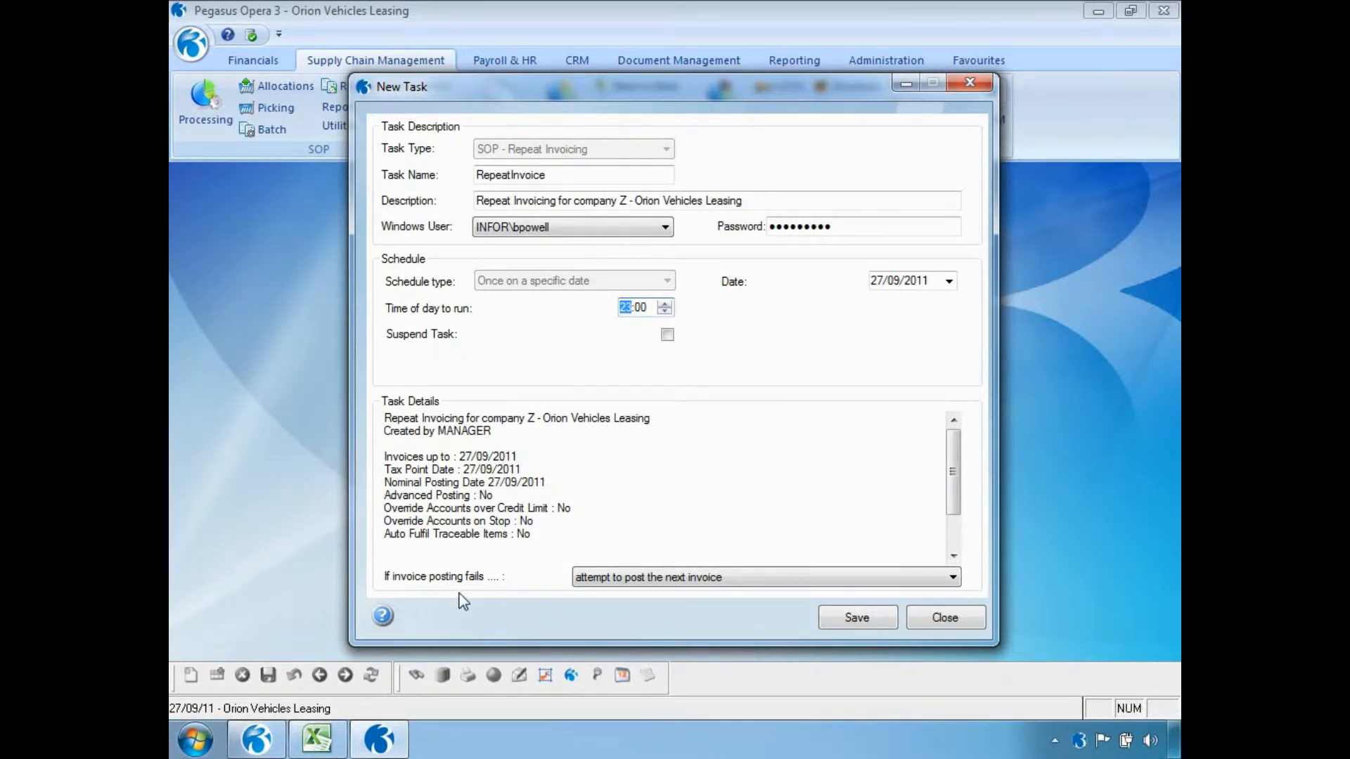
pyautogui.click(954, 581)
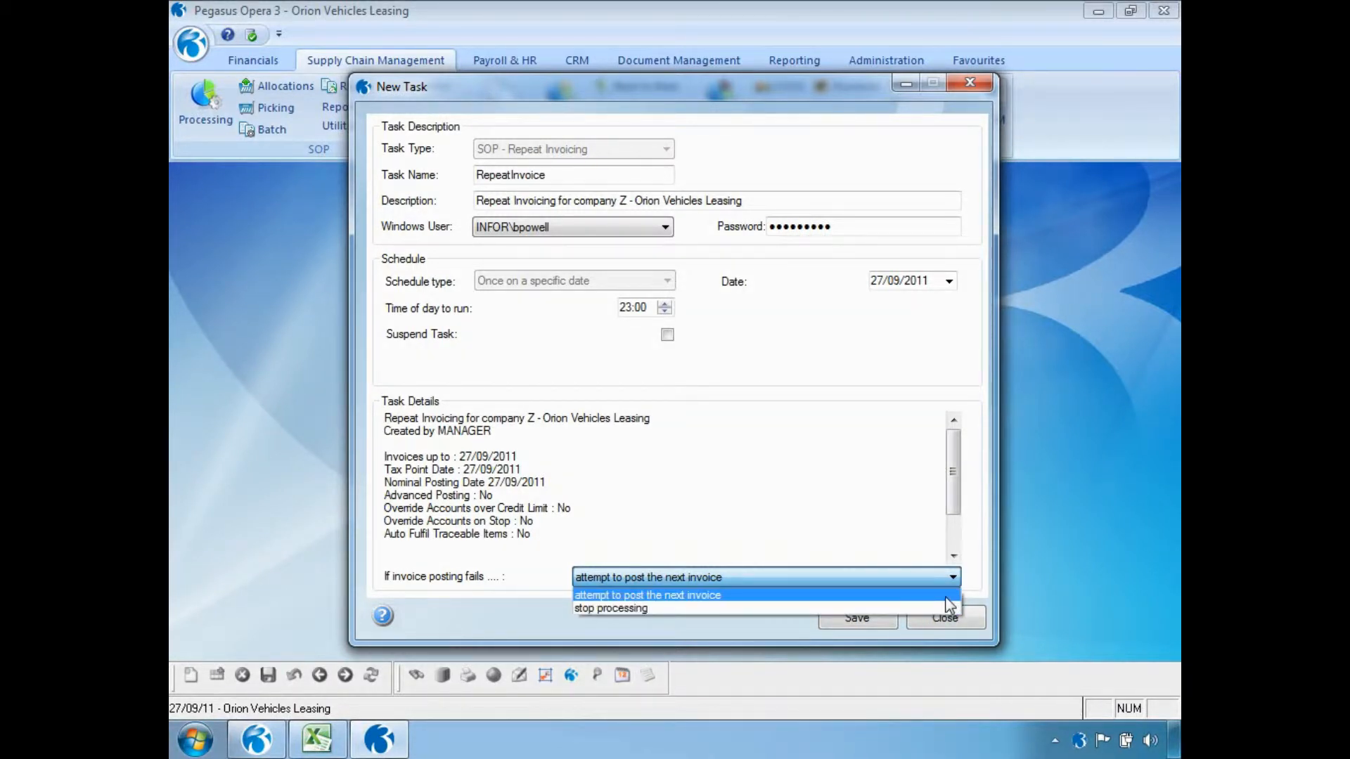
pyautogui.click(946, 599)
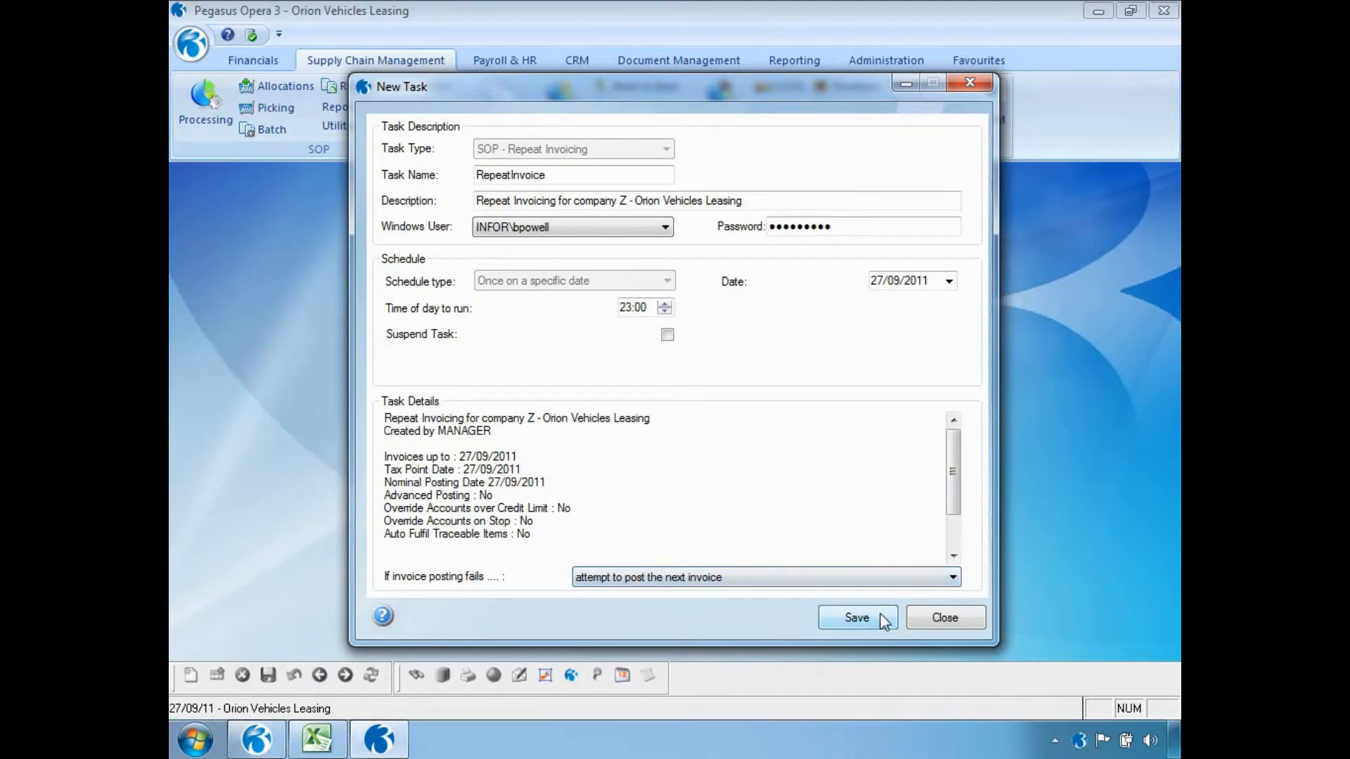
pyautogui.click(858, 617)
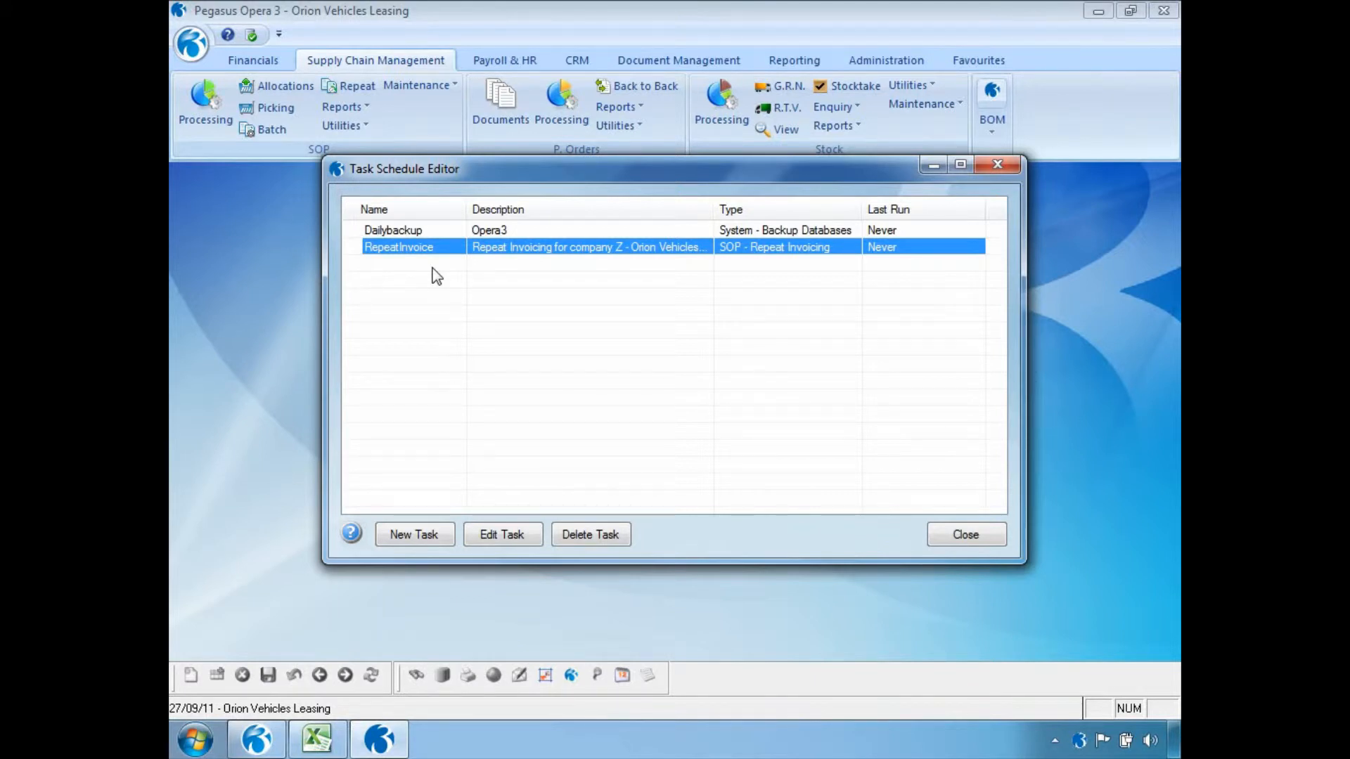
pyautogui.click(999, 540)
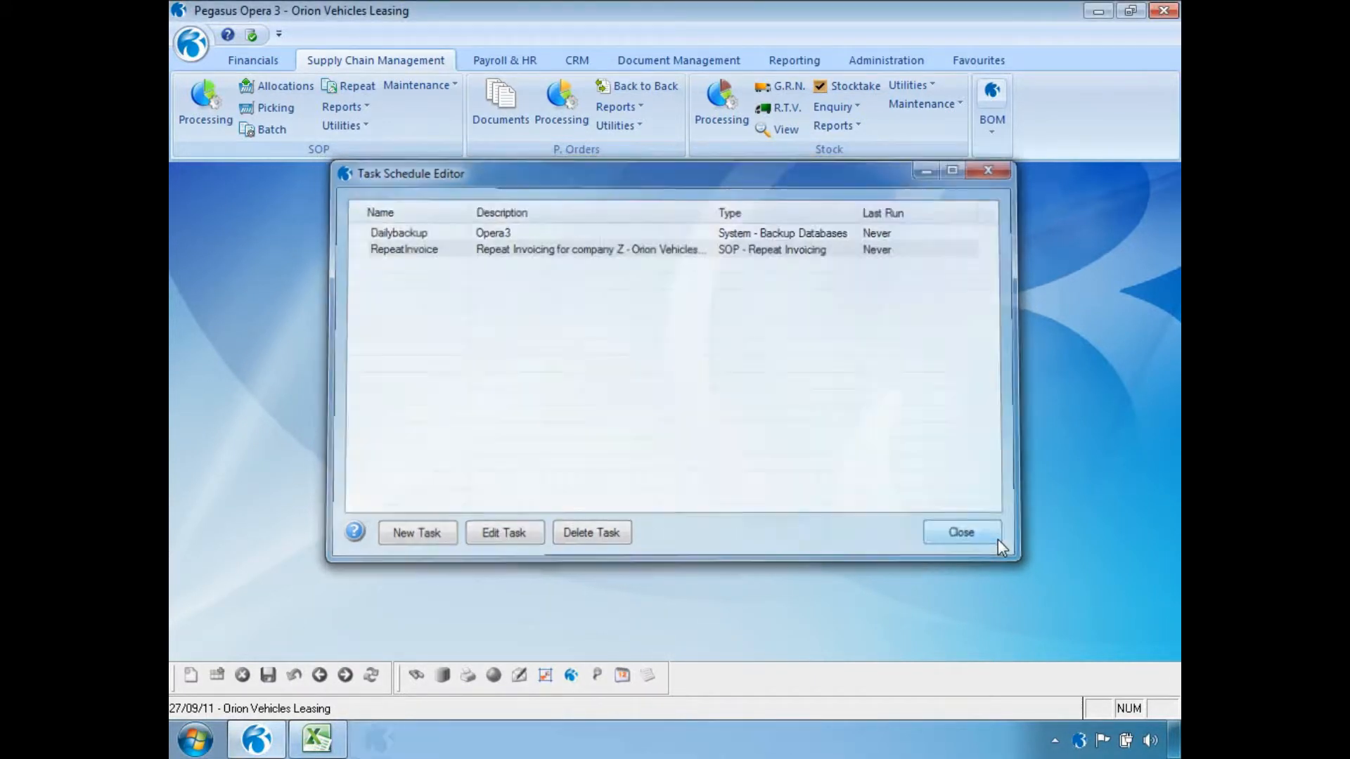
# Create a new scheduled message titled "Stock take this weekend" in Messaging.
pyautogui.click(878, 62)
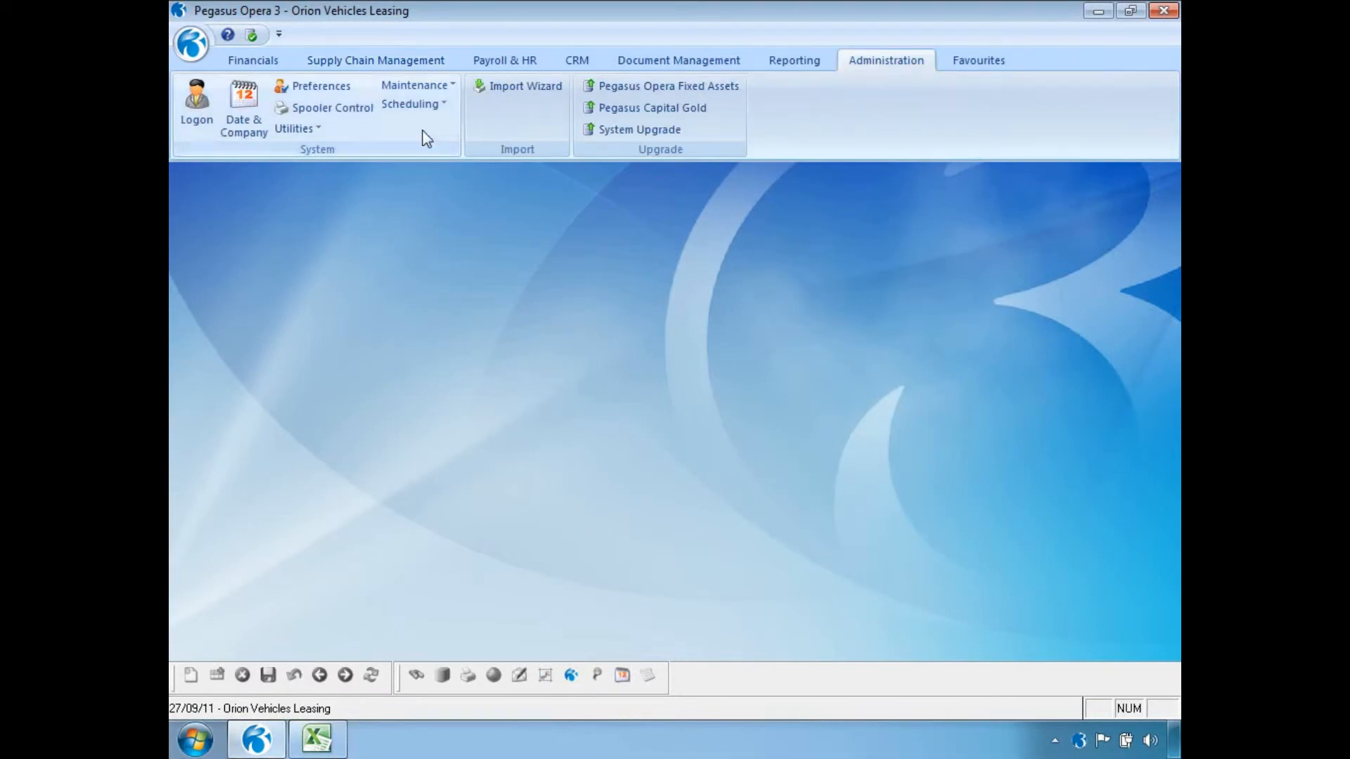
pyautogui.click(413, 104)
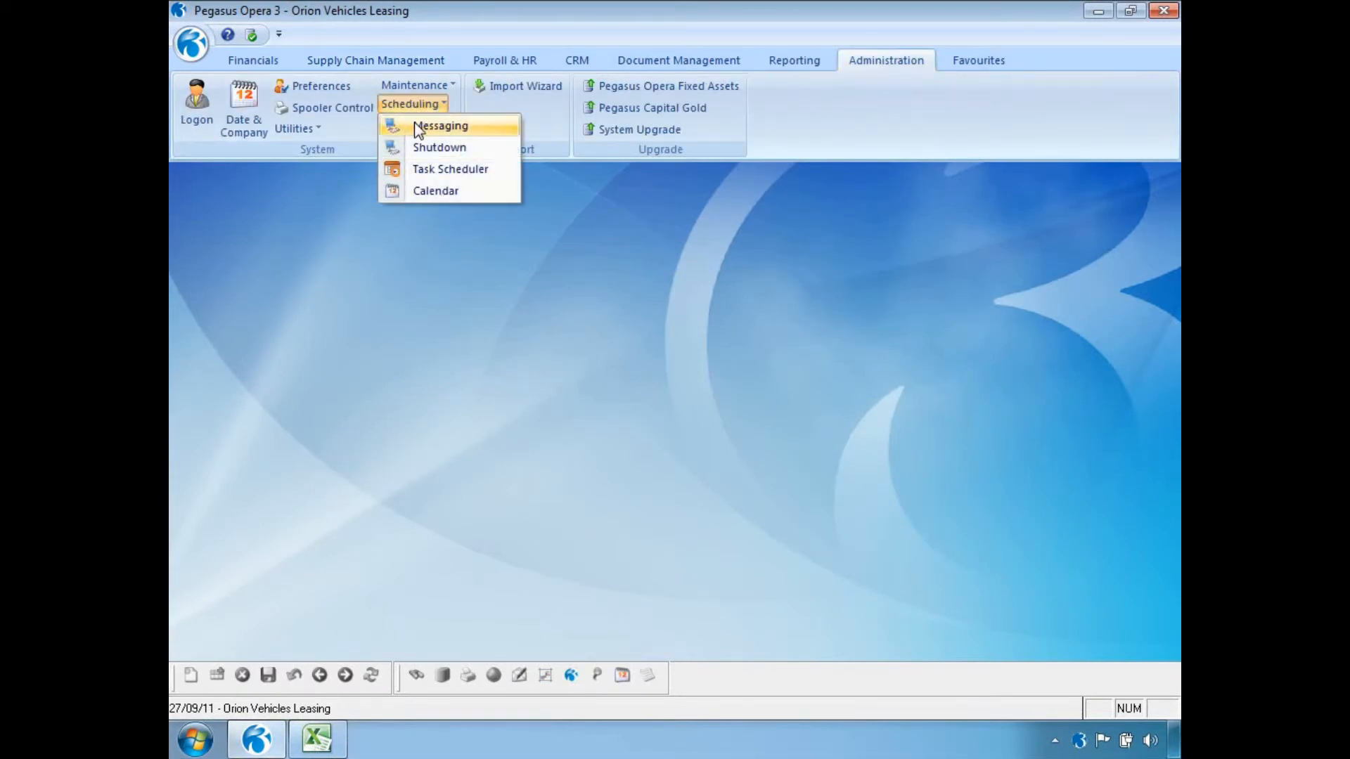
pyautogui.click(425, 125)
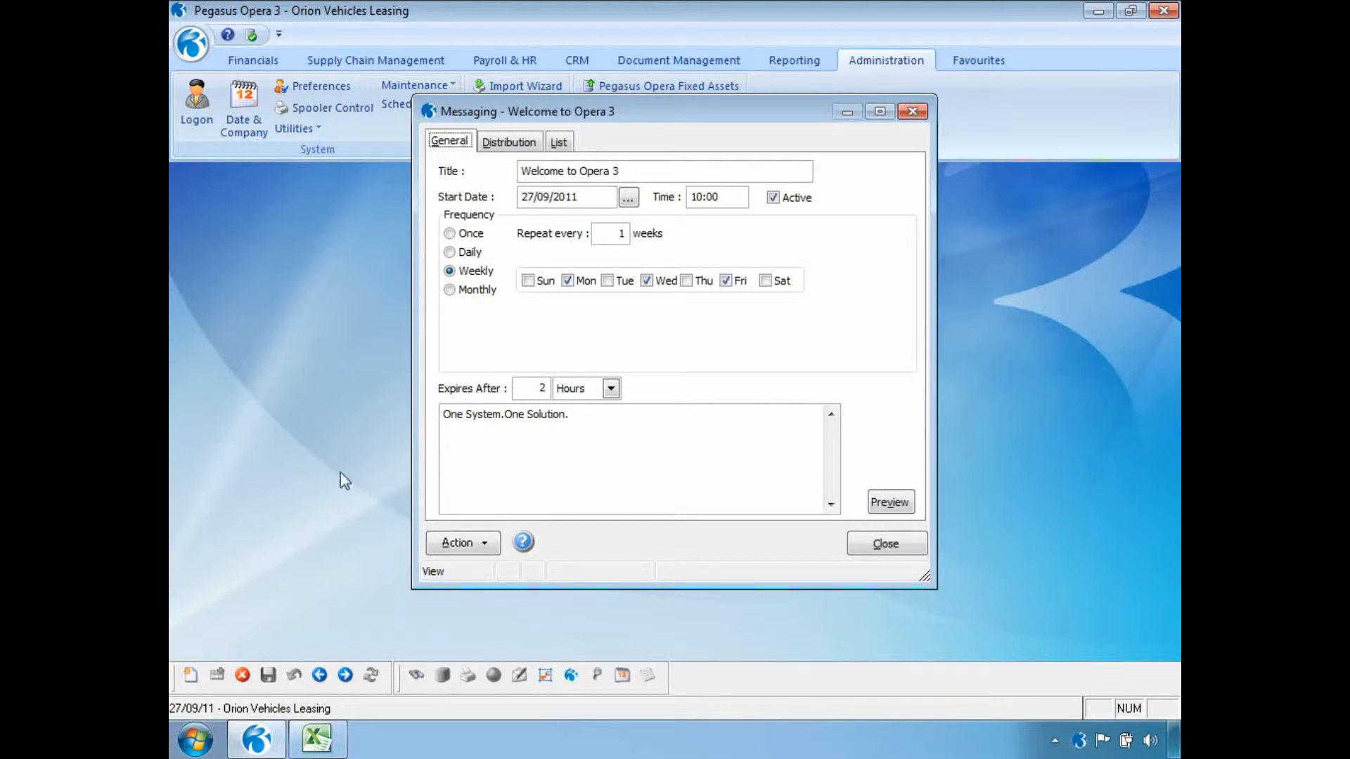
pyautogui.click(192, 675)
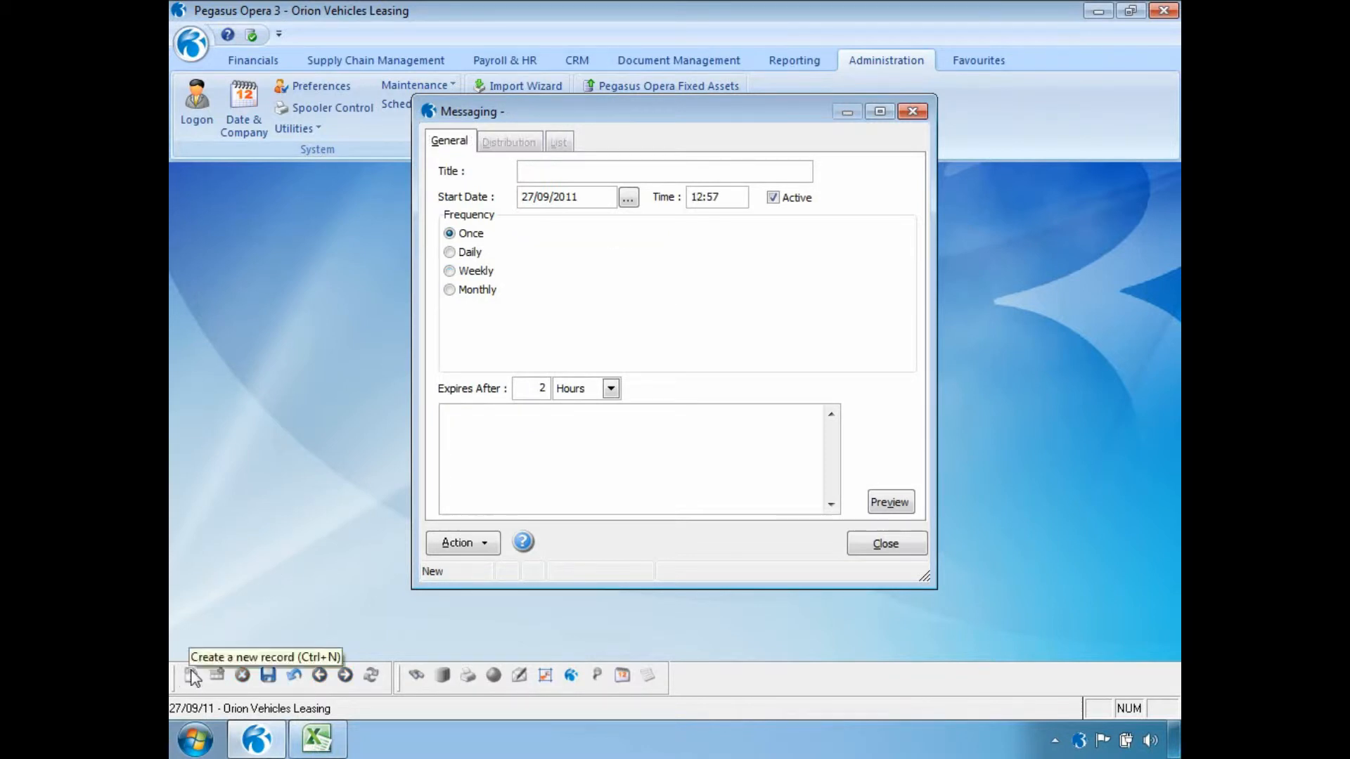
pyautogui.write('Stock')
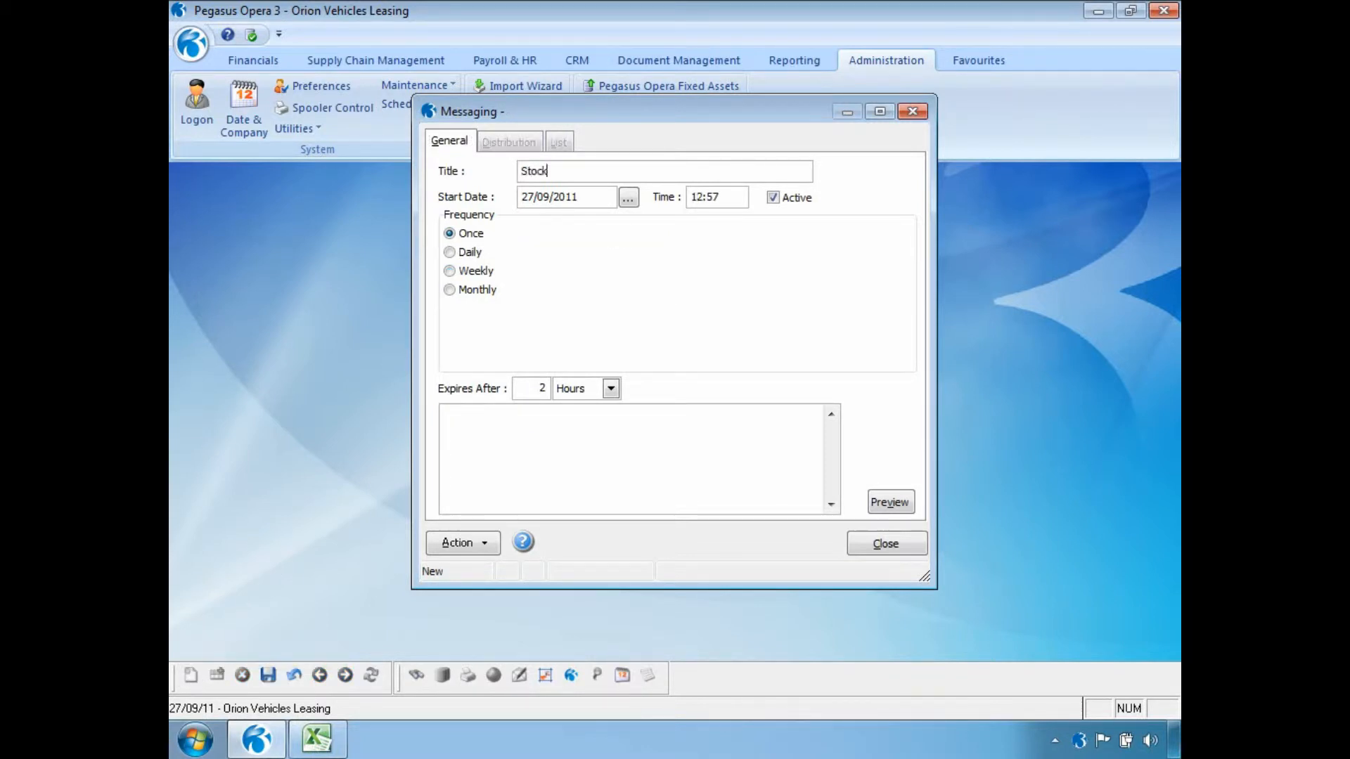
pyautogui.write(' take this weekend')
# Set the message time to 09:00 and its frequency to weekly, repeating every 3 weeks.
pyautogui.moveTo(727, 199); pyautogui.dragTo(695, 196)
pyautogui.press('BackSpace')
pyautogui.write('09:00')
pyautogui.click(480, 254)
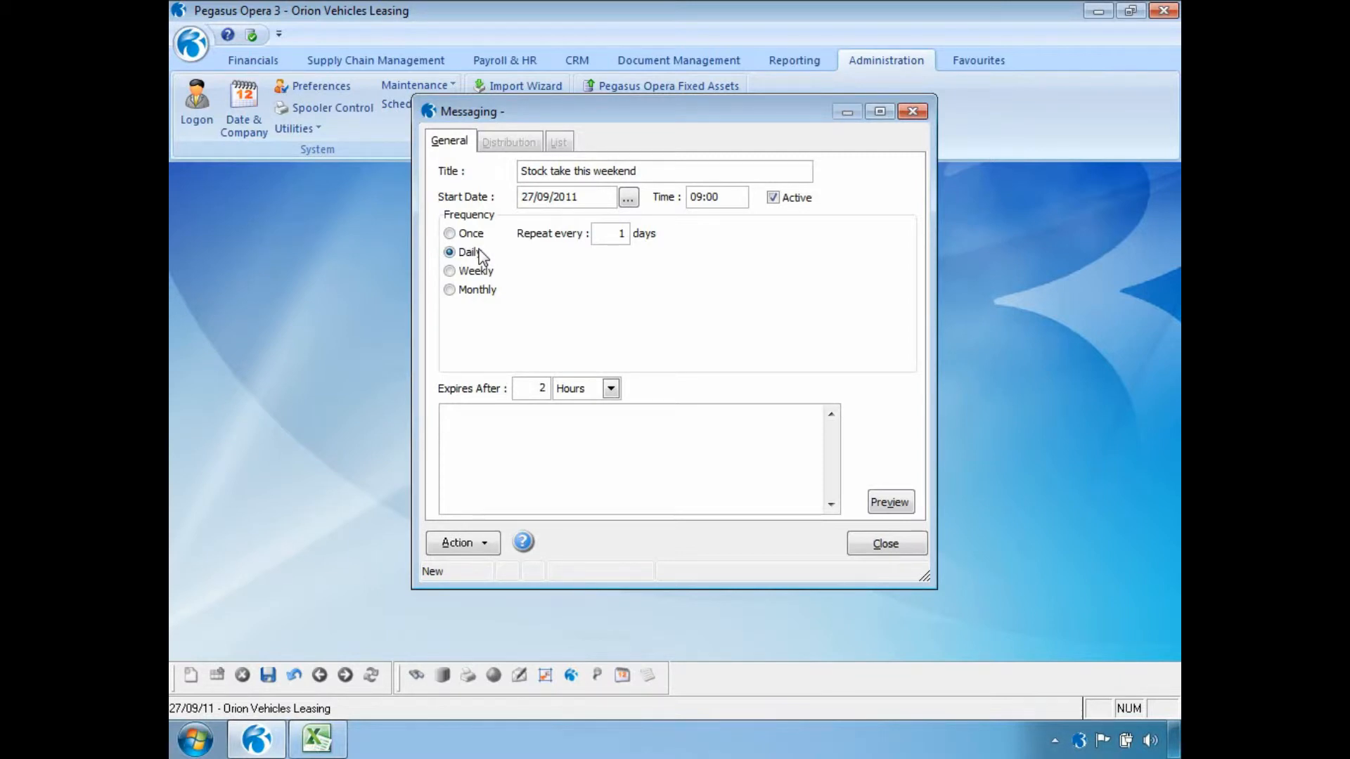
pyautogui.doubleClick(618, 234)
pyautogui.write('3')
pyautogui.click(450, 272)
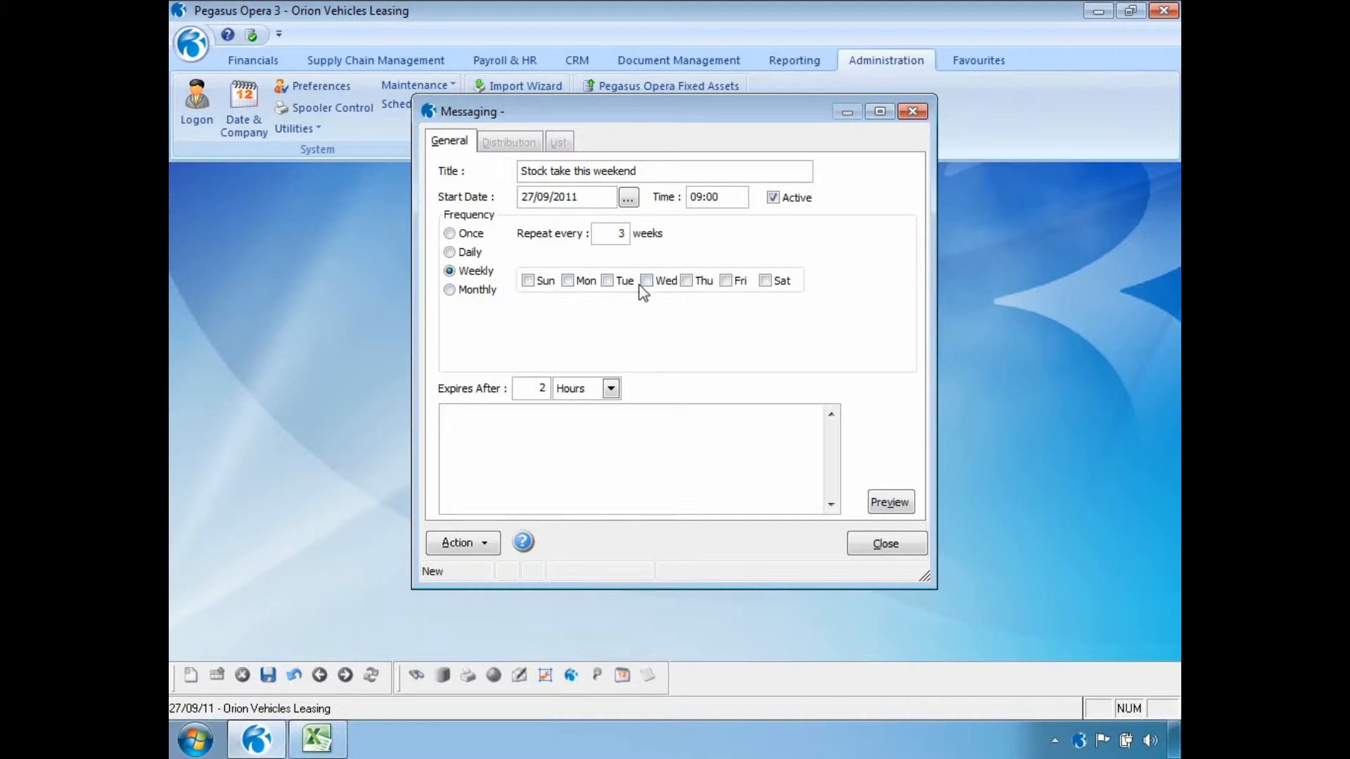
pyautogui.click(492, 292)
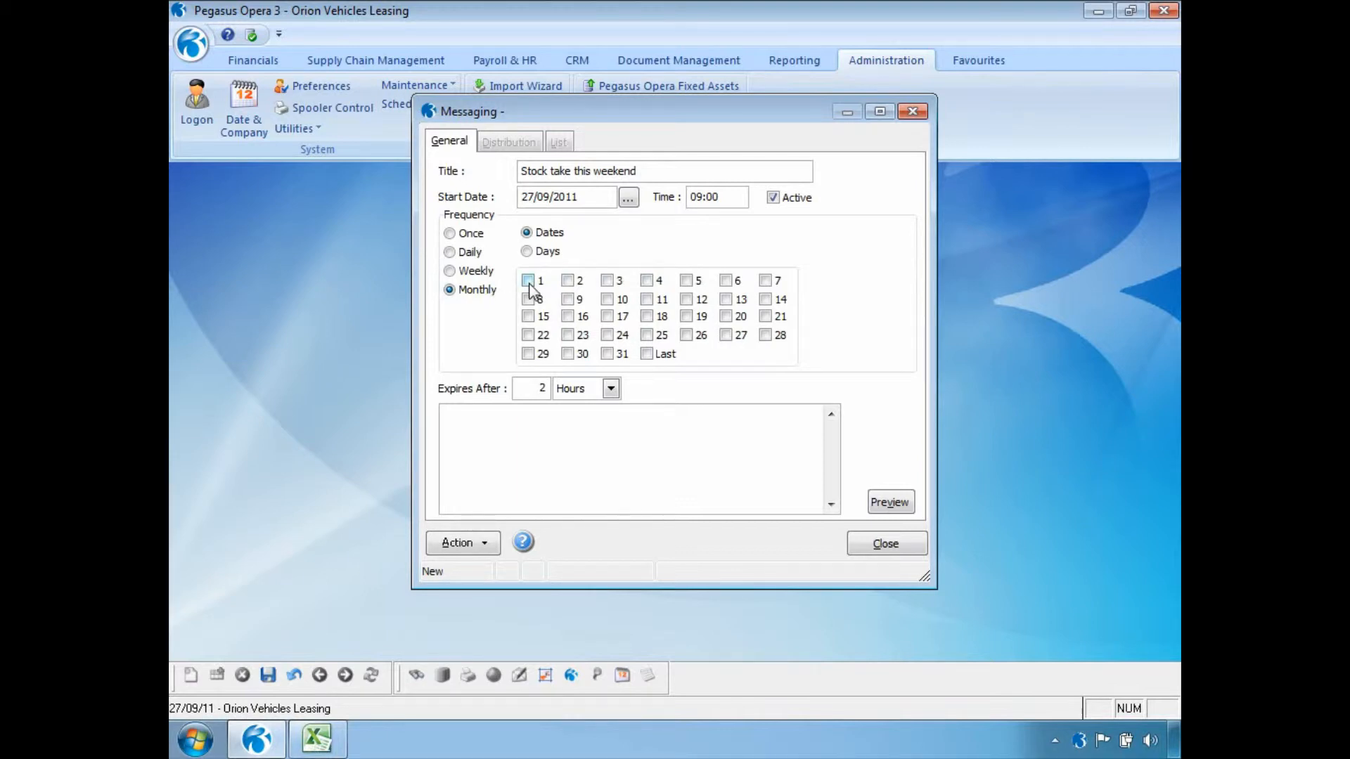
pyautogui.click(529, 255)
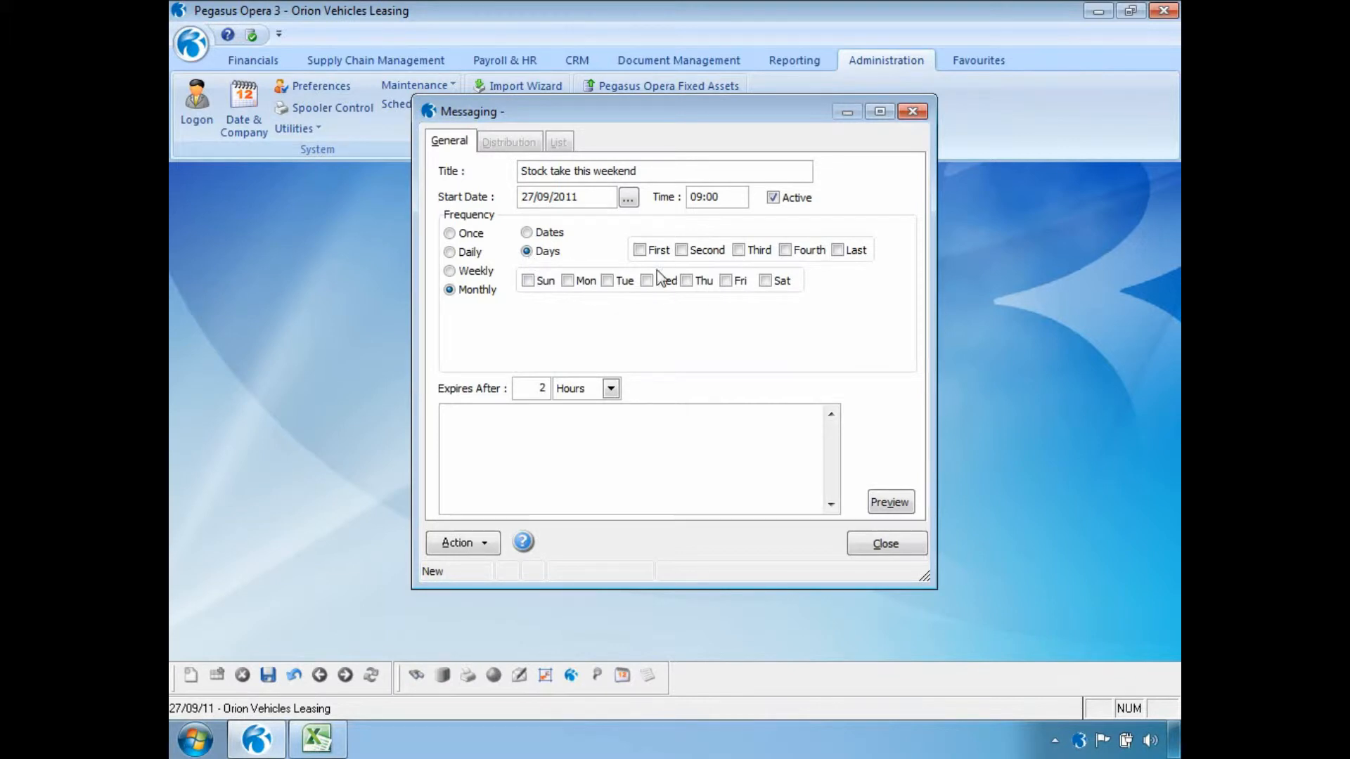
pyautogui.click(840, 253)
pyautogui.click(728, 280)
pyautogui.click(729, 281)
pyautogui.click(837, 251)
# Set the message frequency to daily, repeating every 3 days, and keep its expiry unit as hours.
pyautogui.click(472, 254)
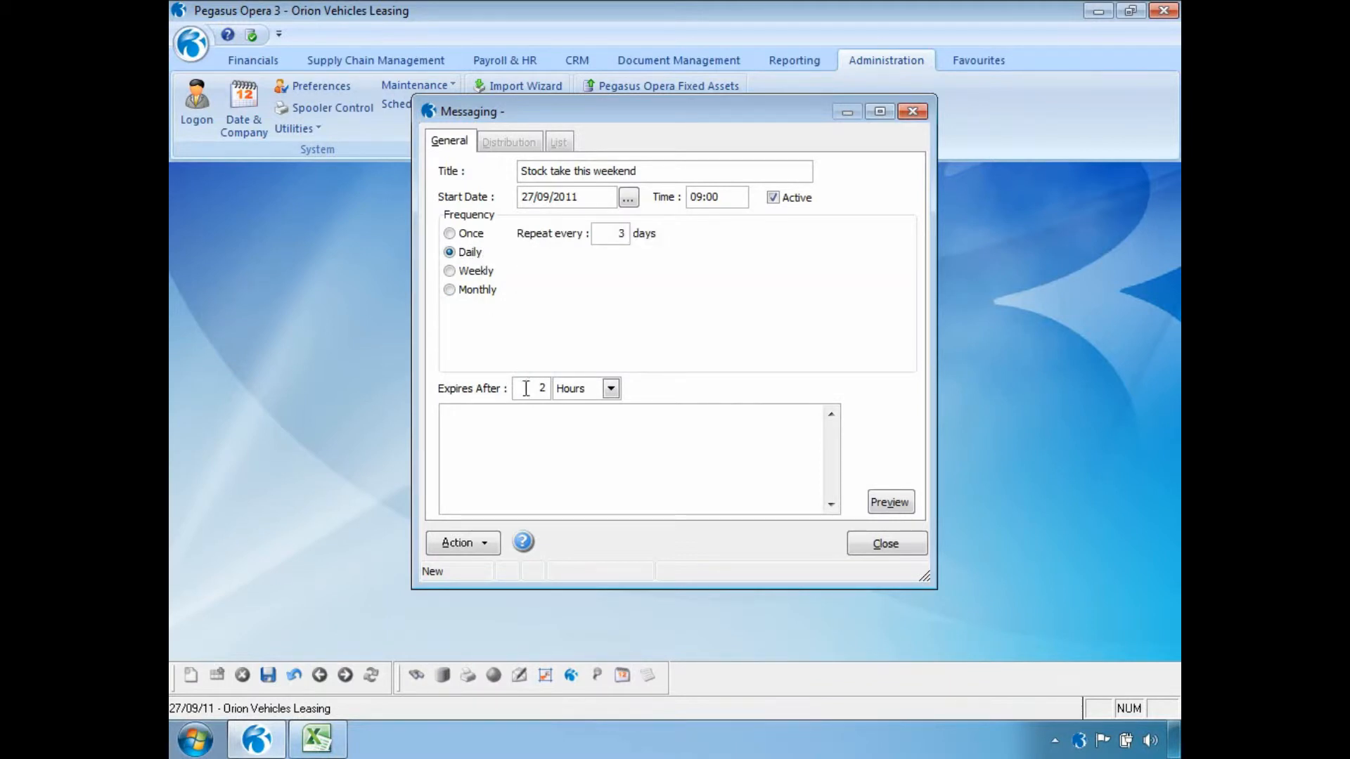
pyautogui.click(611, 389)
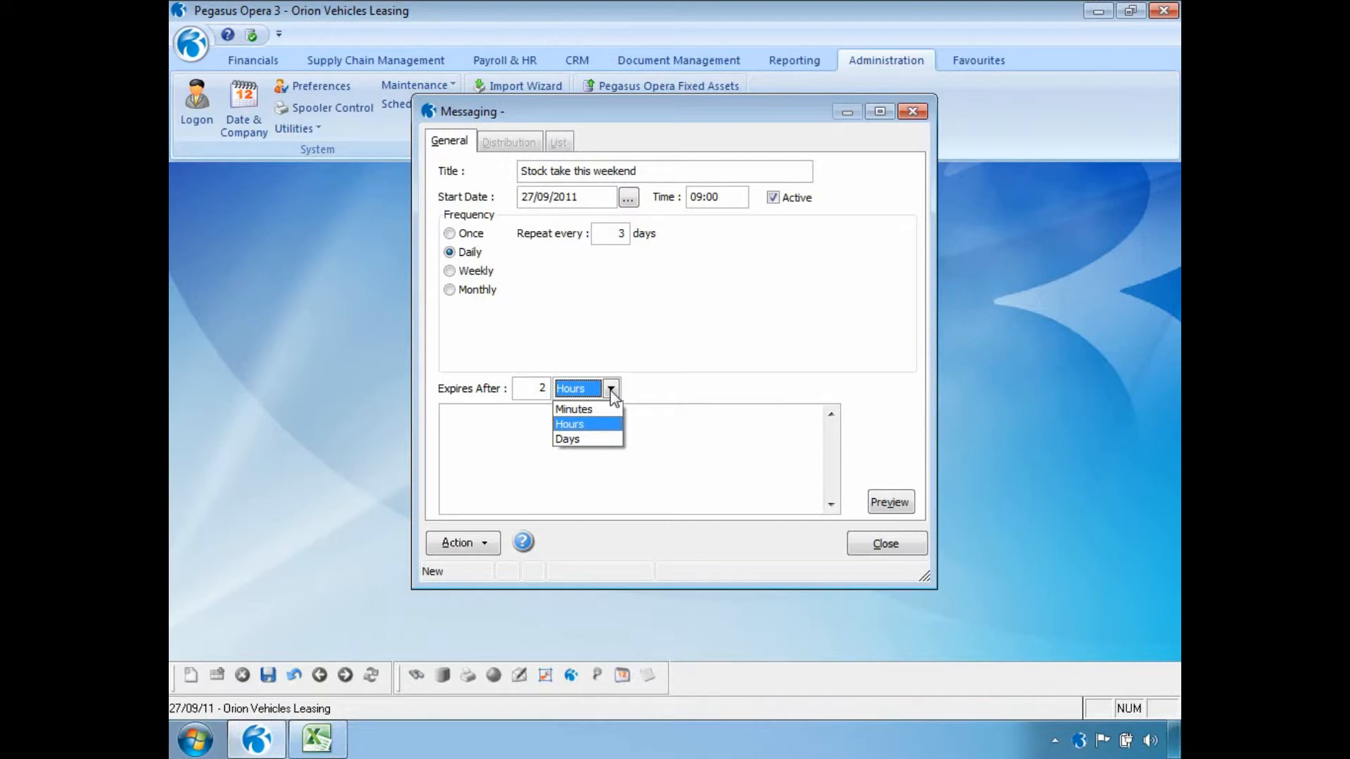
pyautogui.click(612, 392)
# Enter the message text "Stock take this weekend / Please do not come into the office / Because it will be closed" on three lines and save the message.
pyautogui.click(533, 440)
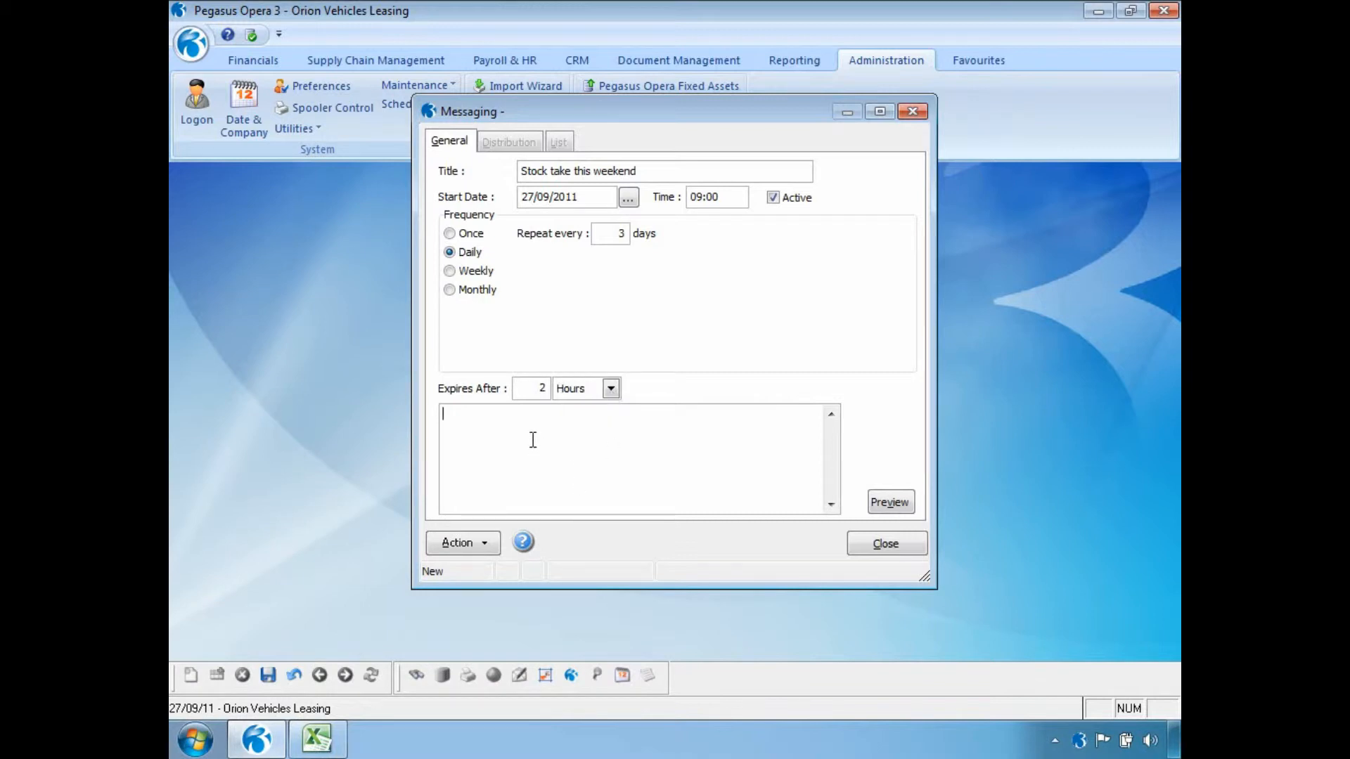
pyautogui.write('Stock take this weekend')
pyautogui.press('Return')
pyautogui.write('Please do not come into the office')
pyautogui.press('Return')
pyautogui.write('Because it will be closed')
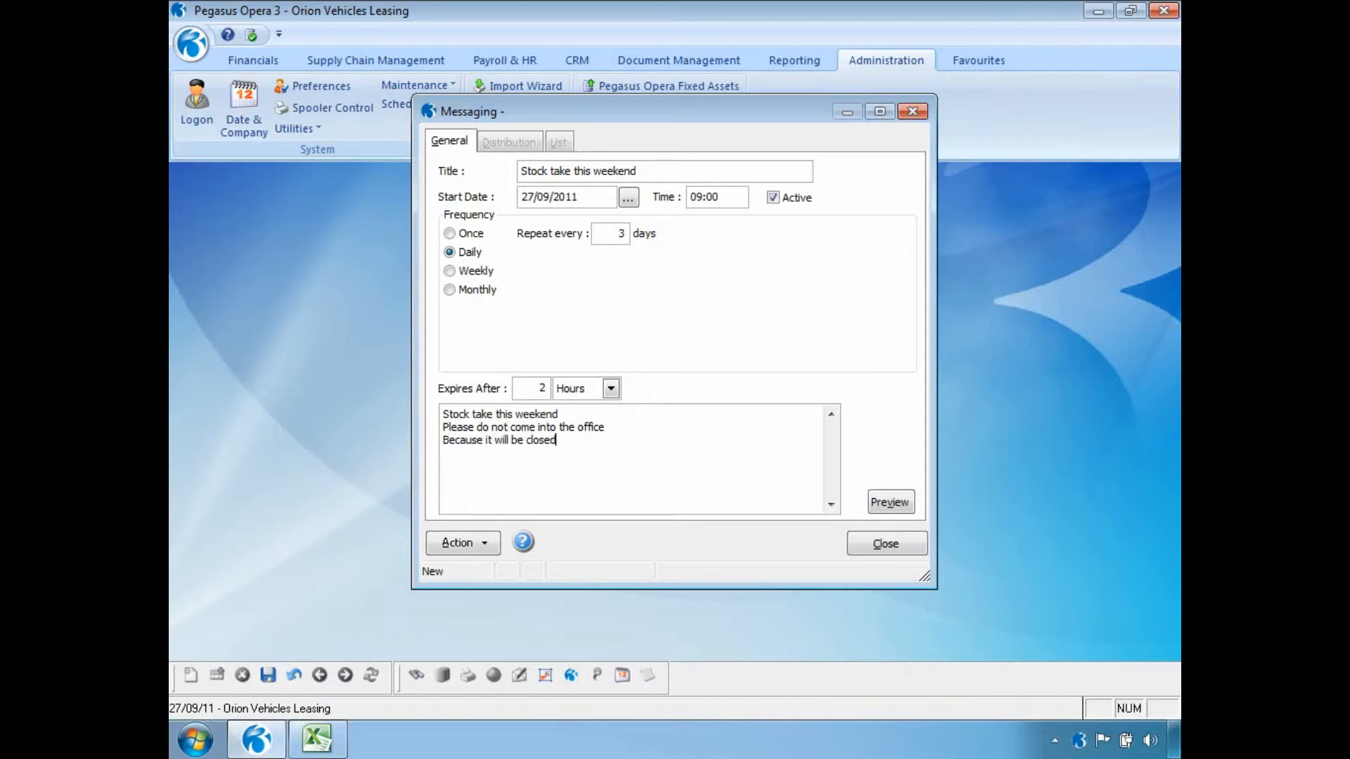
pyautogui.click(268, 675)
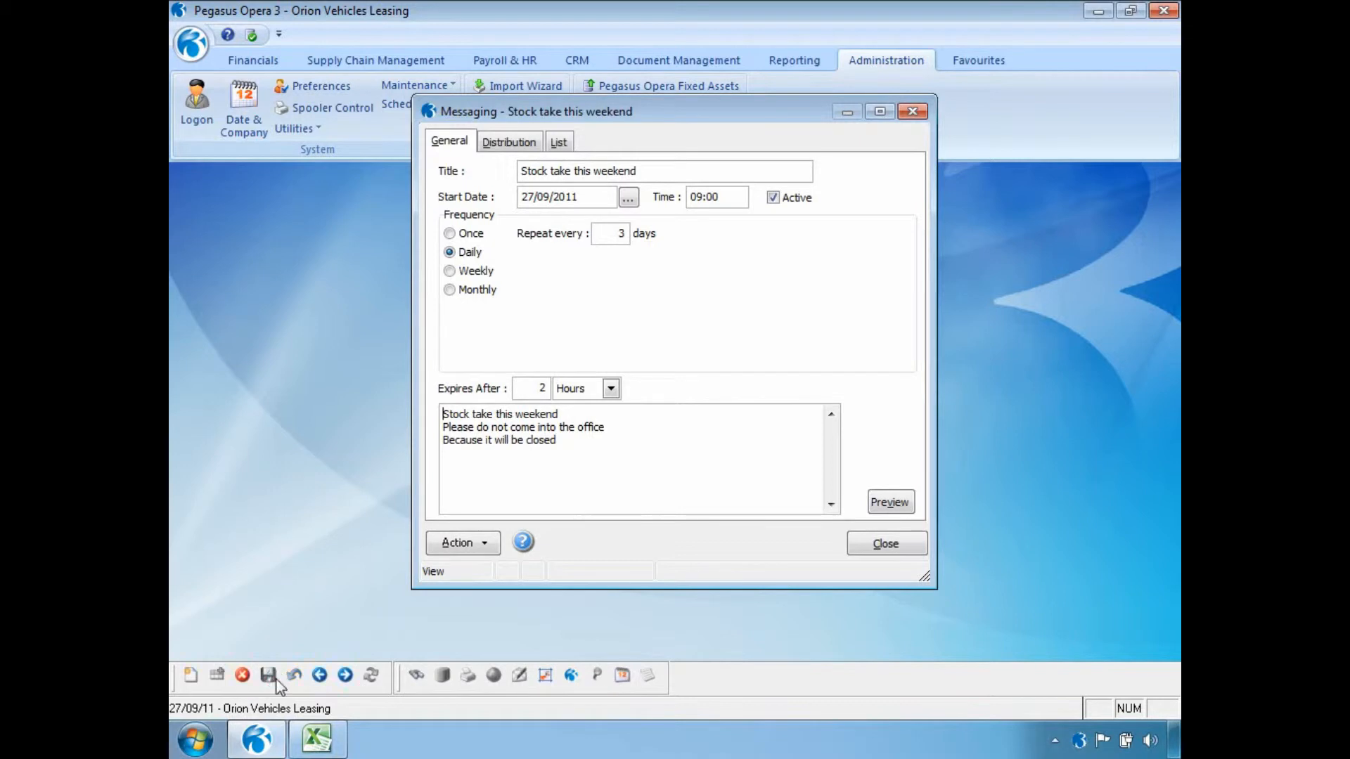
# Review the message's distribution to users/groups and companies, accepting both lists with every entry selected.
pyautogui.click(520, 143)
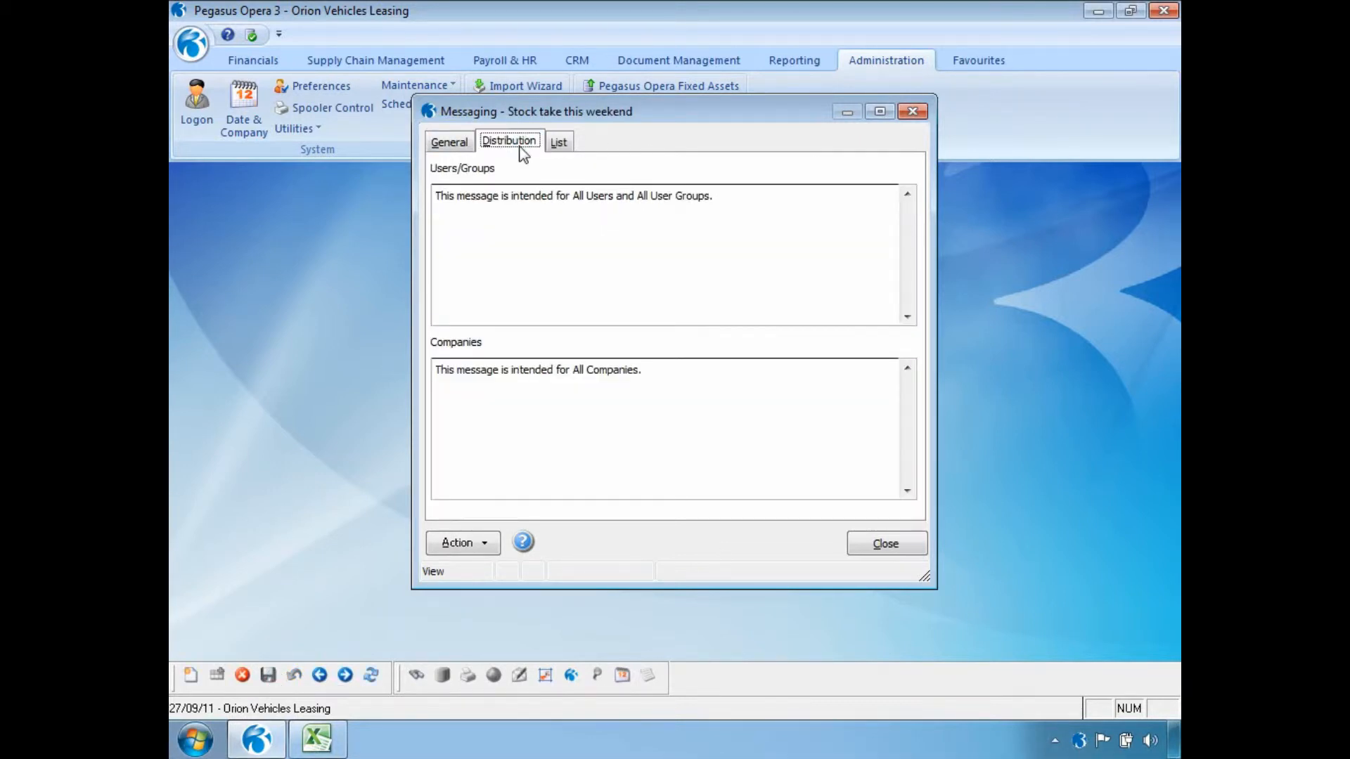
pyautogui.click(489, 547)
pyautogui.click(506, 556)
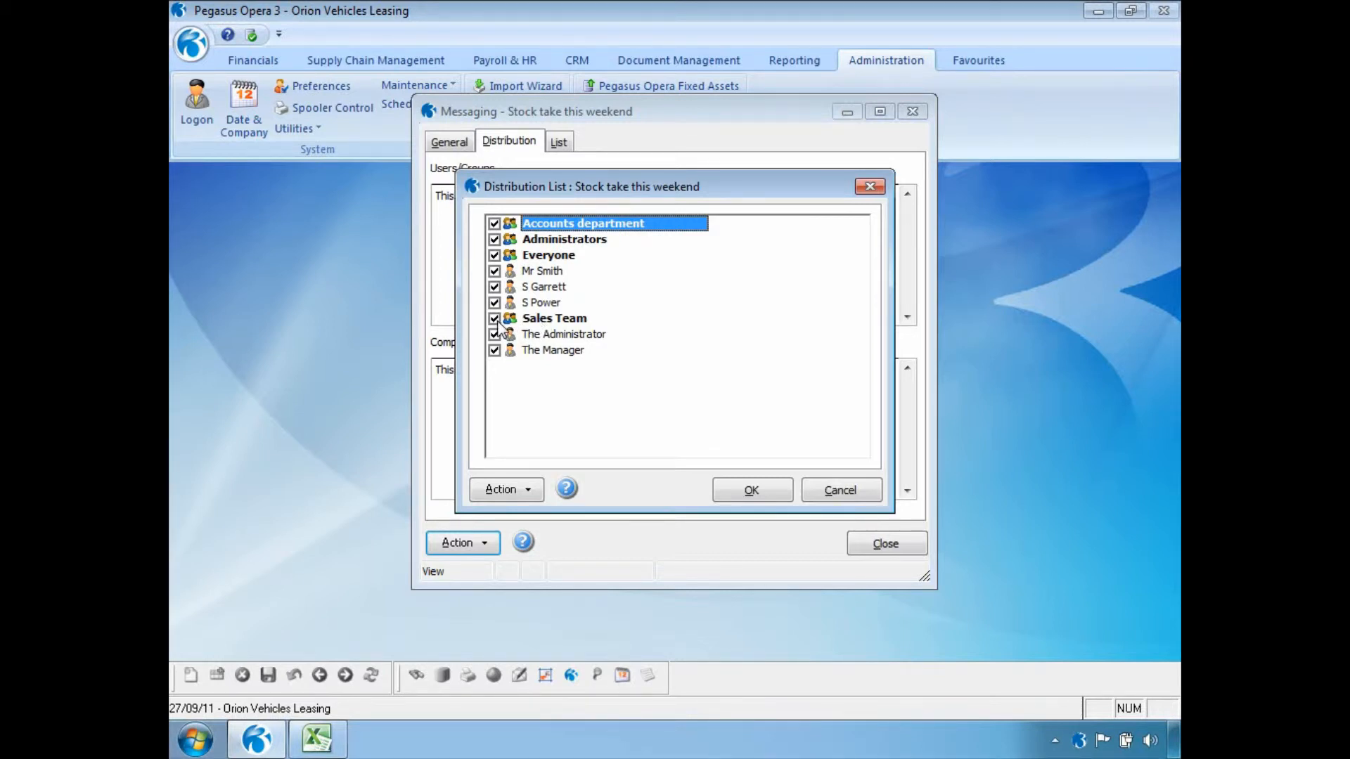
pyautogui.click(766, 484)
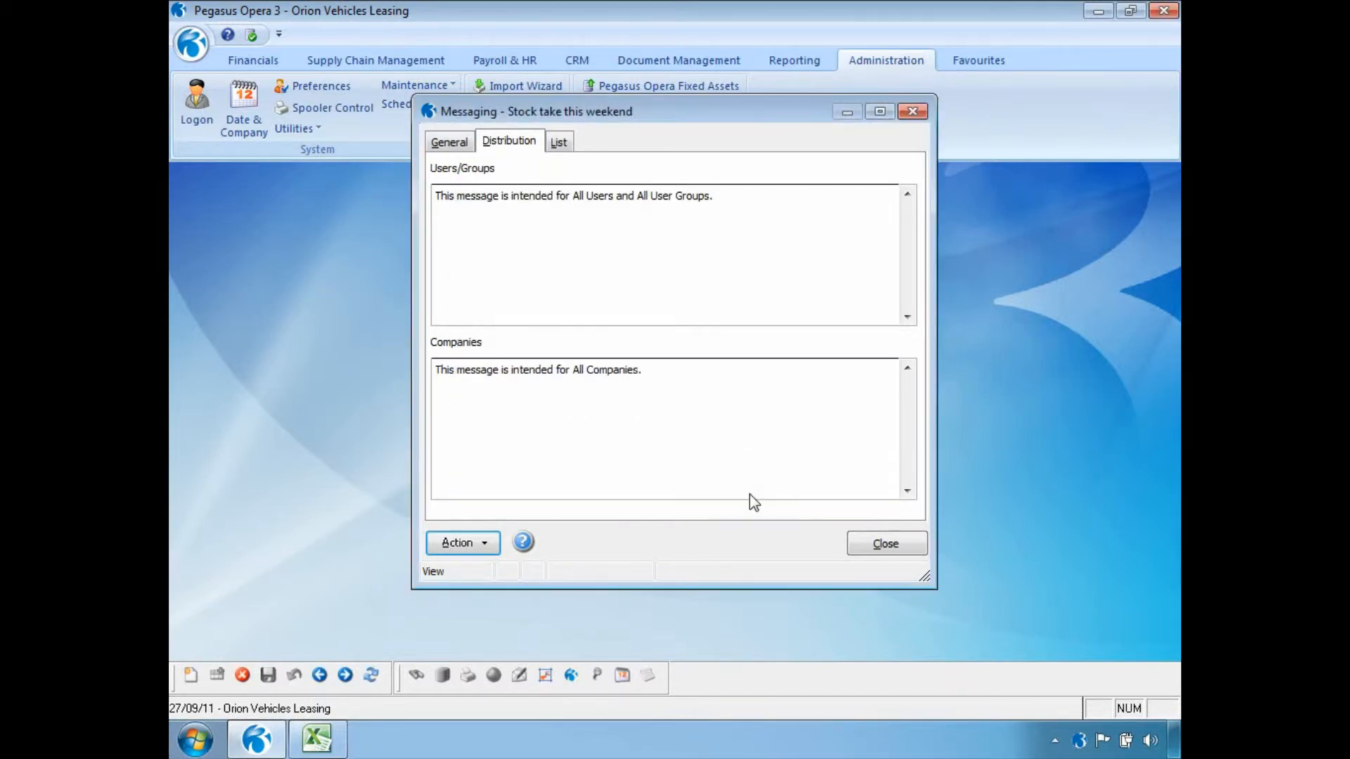
pyautogui.click(484, 546)
pyautogui.click(500, 578)
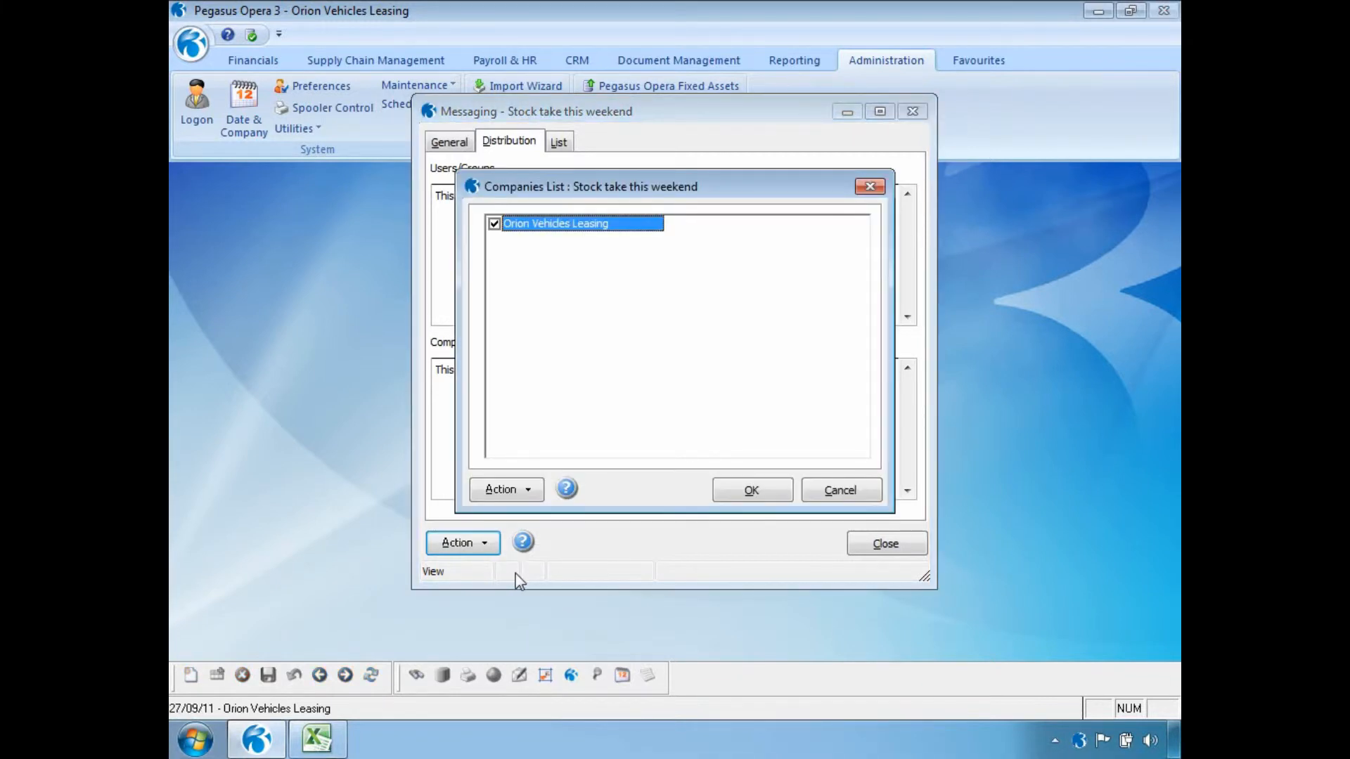
pyautogui.click(789, 490)
# View the calendar of dates for the stock take message, then close it.
pyautogui.click(495, 545)
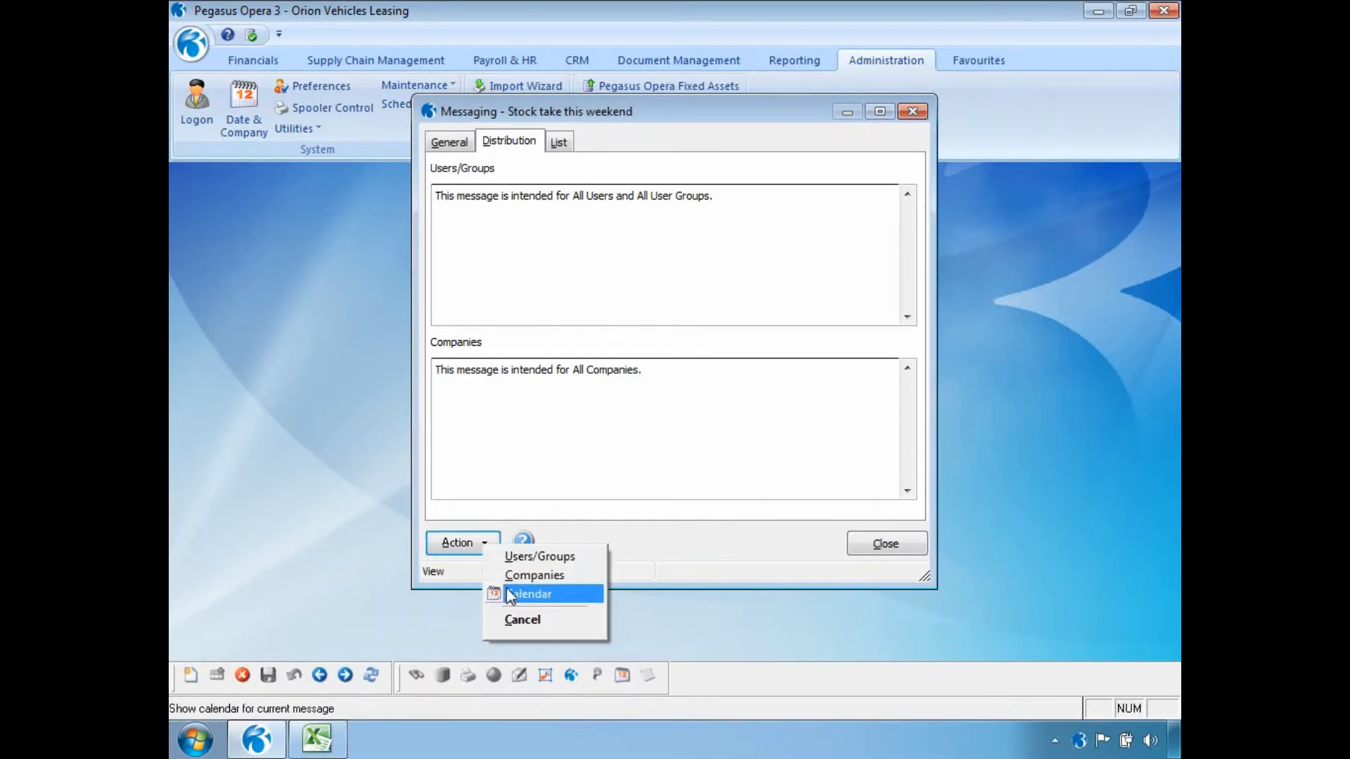
pyautogui.click(498, 595)
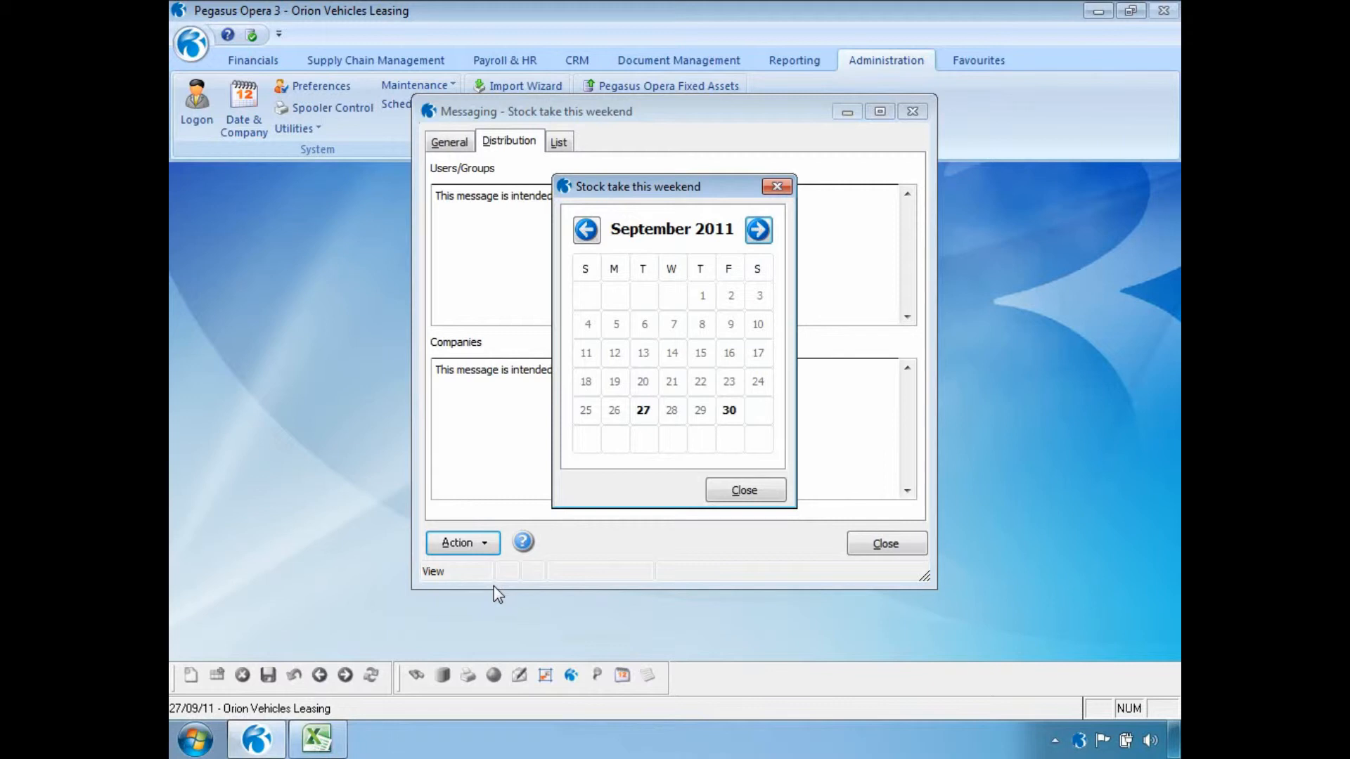
pyautogui.click(716, 487)
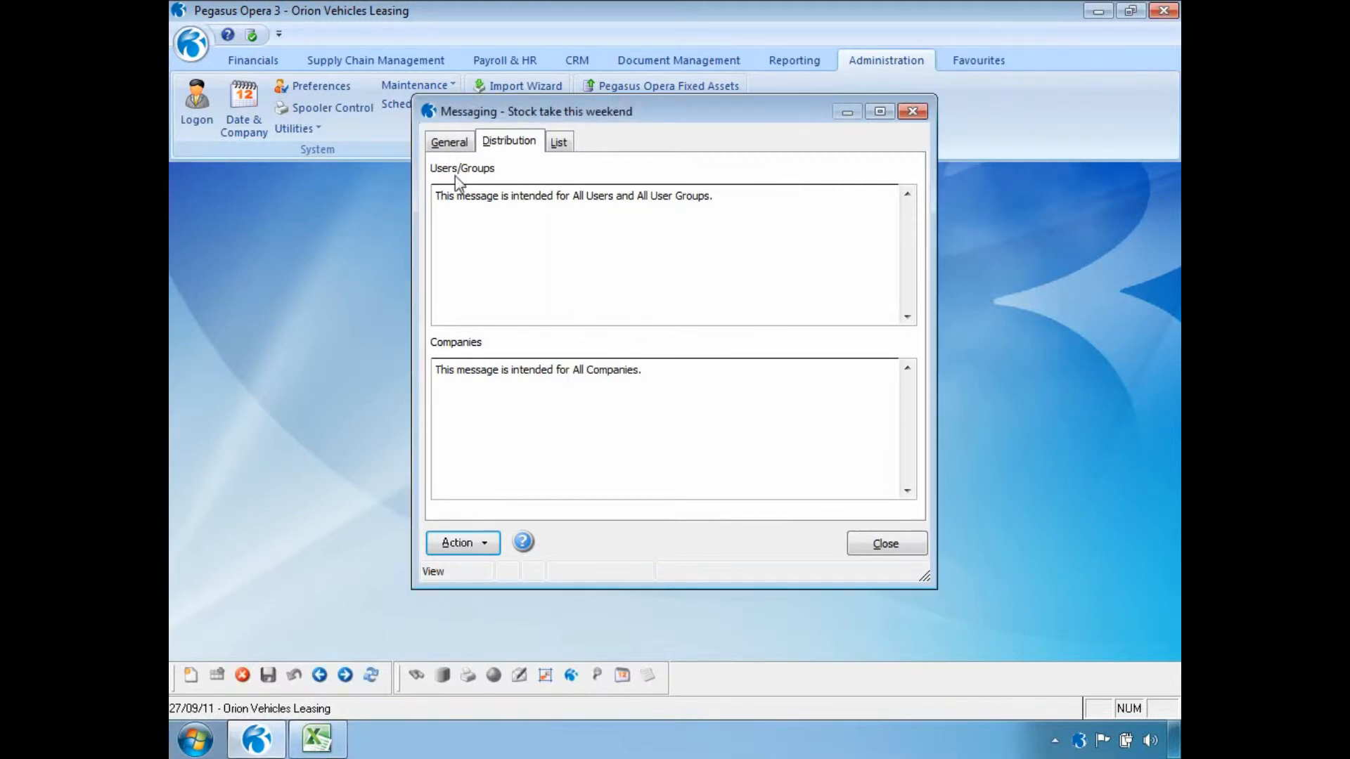
# Preview the stock take message notification, open its full message details and close them.
pyautogui.click(450, 143)
pyautogui.click(890, 504)
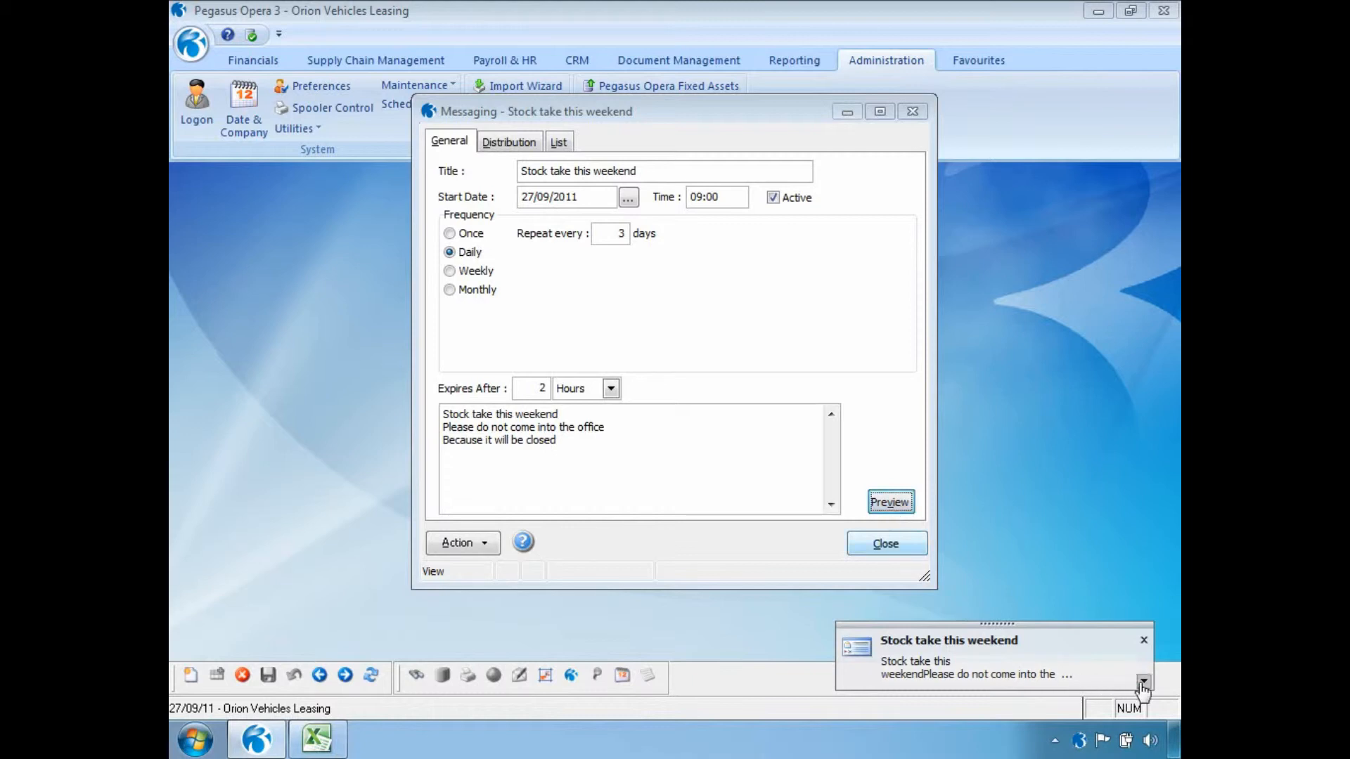
pyautogui.click(1143, 684)
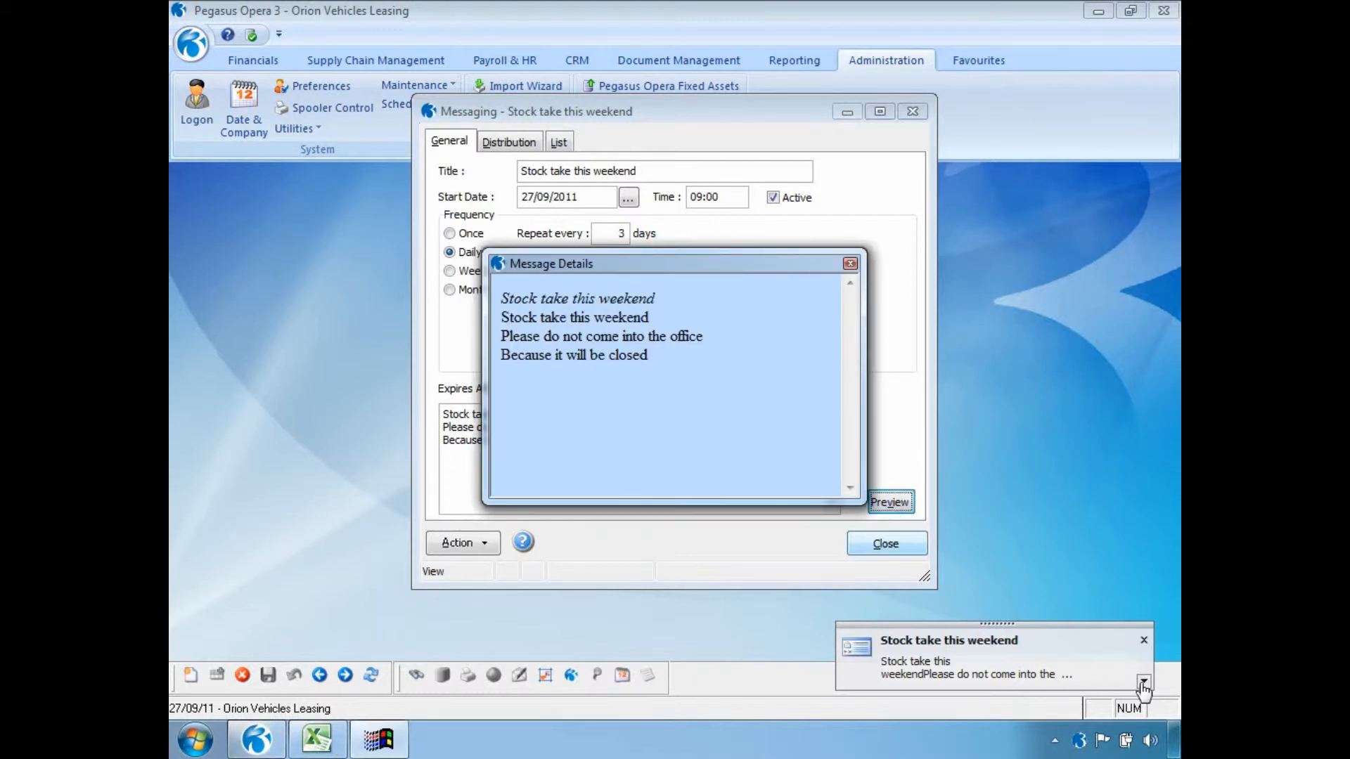
pyautogui.click(850, 263)
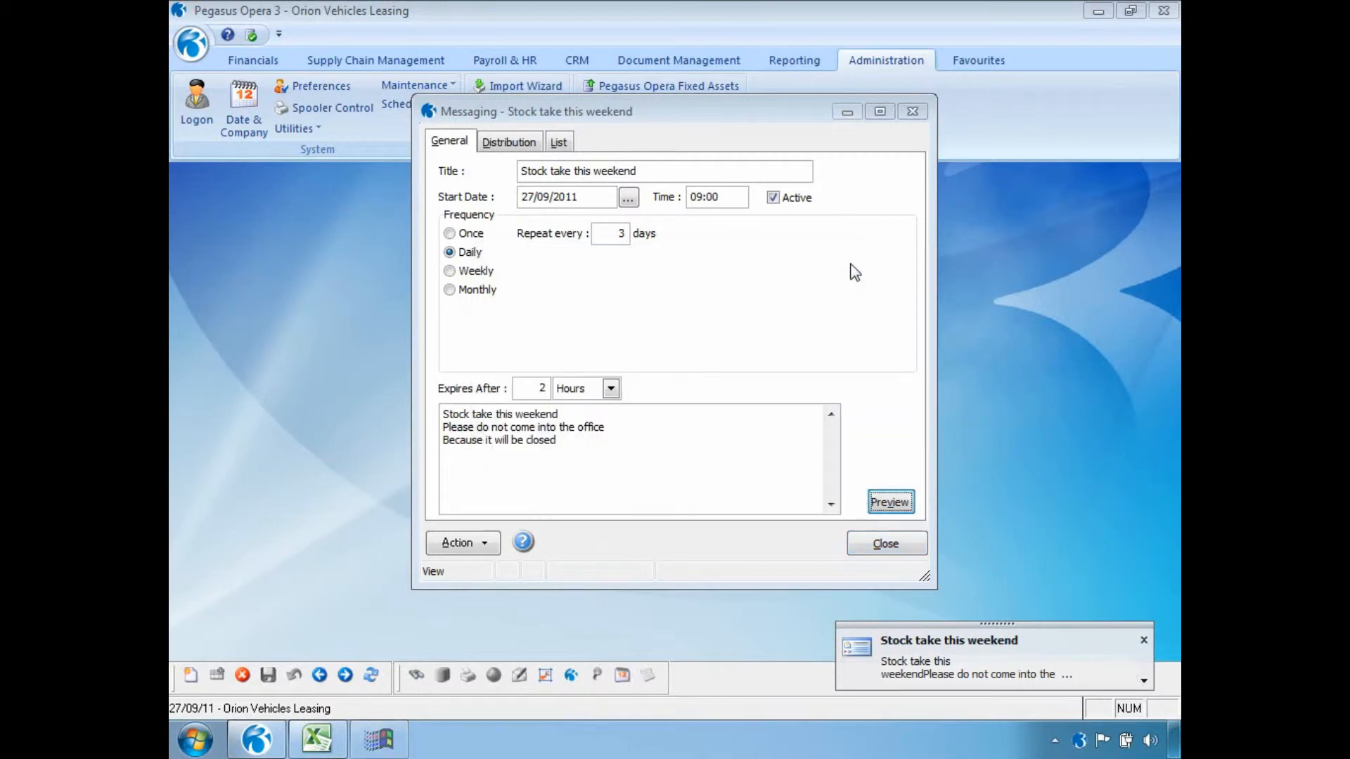
# Check the notification over Excel, return to Pegasus Opera 3 and dismiss the notification.
pyautogui.click(316, 737)
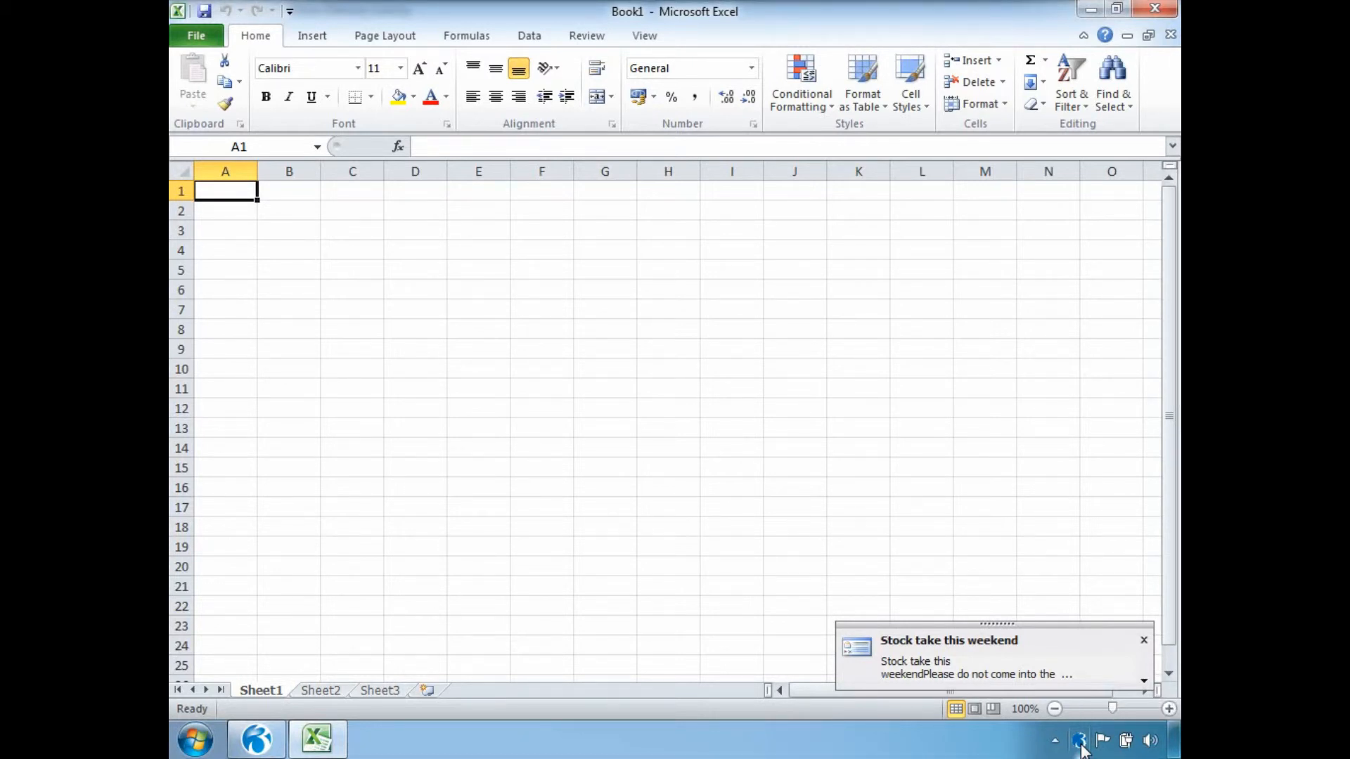
pyautogui.click(252, 748)
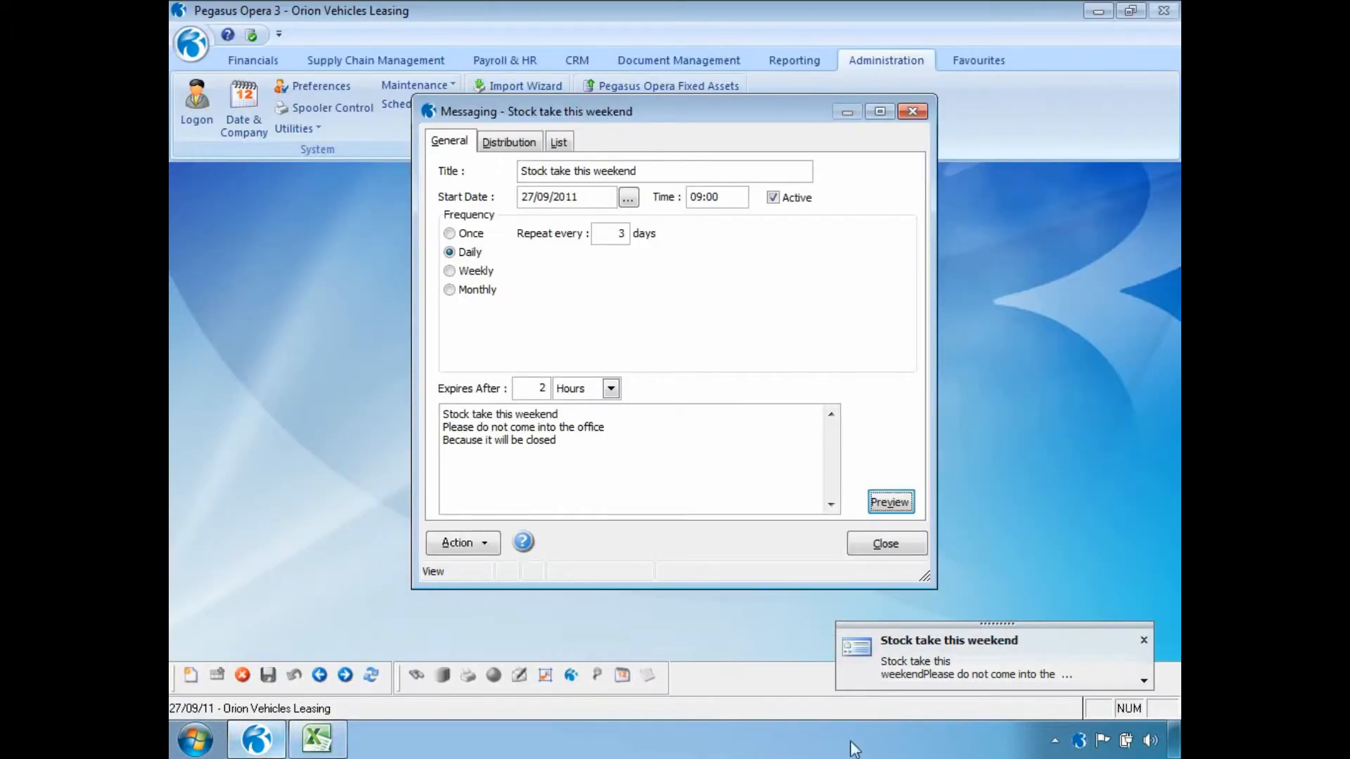
pyautogui.click(1144, 639)
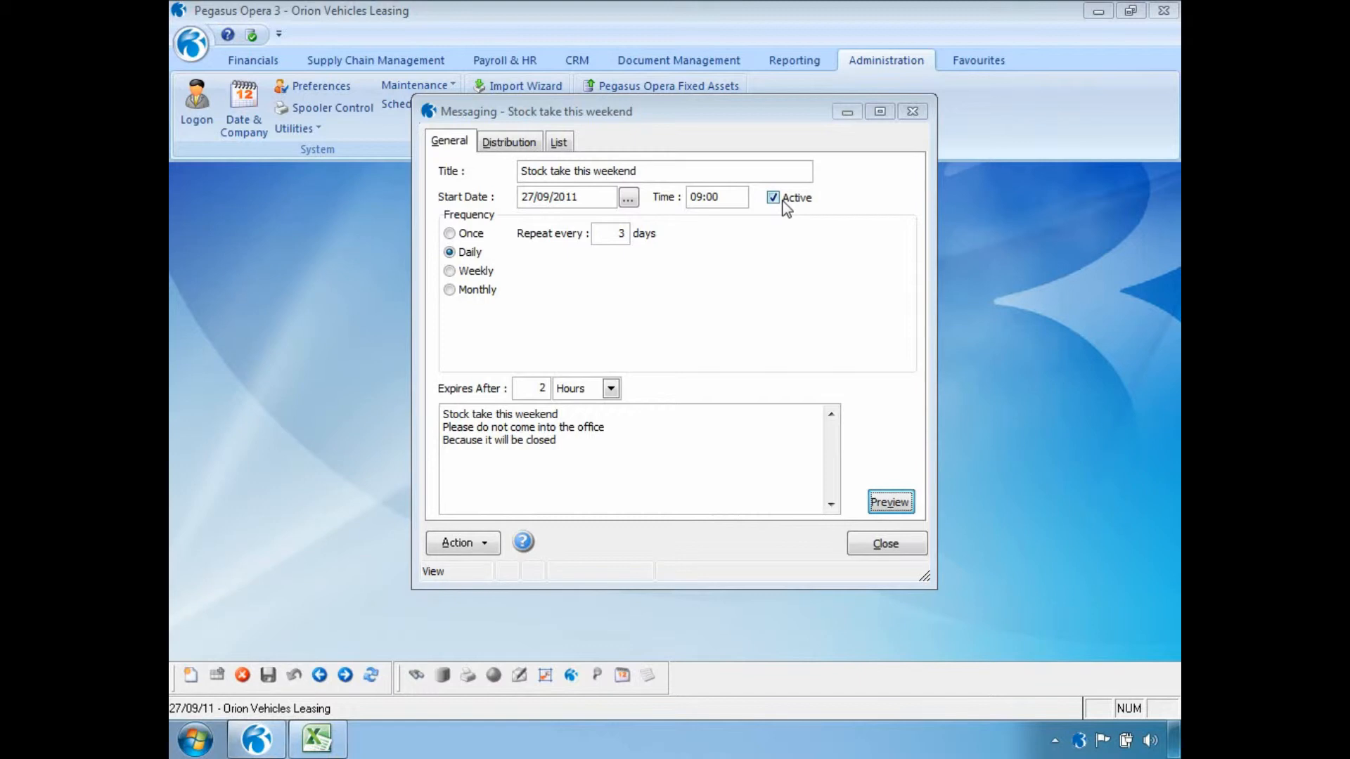
# Toggle the message's Active option, leaving it enabled, then save the message and close Messaging.
pyautogui.click(773, 198)
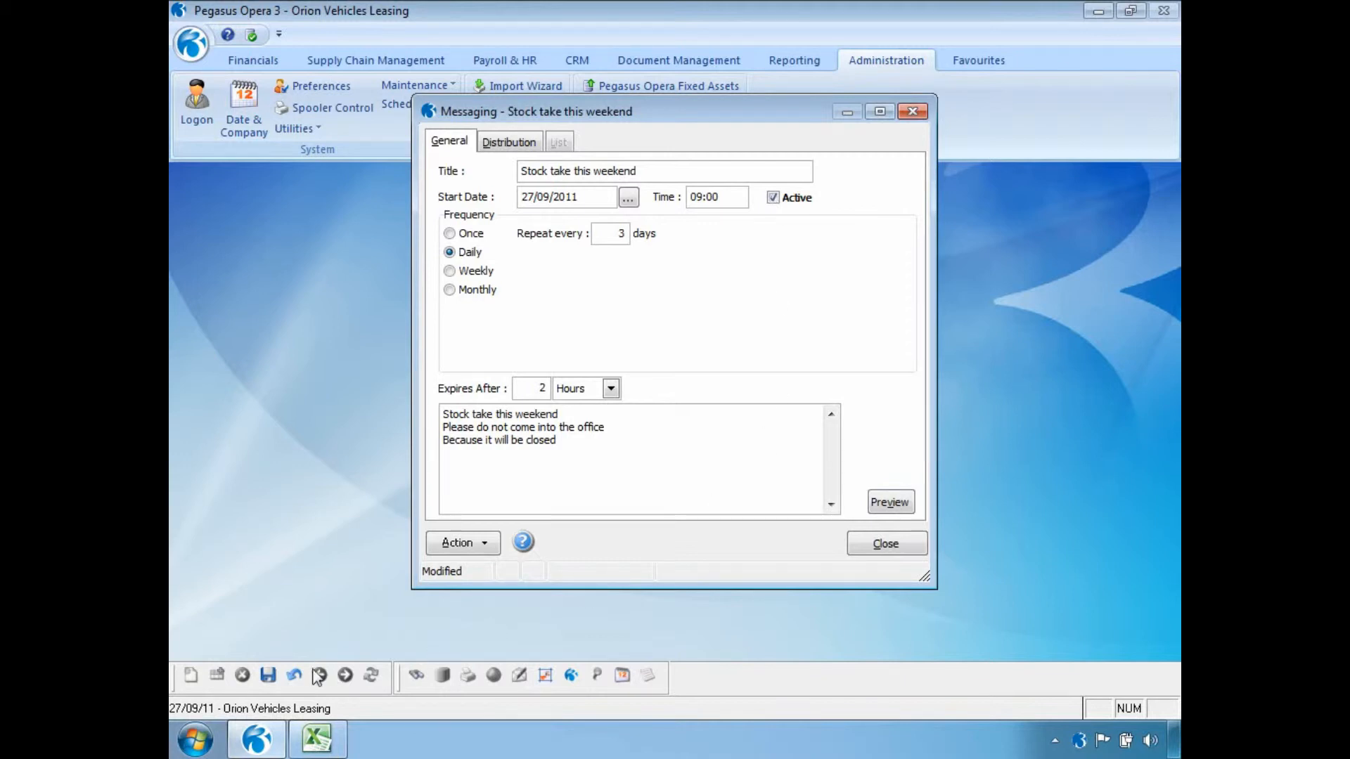
pyautogui.click(274, 673)
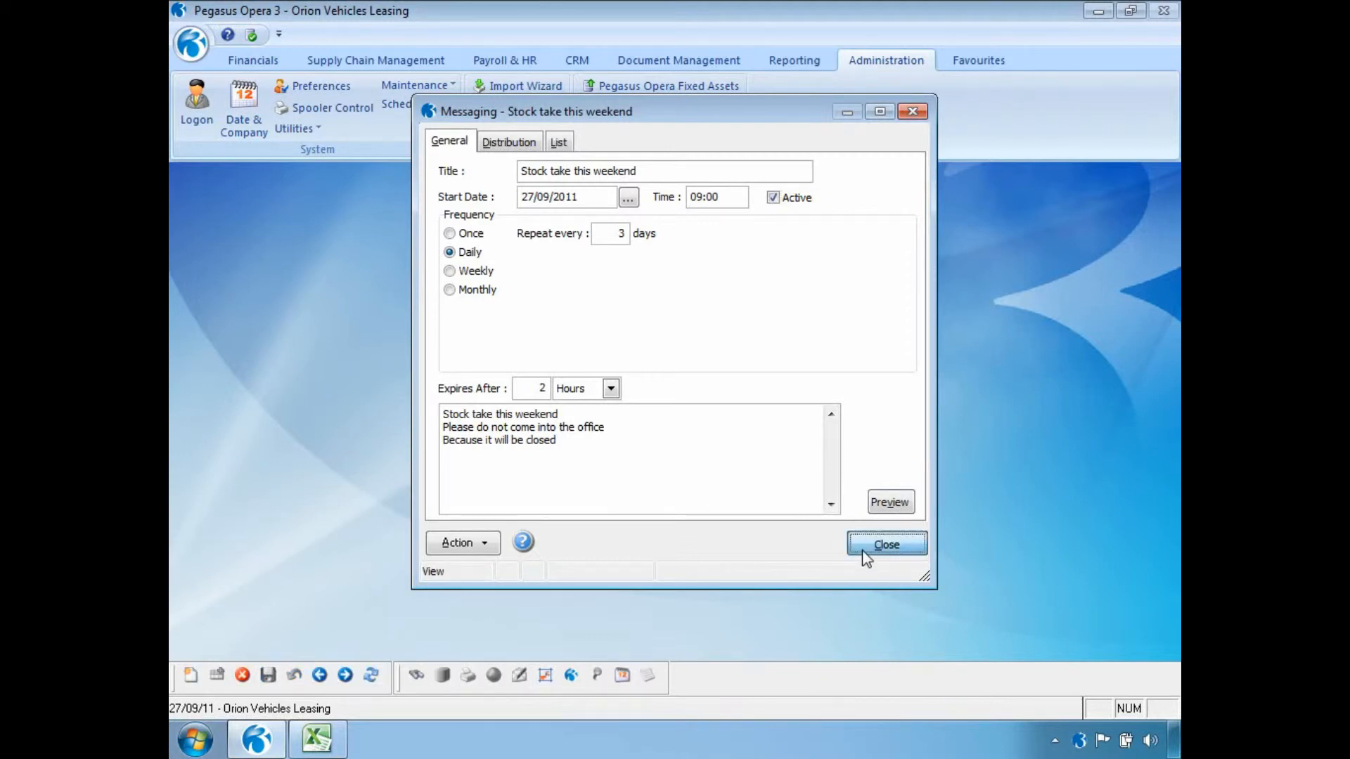
pyautogui.click(870, 547)
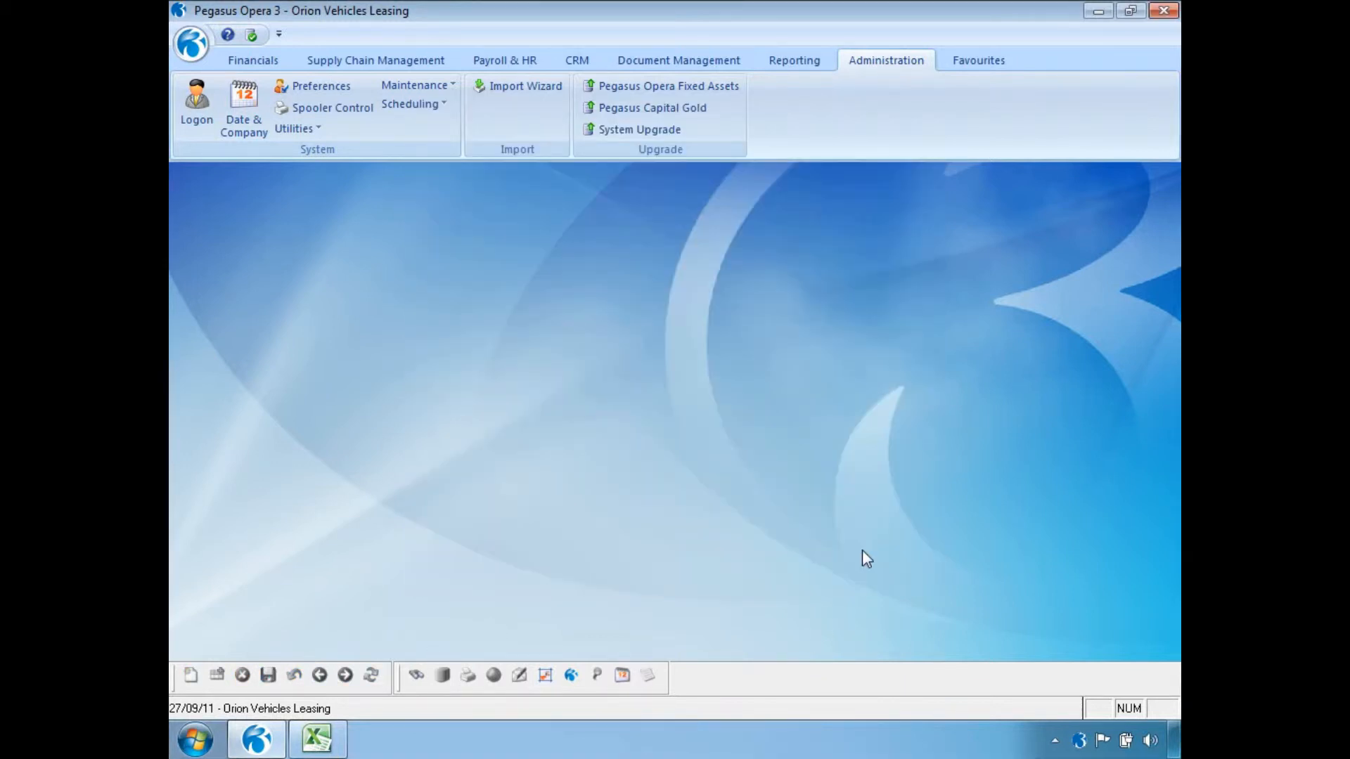
# Create a new scheduled shutdown titled "Shut Down - Daily Backup".
pyautogui.click(440, 106)
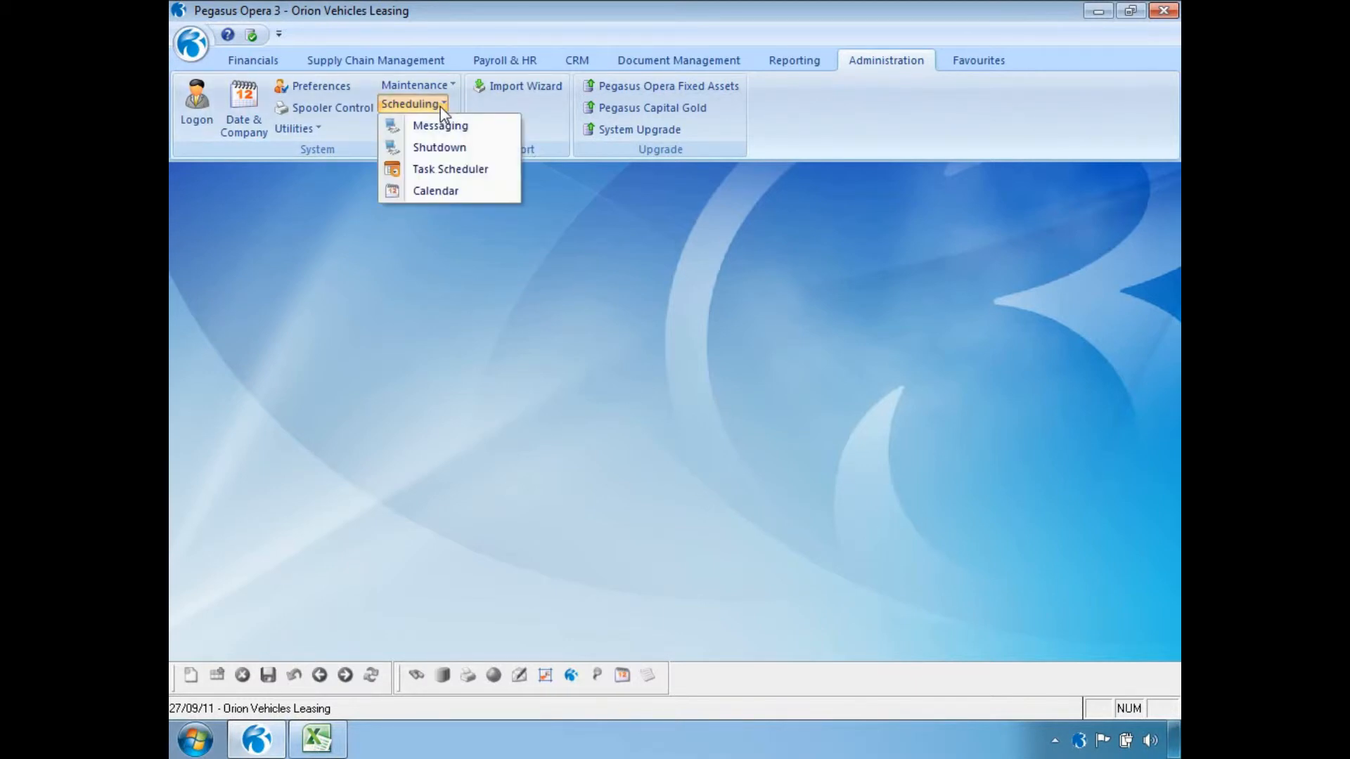
pyautogui.click(440, 147)
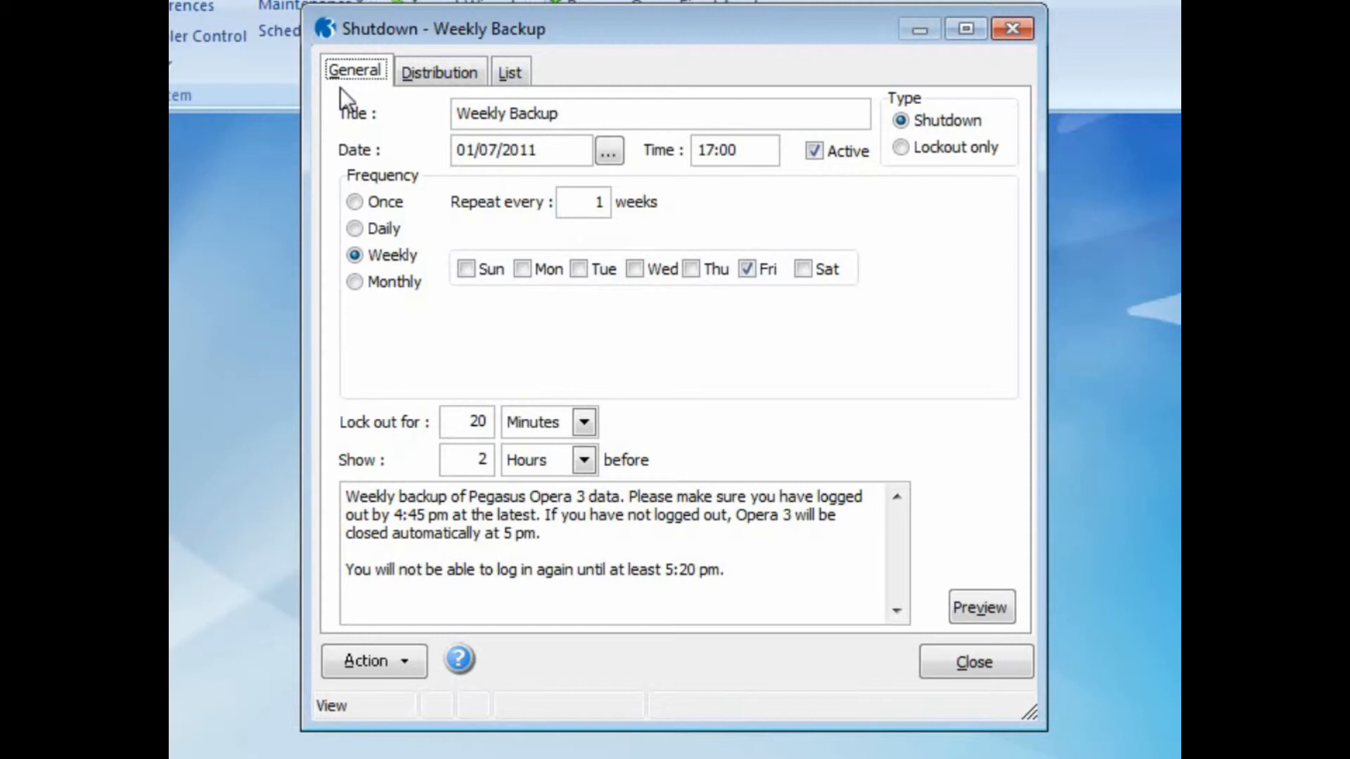
pyautogui.hotkey('ctrl', 'n')
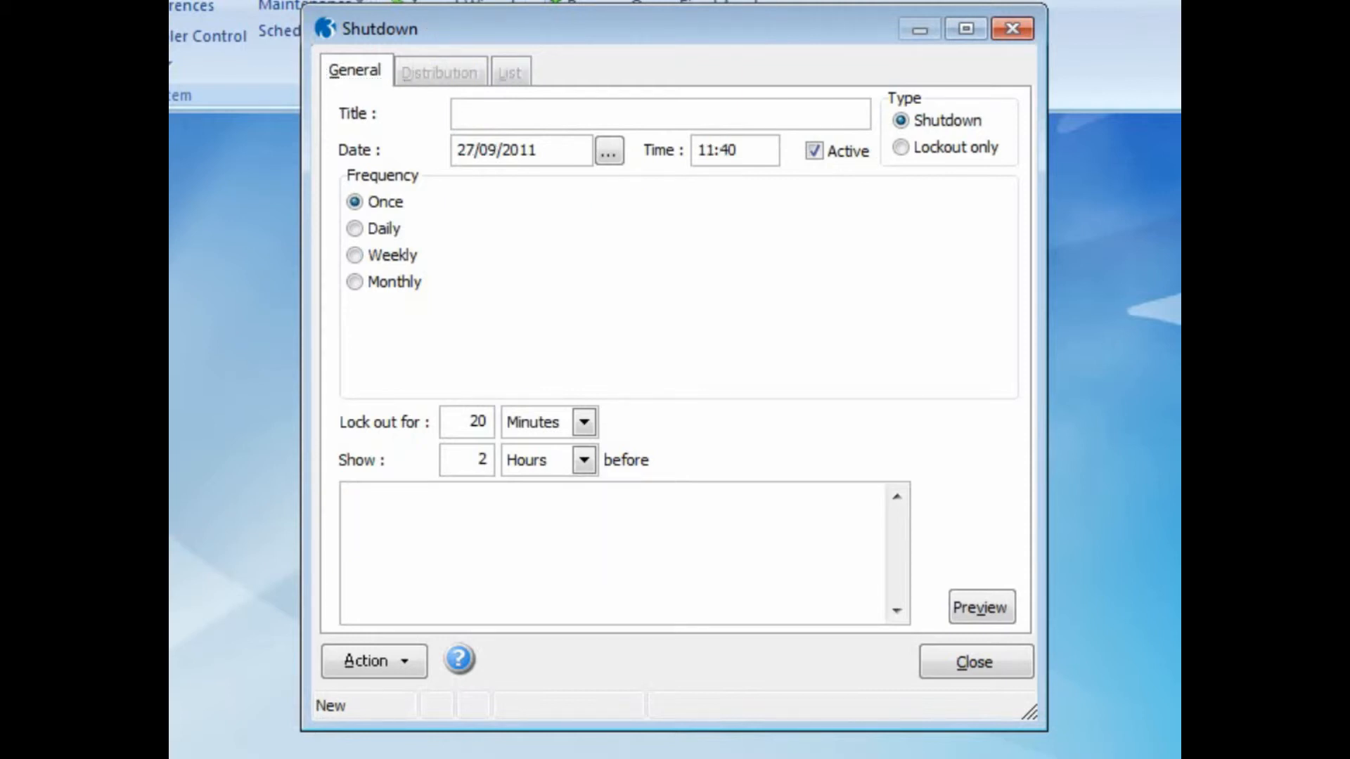
pyautogui.write('Shut Down - Daily Ba')
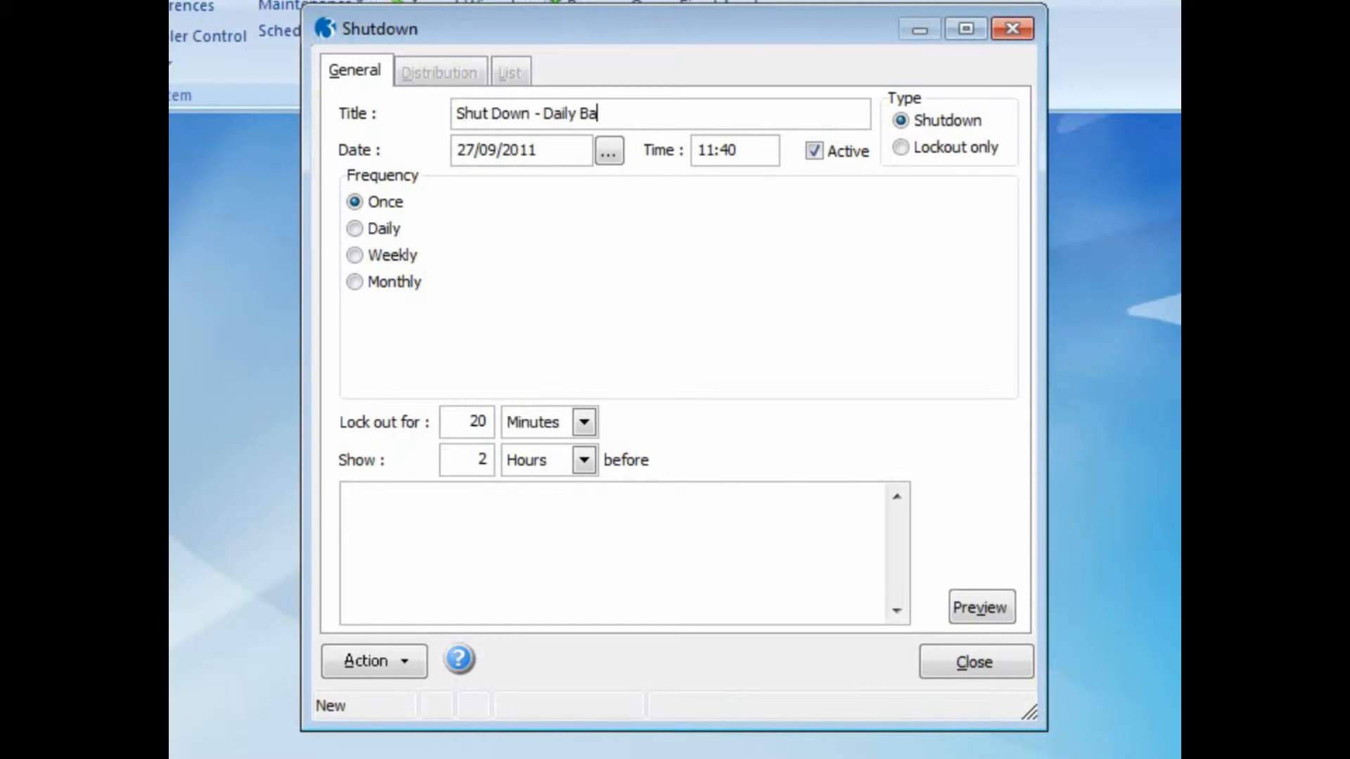
pyautogui.write('ckup')
# Set the shutdown time to 13:00 and the lockout duration to 1 hour.
pyautogui.moveTo(735, 148); pyautogui.dragTo(682, 158)
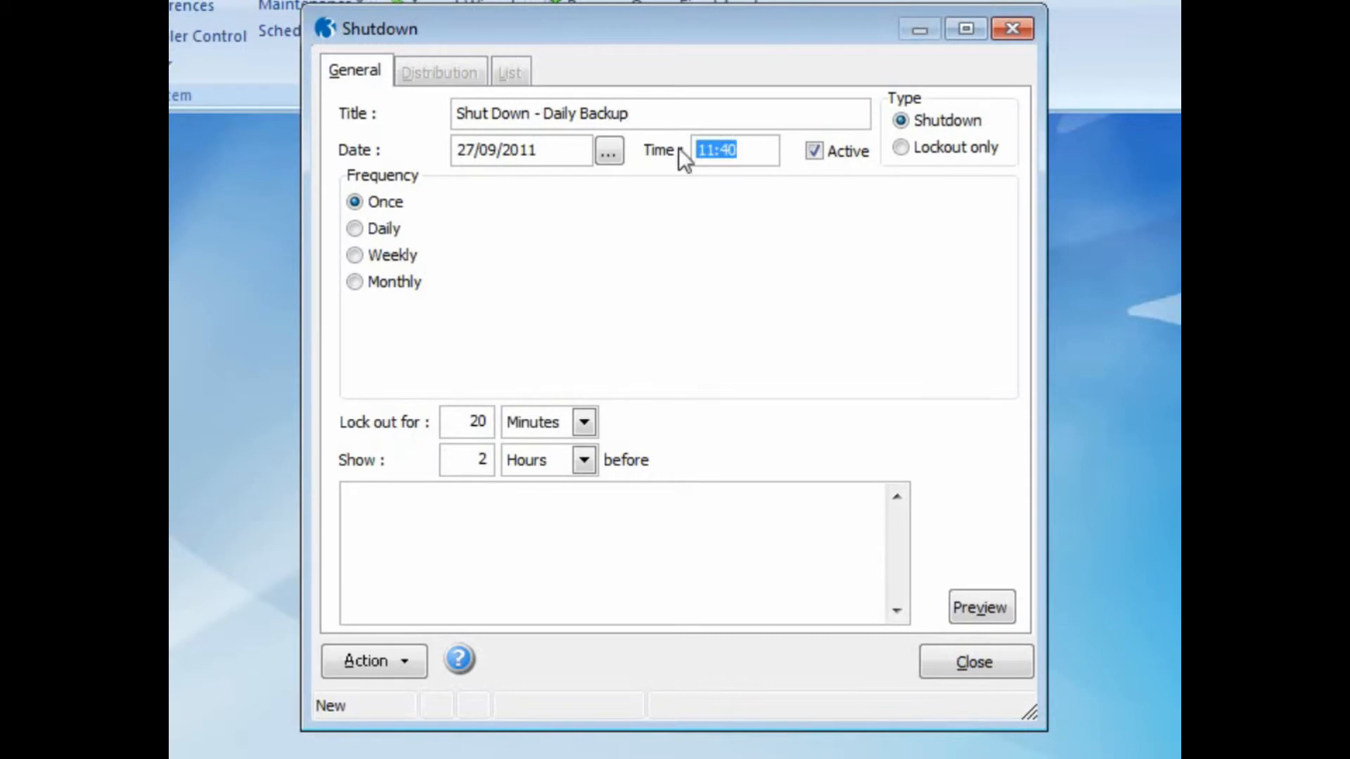
pyautogui.write('13:00')
pyautogui.click(585, 421)
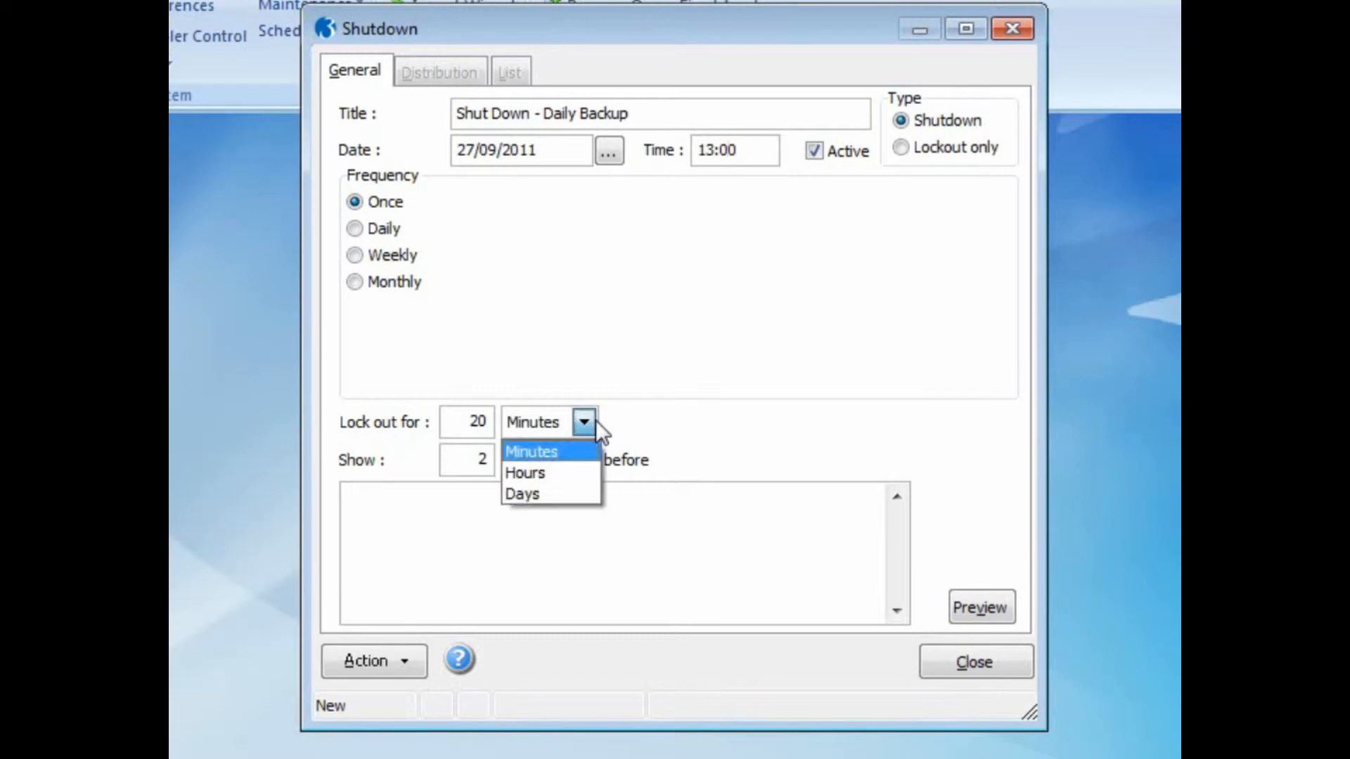
pyautogui.click(581, 471)
pyautogui.moveTo(462, 419); pyautogui.dragTo(495, 419)
pyautogui.write('1')
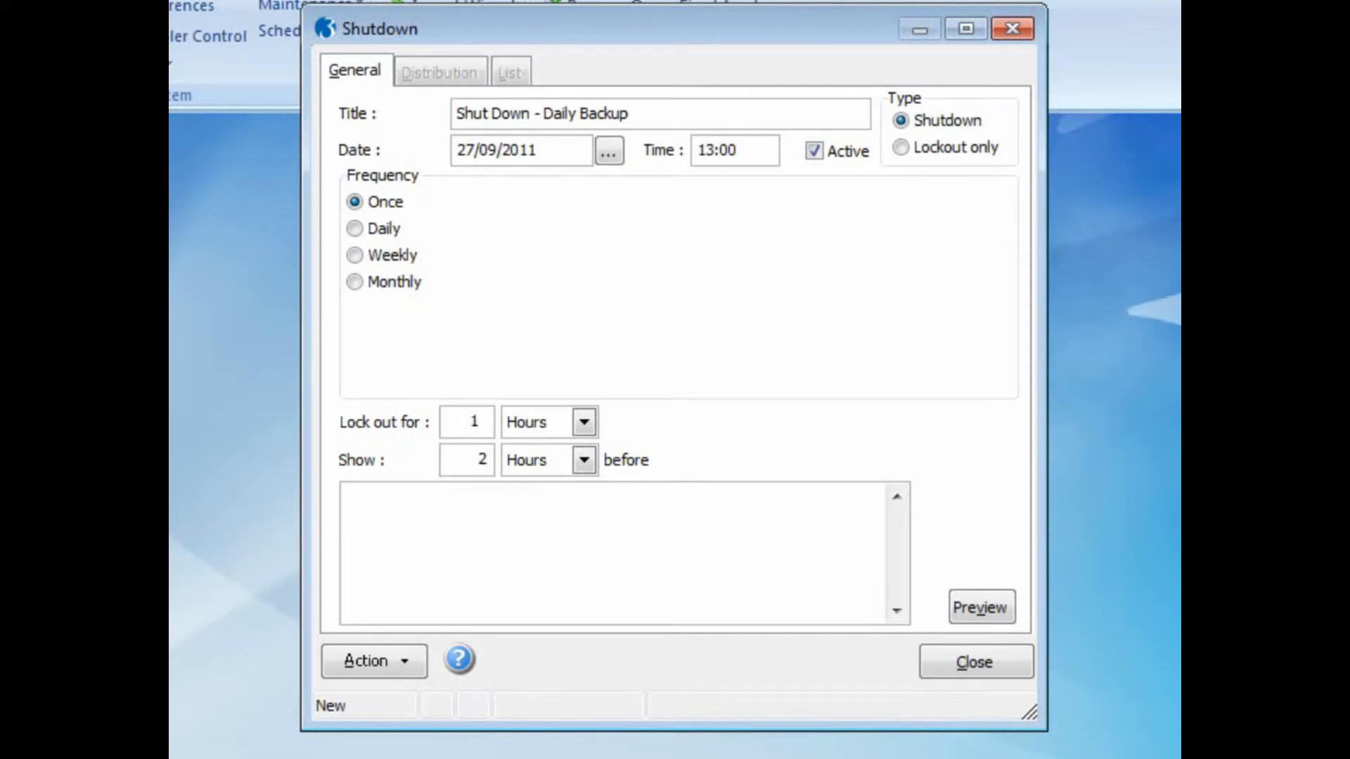
# Enter the shutdown notice "Backup 1:00pm / Please log out before / Otherwise the system will log you out" on three lines.
pyautogui.click(462, 493)
pyautogui.write('Backup 1:00pm')
pyautogui.press('Return')
pyautogui.write('Plea')
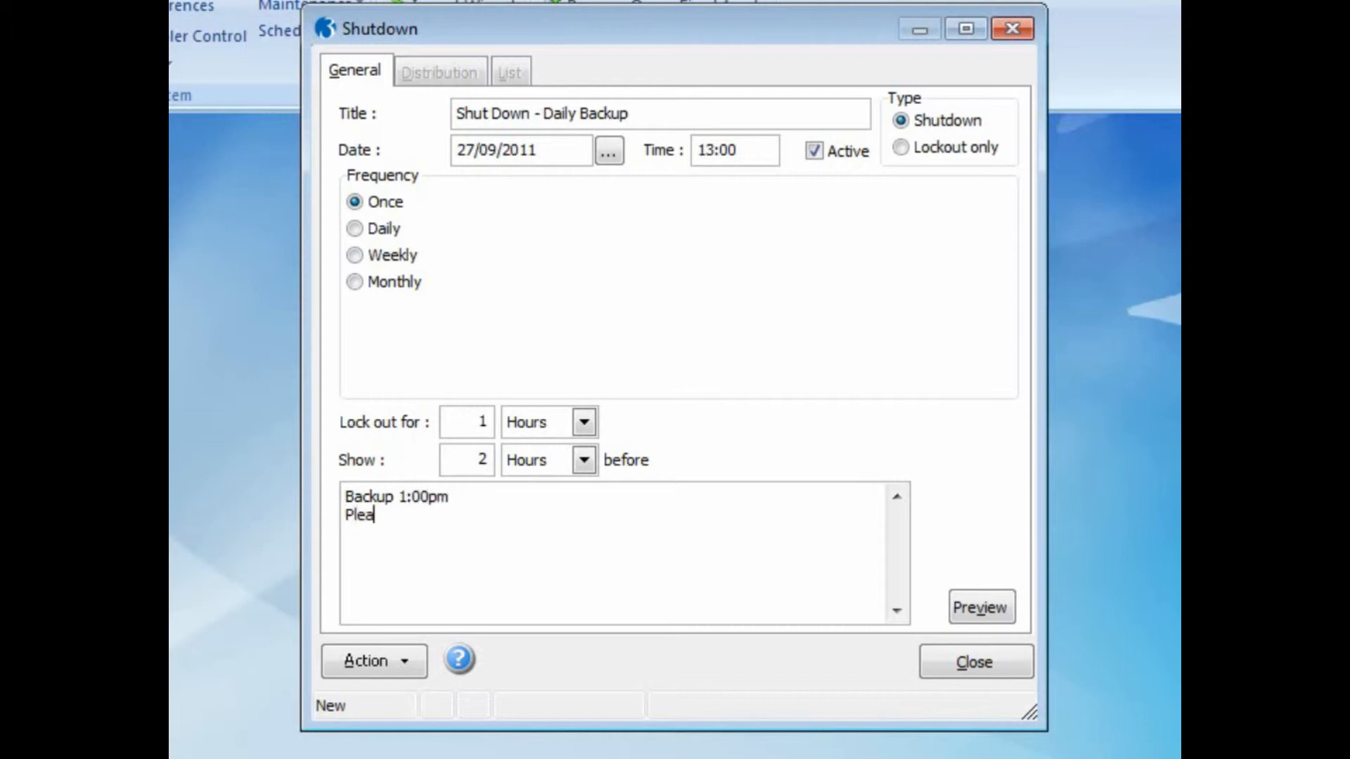
pyautogui.write('se log out before')
pyautogui.press('Return')
pyautogui.write('Otherwise the')
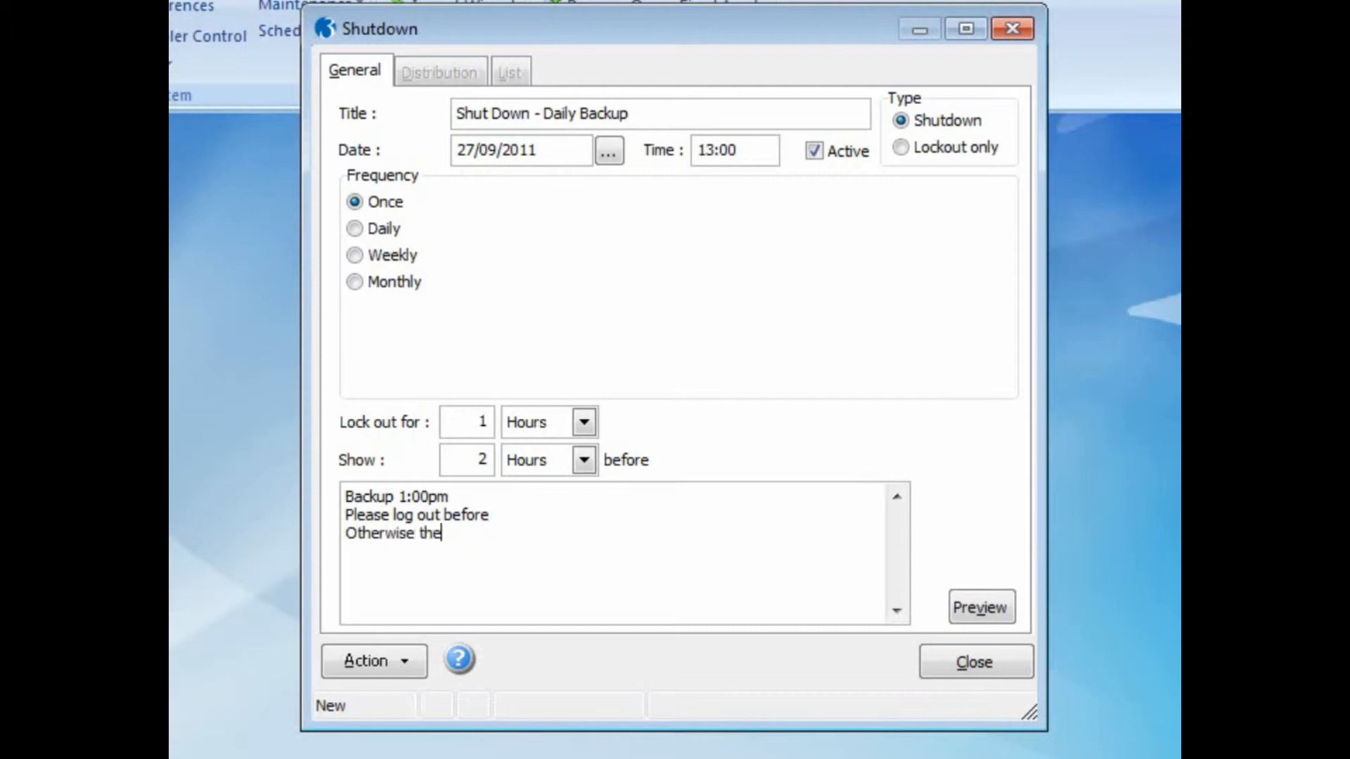
pyautogui.write(' system will log you out')
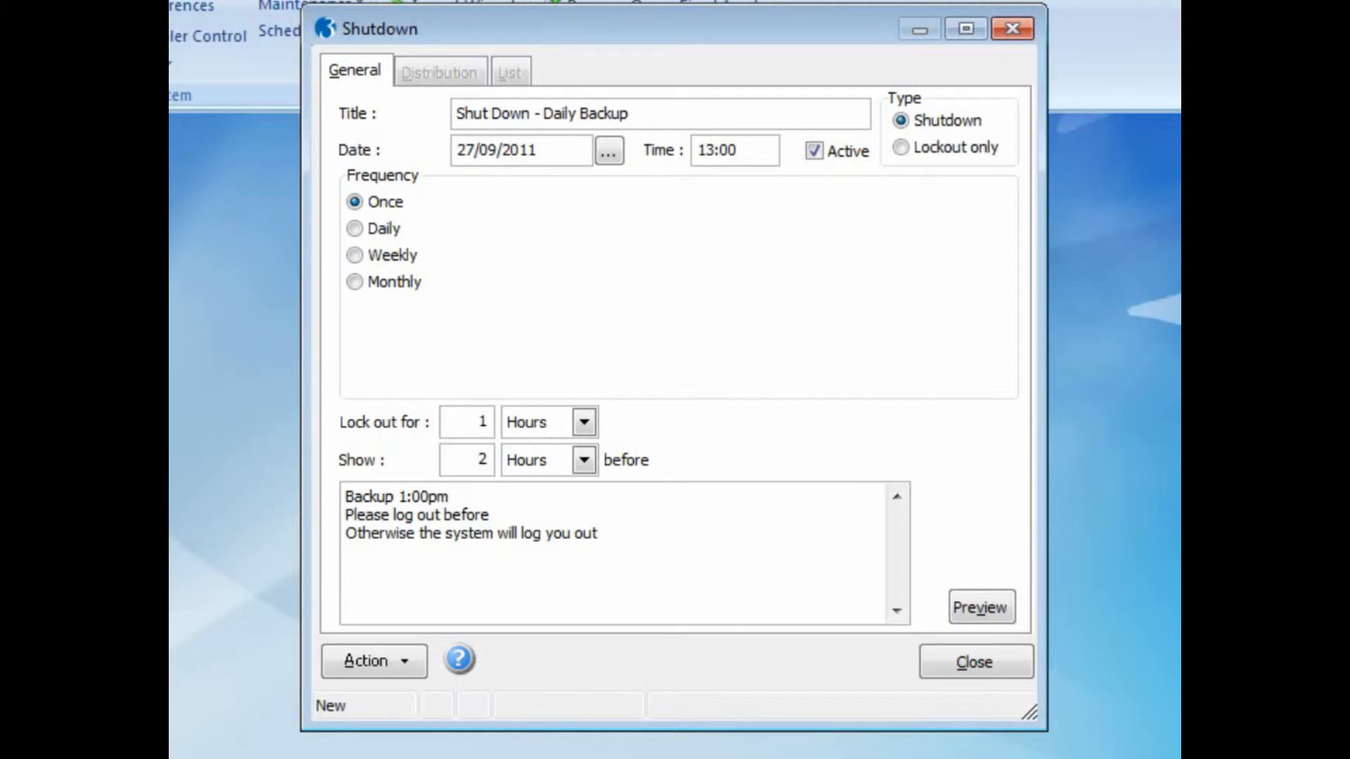
# Set the shutdown notice to show 1 hour before the shutdown.
pyautogui.moveTo(446, 461); pyautogui.dragTo(496, 461)
pyautogui.write('1')
pyautogui.click(589, 460)
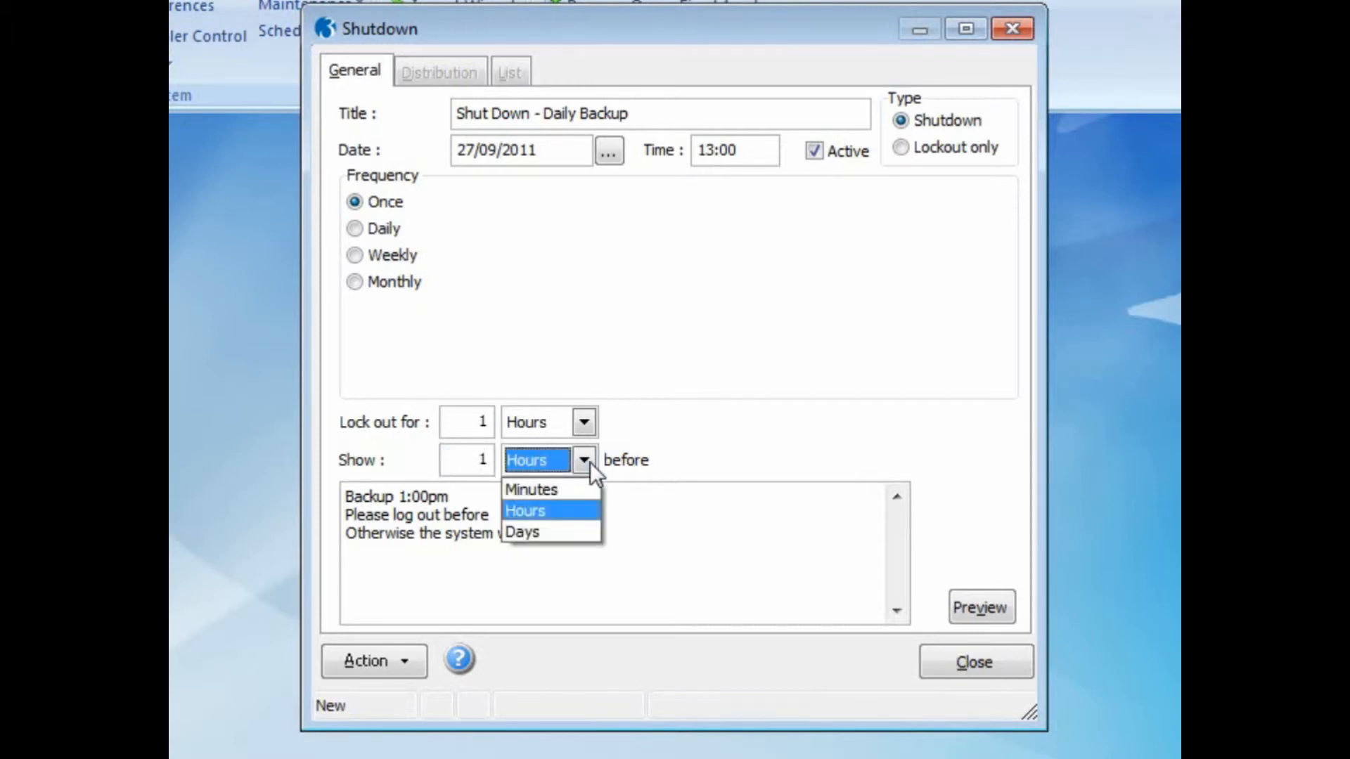
pyautogui.click(584, 508)
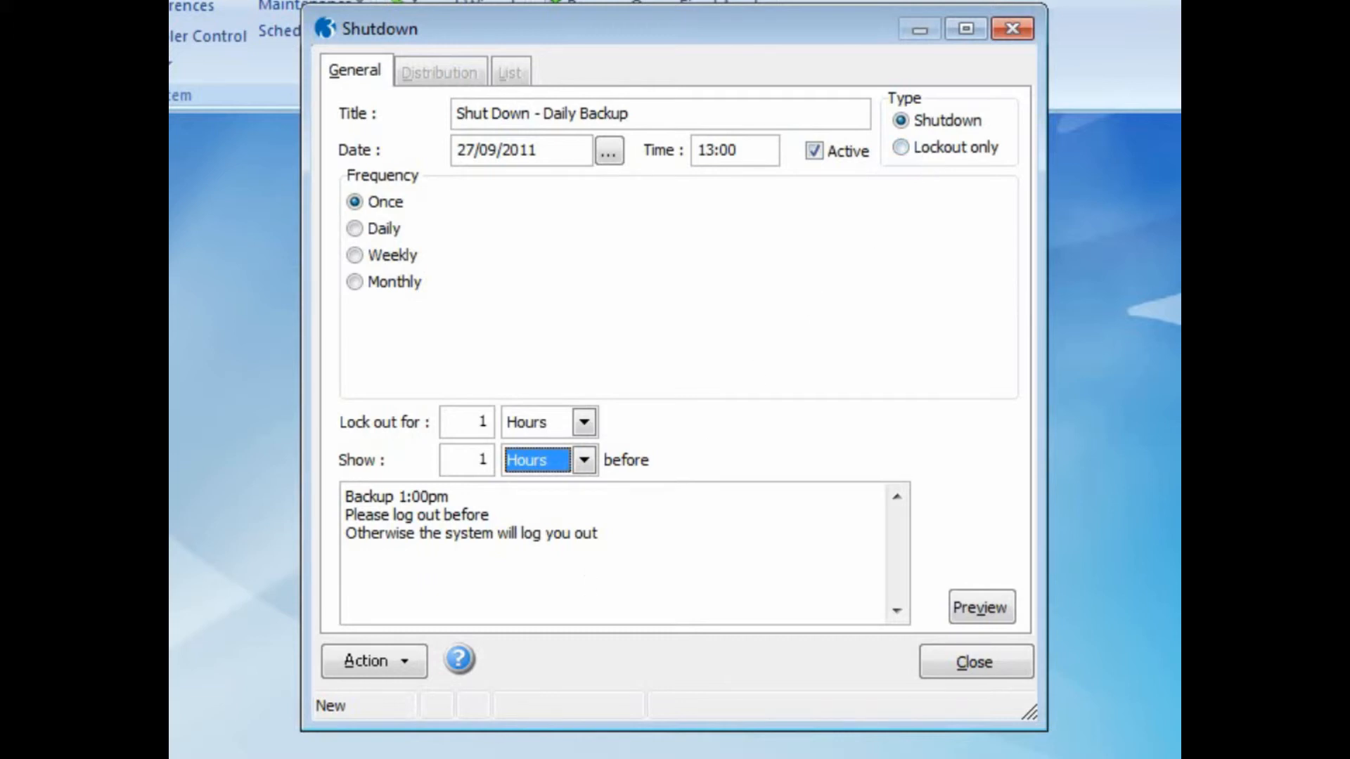
# Save the daily backup shutdown and review the users and groups in its distribution list.
pyautogui.hotkey('ctrl', 's')
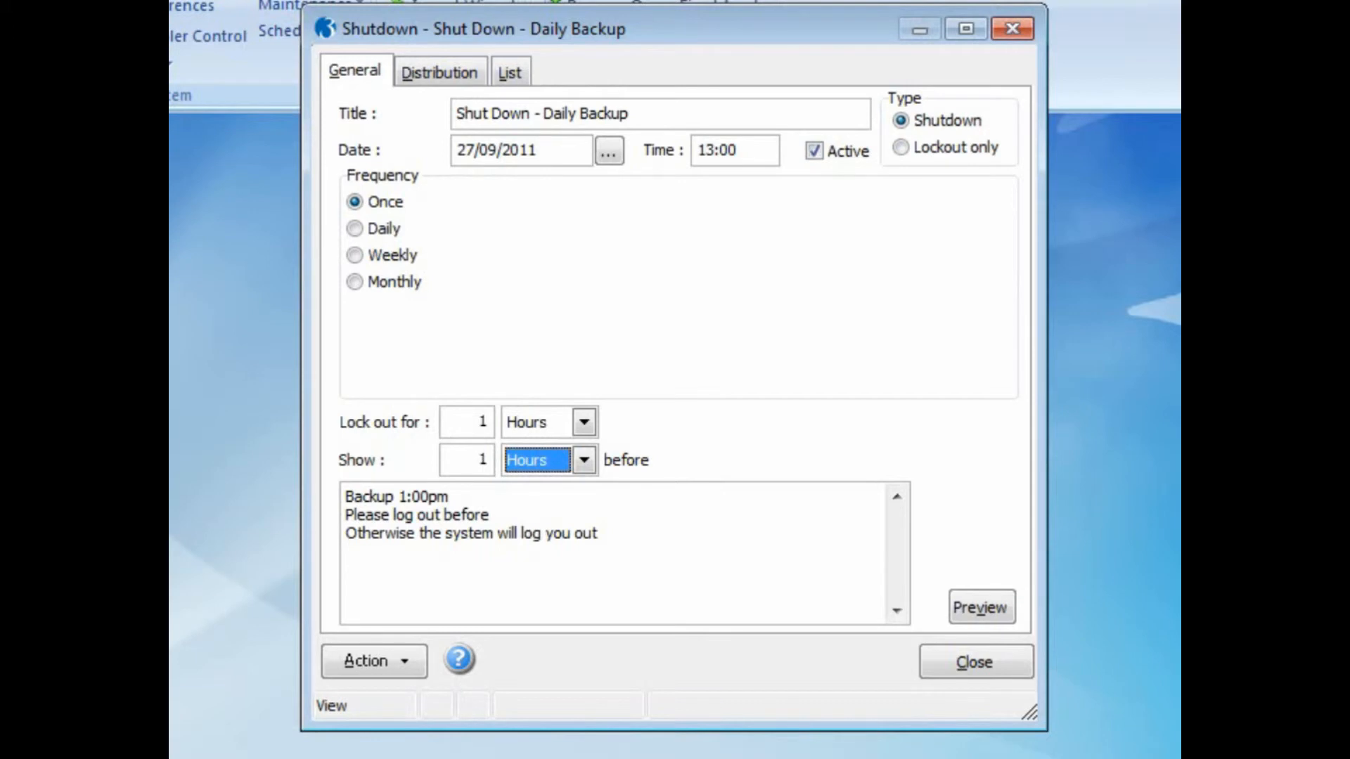
pyautogui.click(452, 76)
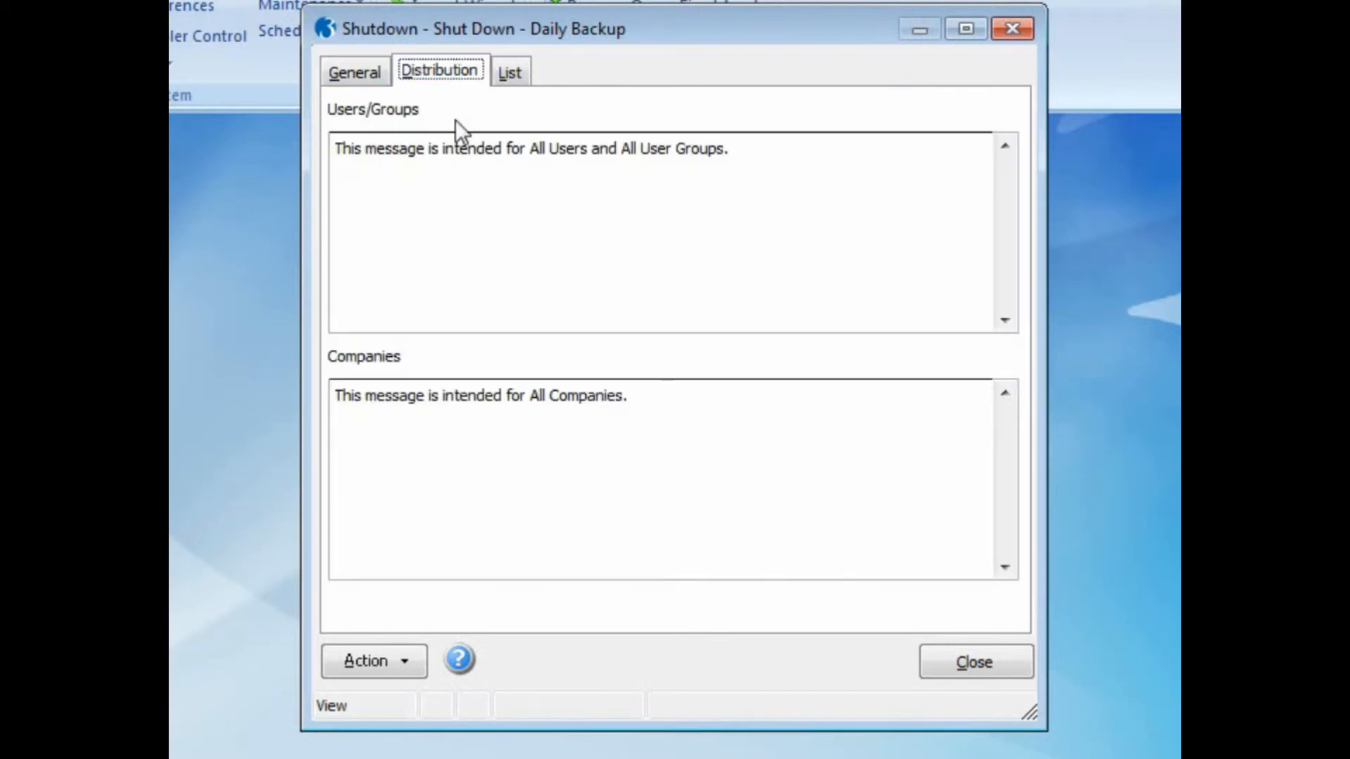
pyautogui.click(406, 669)
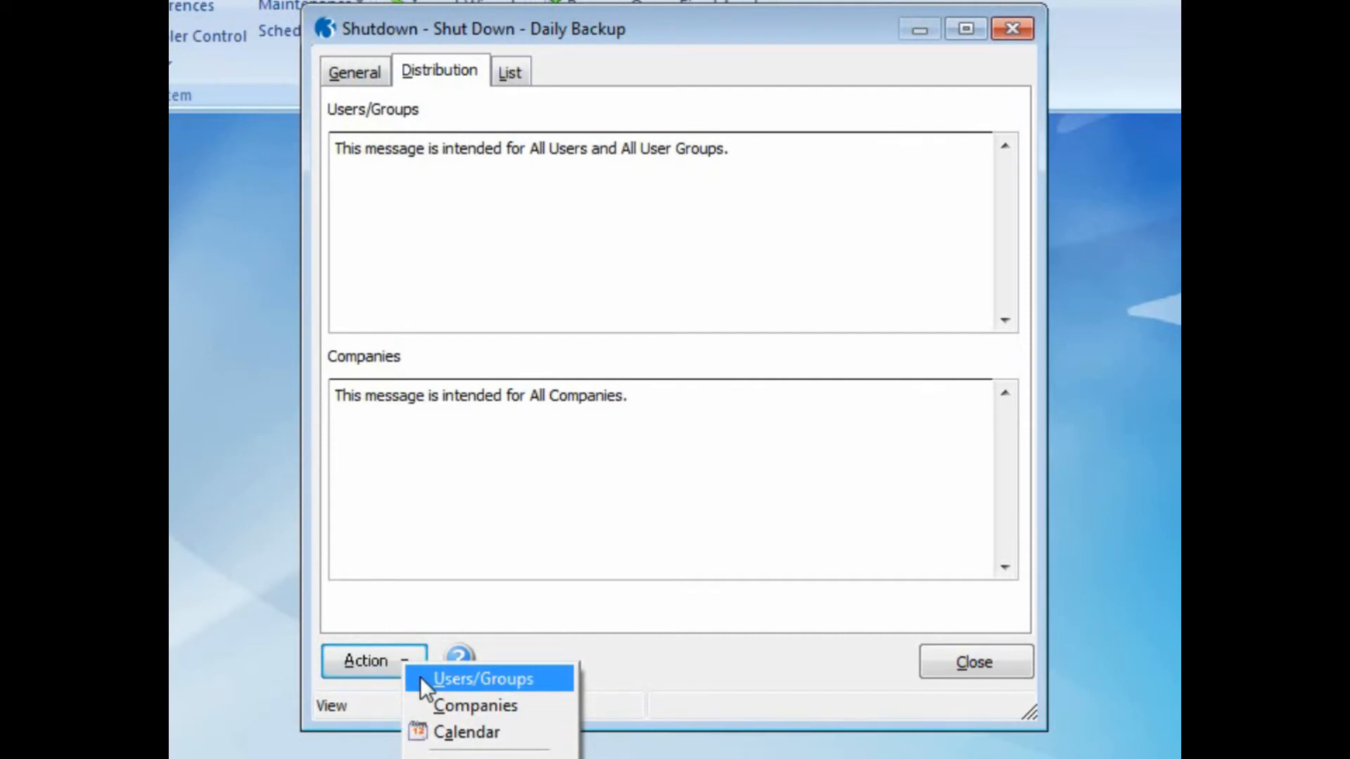
pyautogui.click(420, 677)
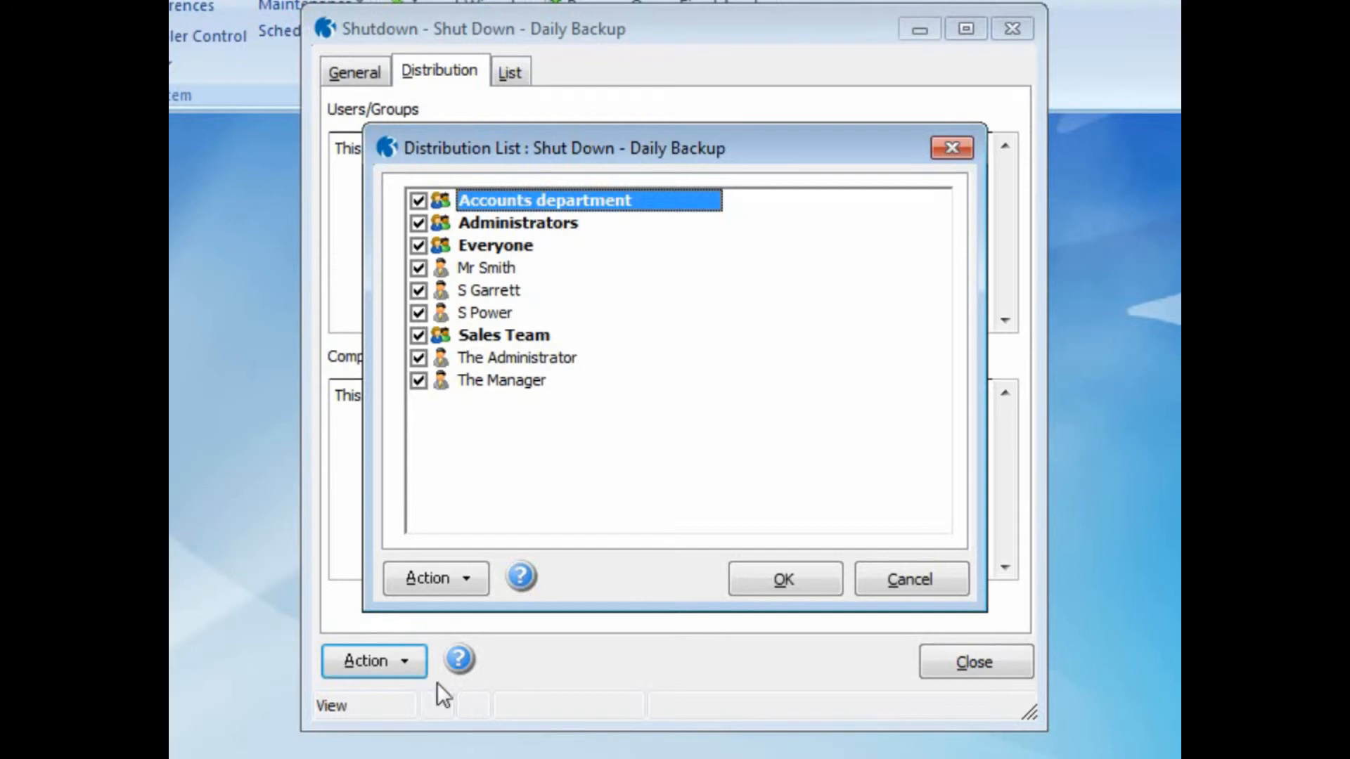
pyautogui.click(765, 584)
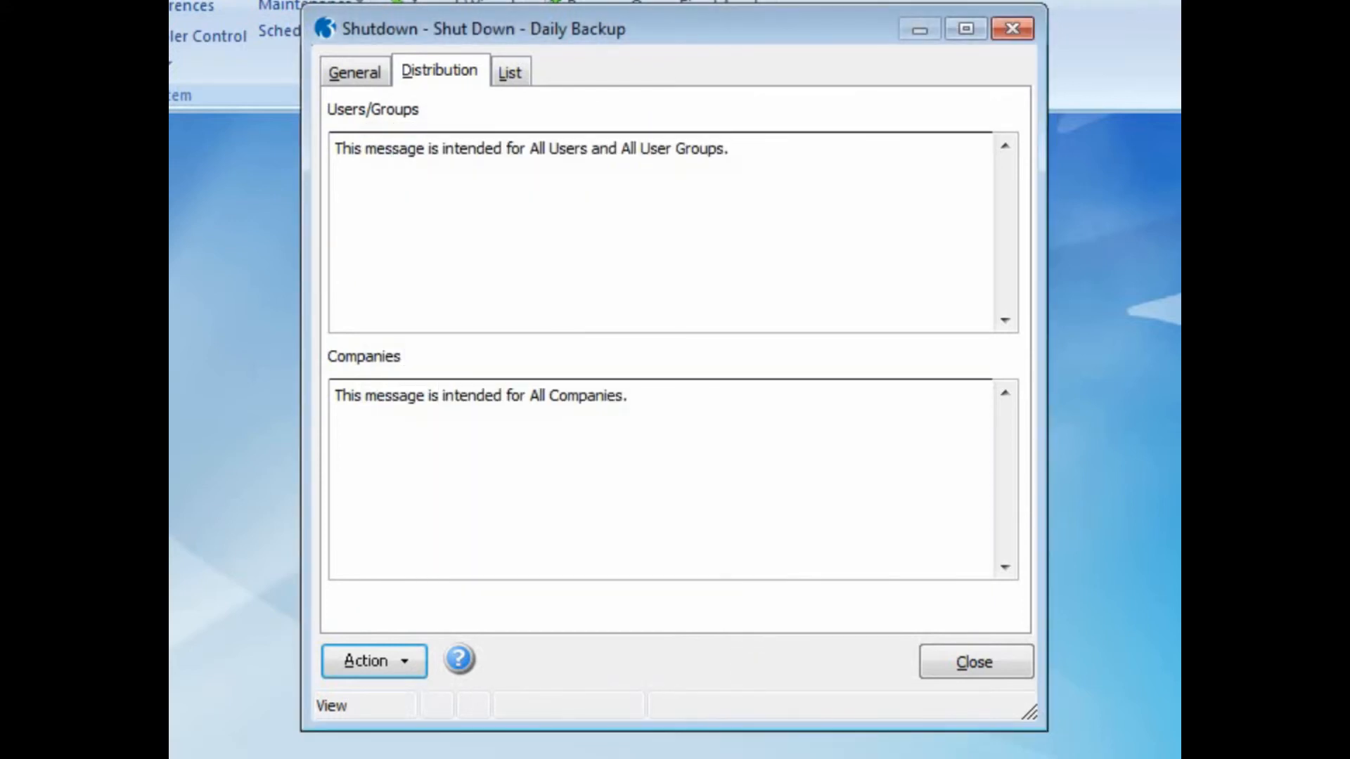
# Check the shutdown's scheduled date in its own calendar, review its general details and close the record.
pyautogui.click(412, 674)
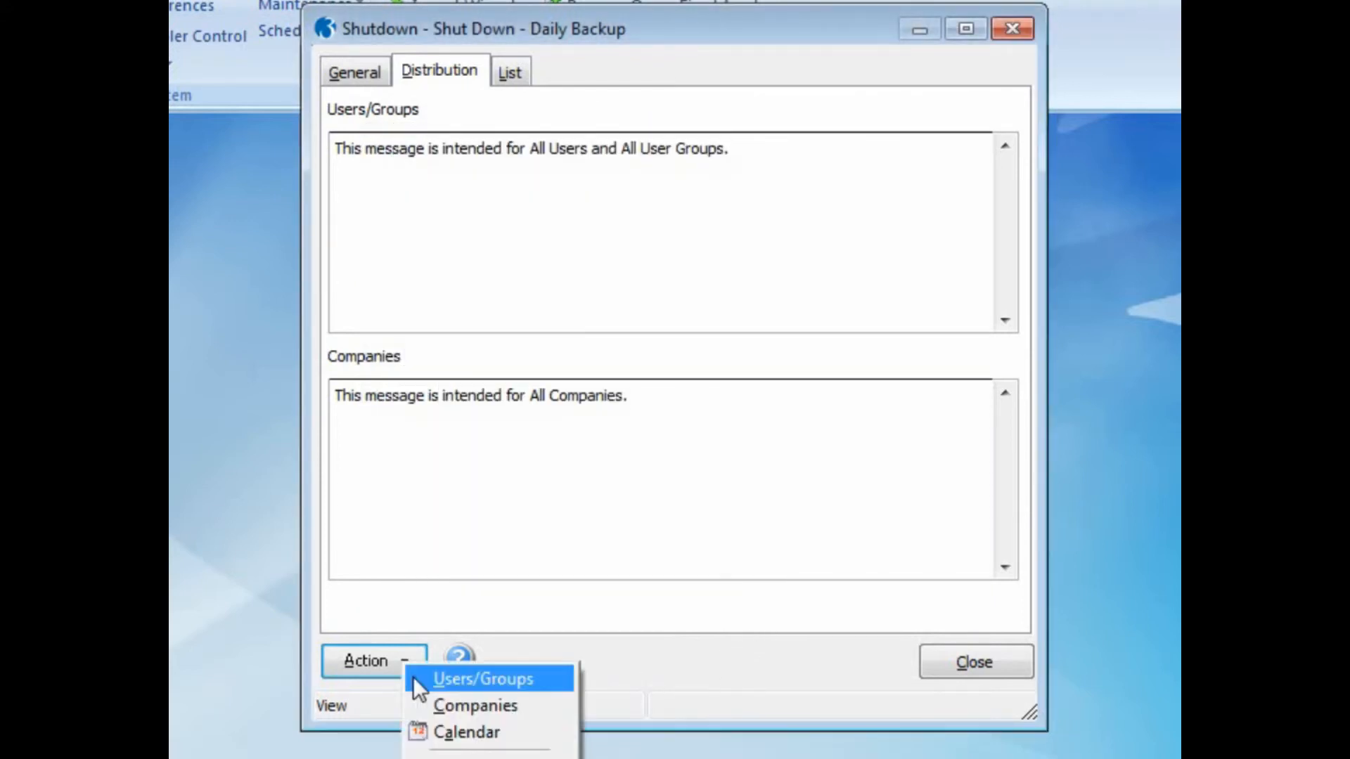
pyautogui.click(428, 731)
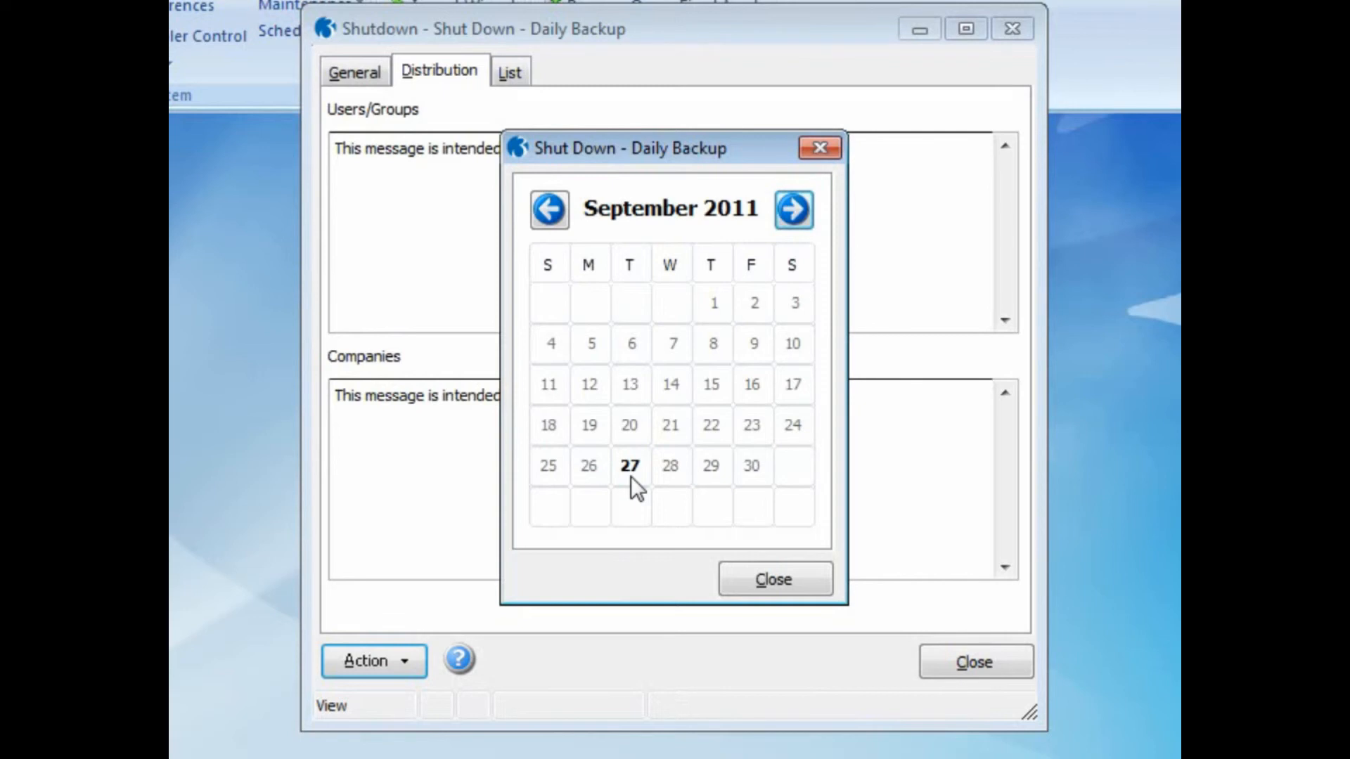
pyautogui.click(732, 569)
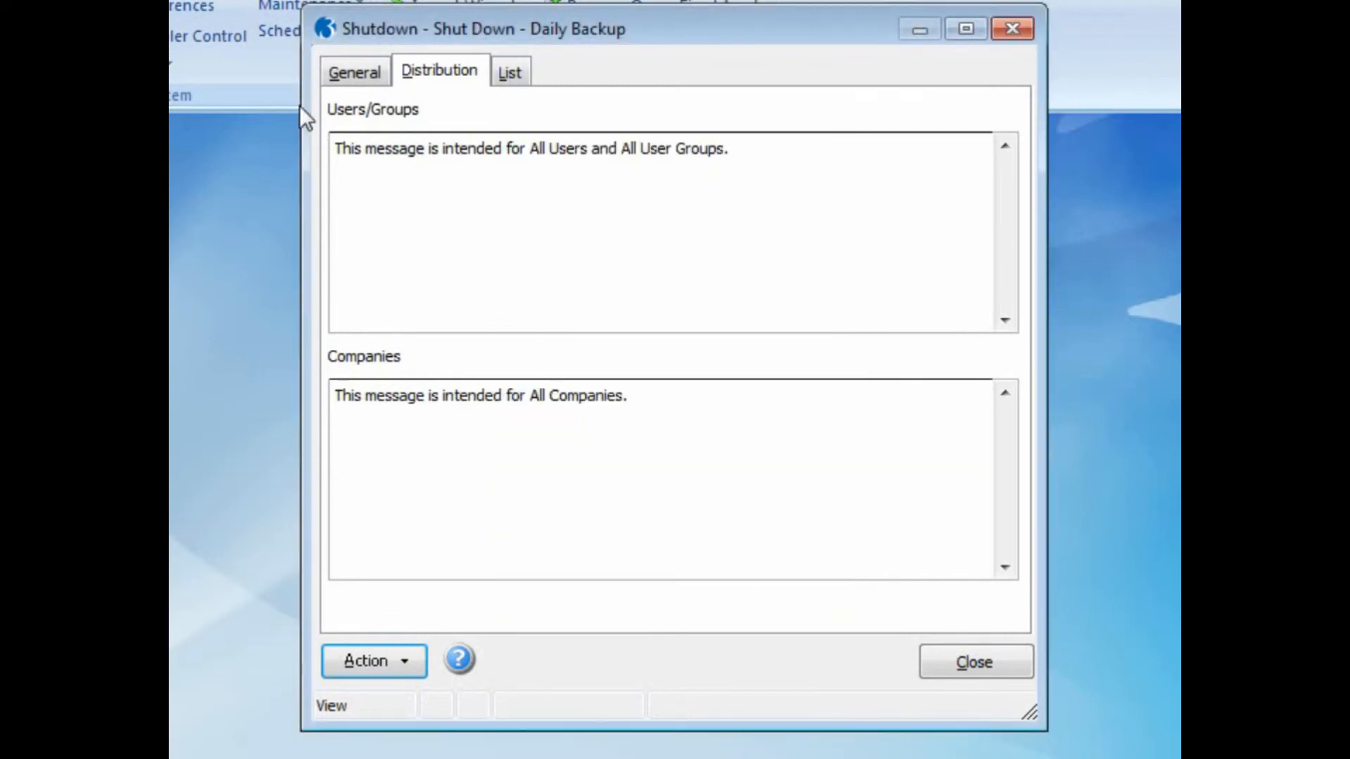
pyautogui.click(331, 71)
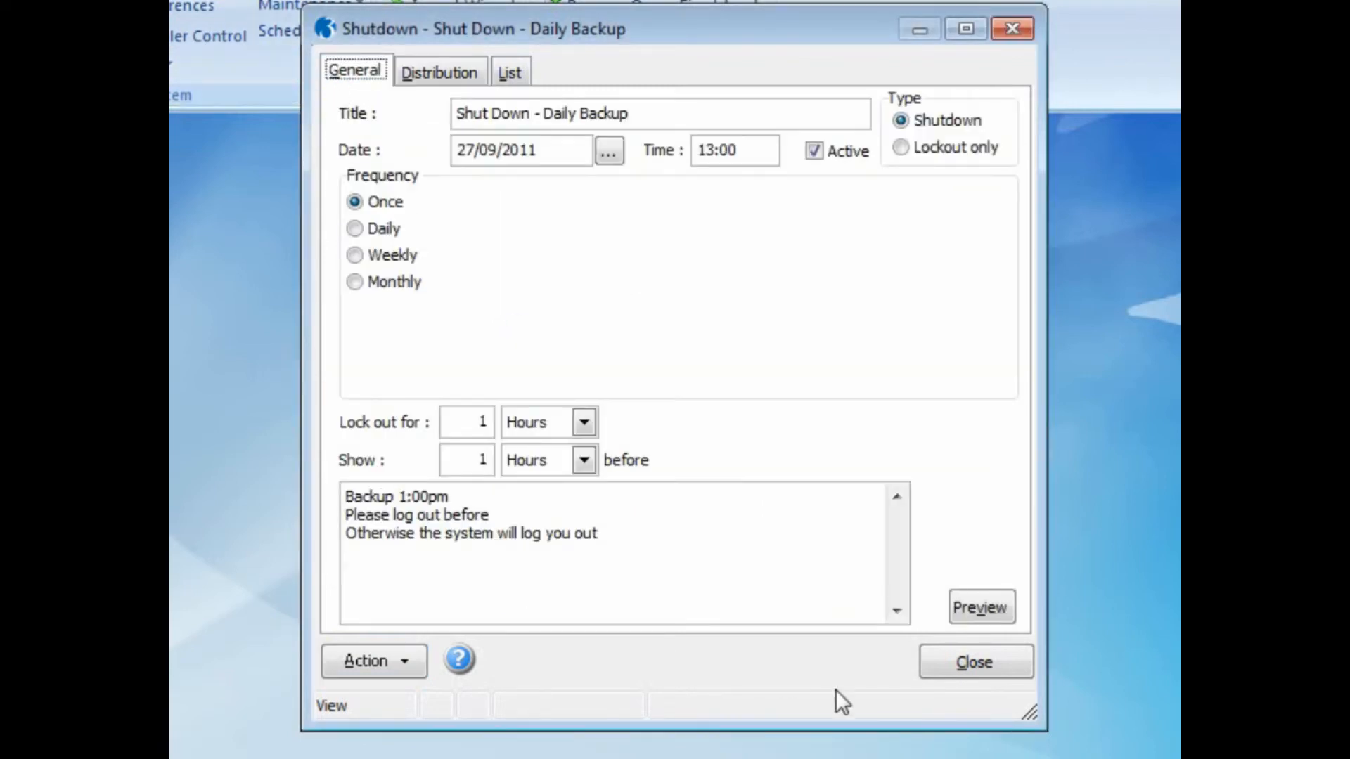
pyautogui.click(964, 669)
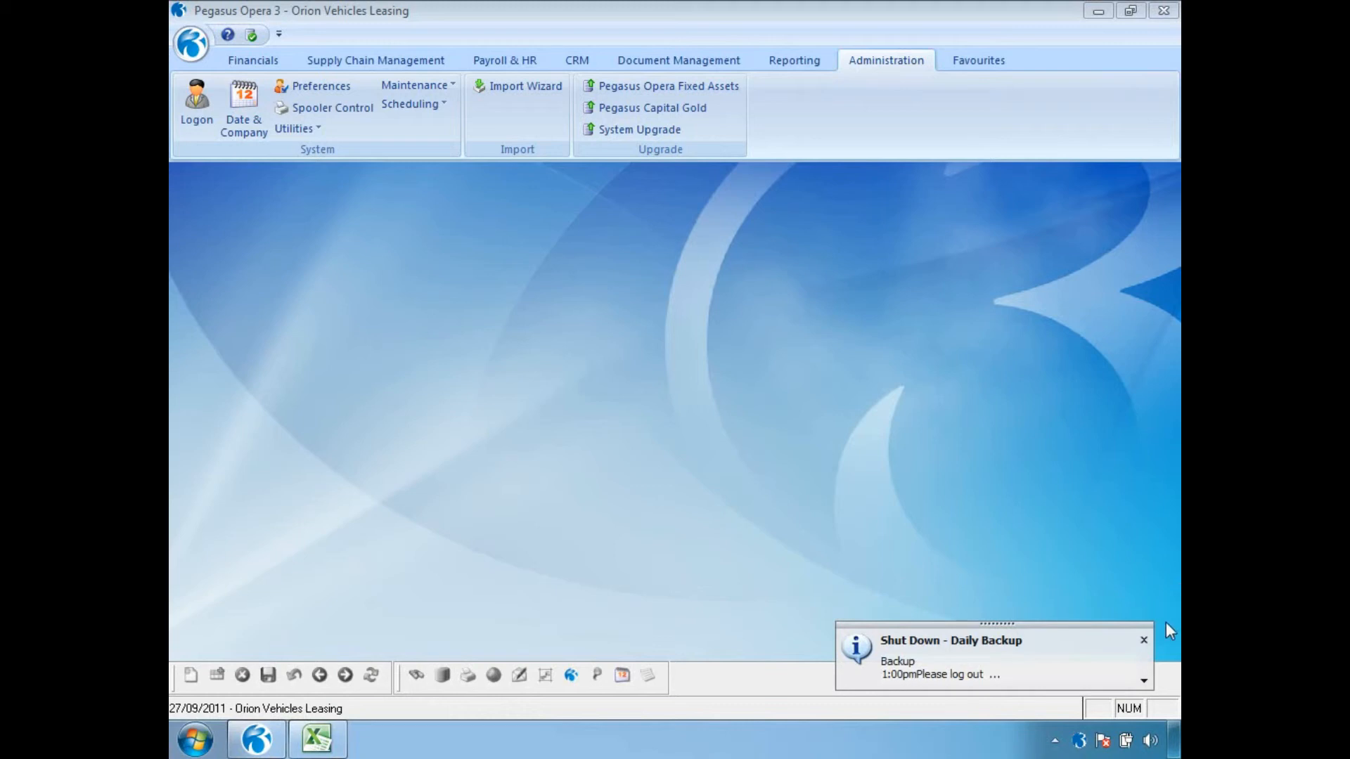
# Read the full message details of the first daily backup shutdown notification and dismiss it.
pyautogui.click(1144, 680)
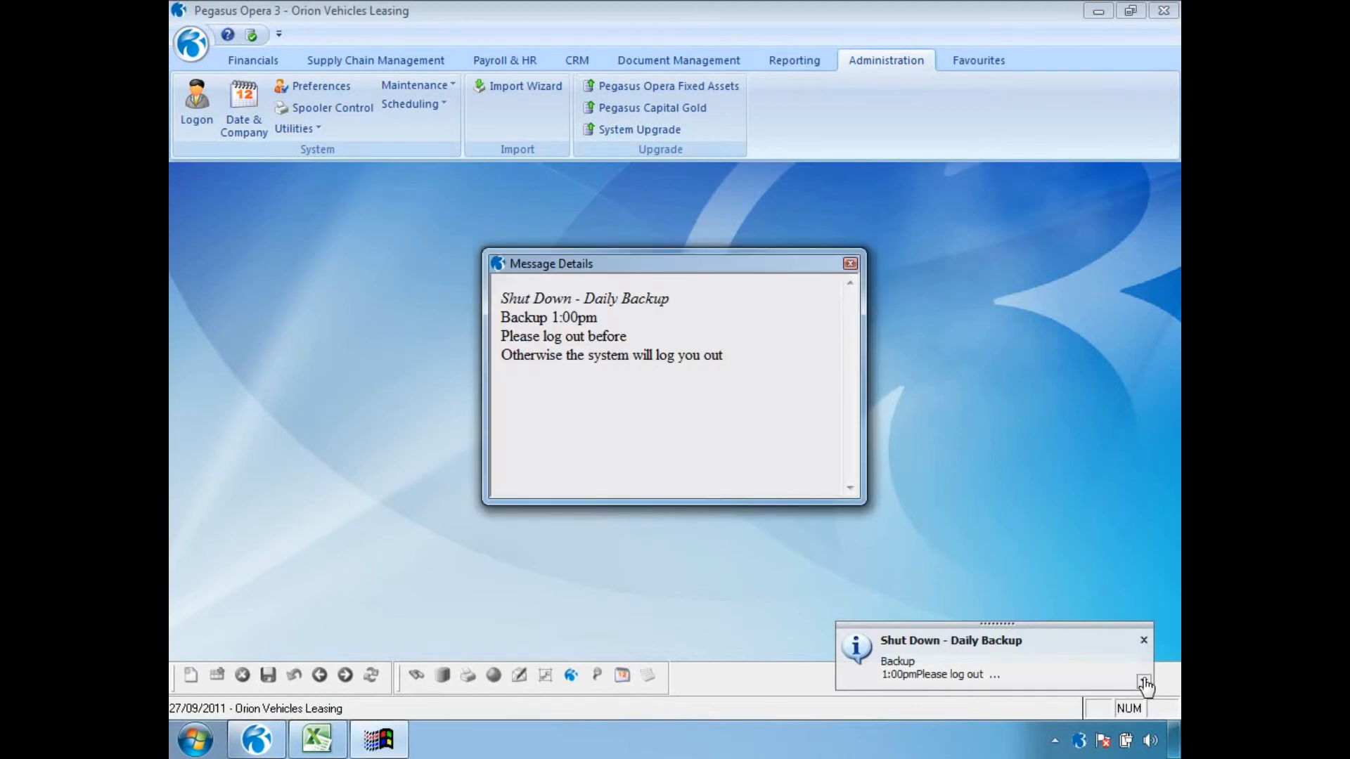
pyautogui.click(850, 263)
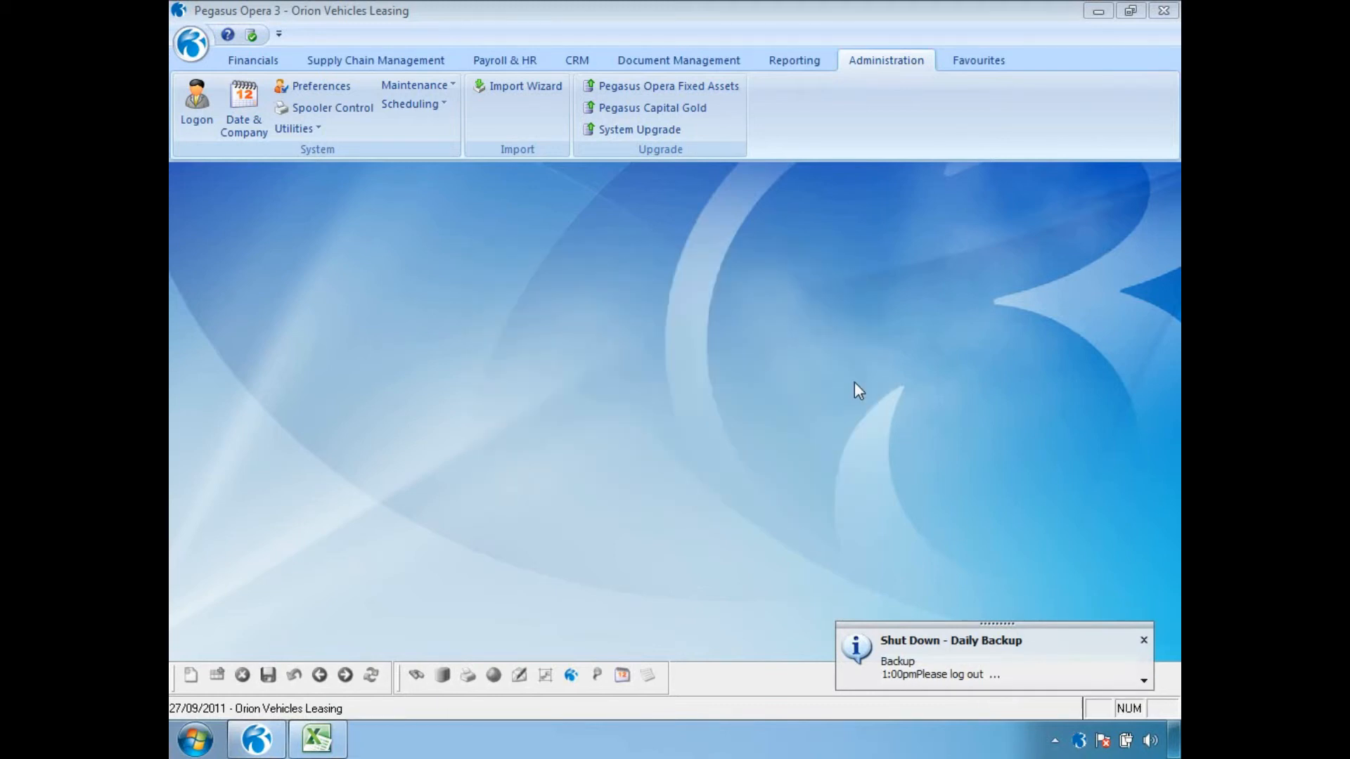
pyautogui.click(1144, 640)
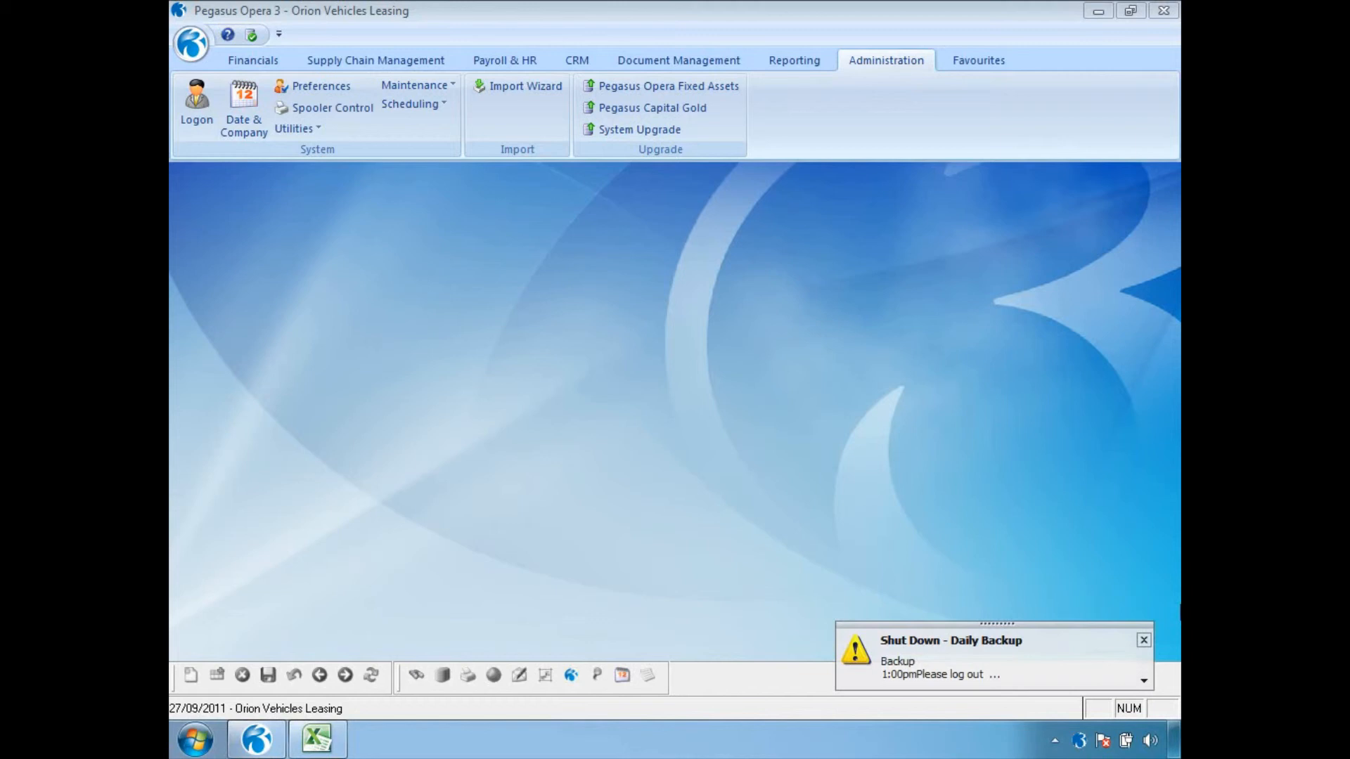
# Read the details of the warning shutdown notification, dismiss it and dismiss the final critical notification.
pyautogui.click(1144, 681)
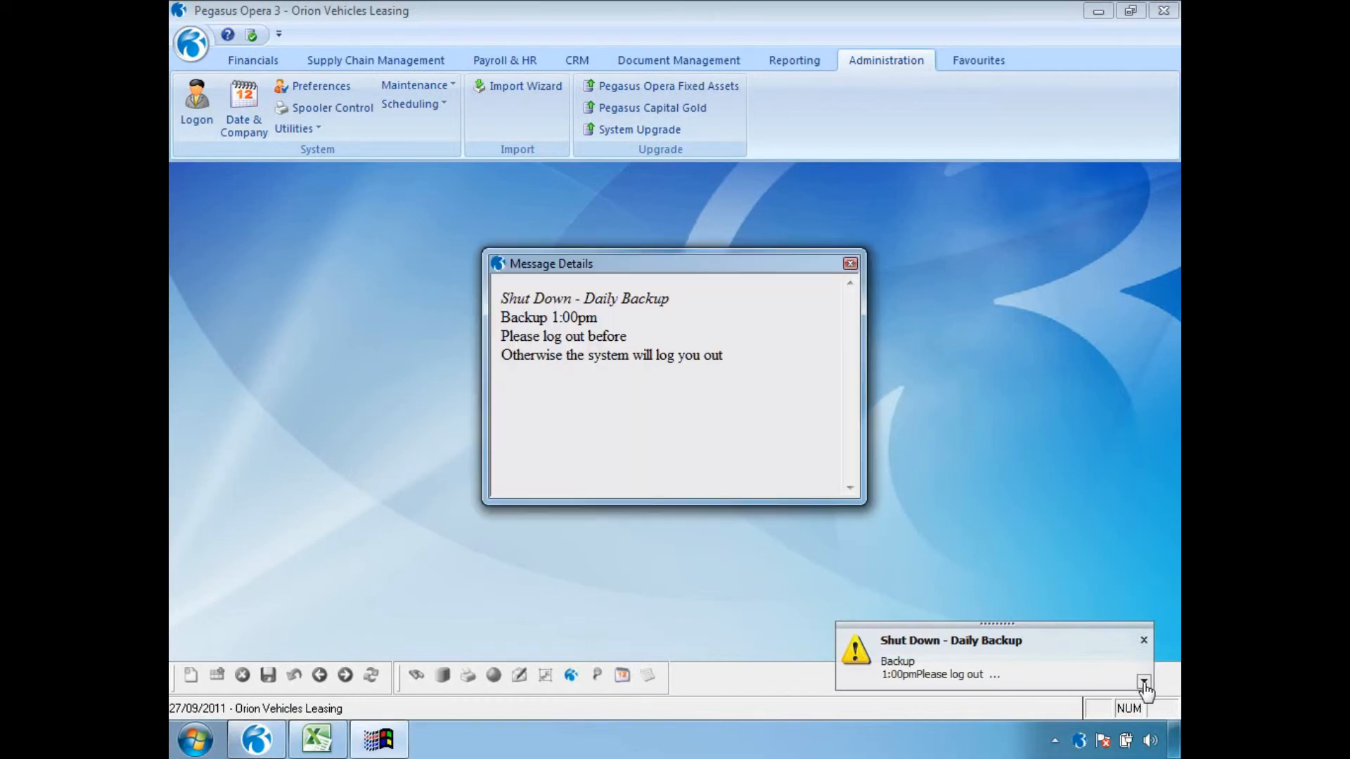
pyautogui.click(851, 264)
pyautogui.click(1144, 644)
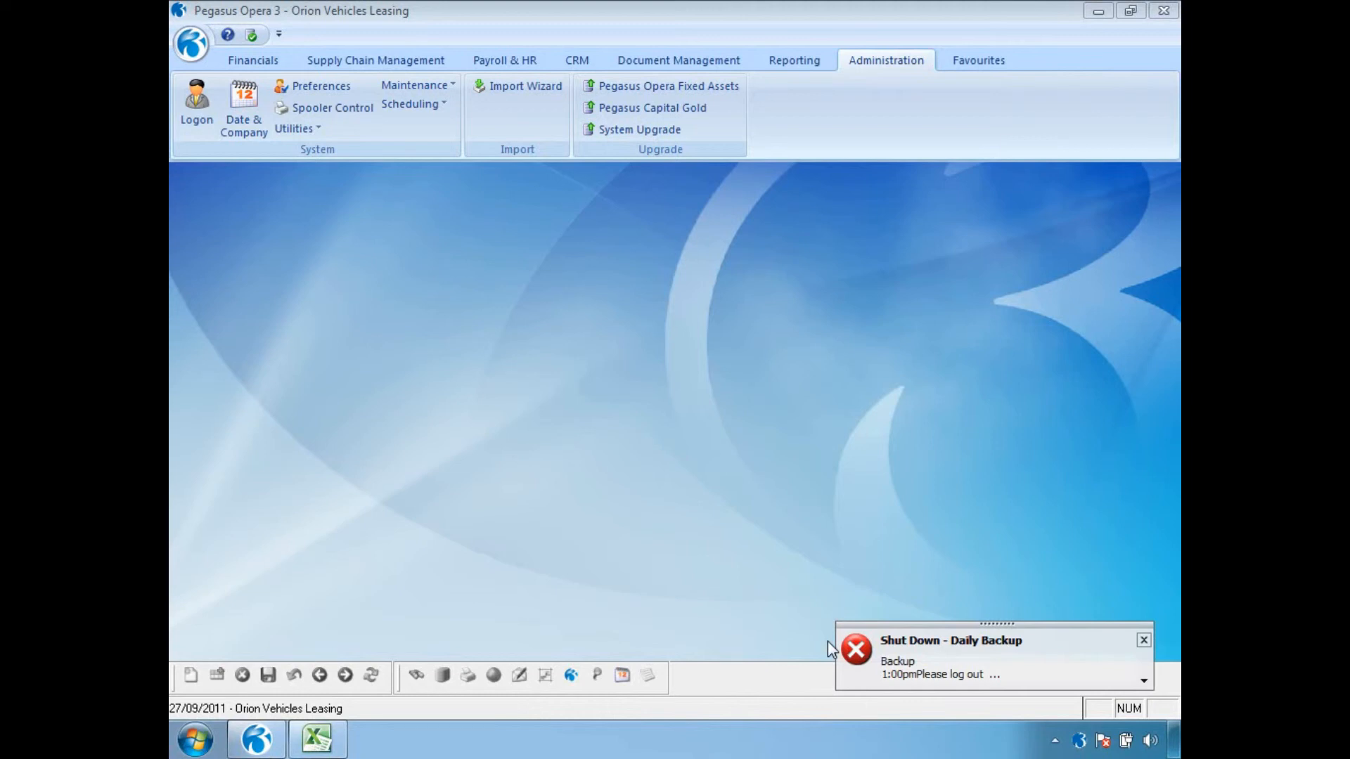
pyautogui.click(1144, 640)
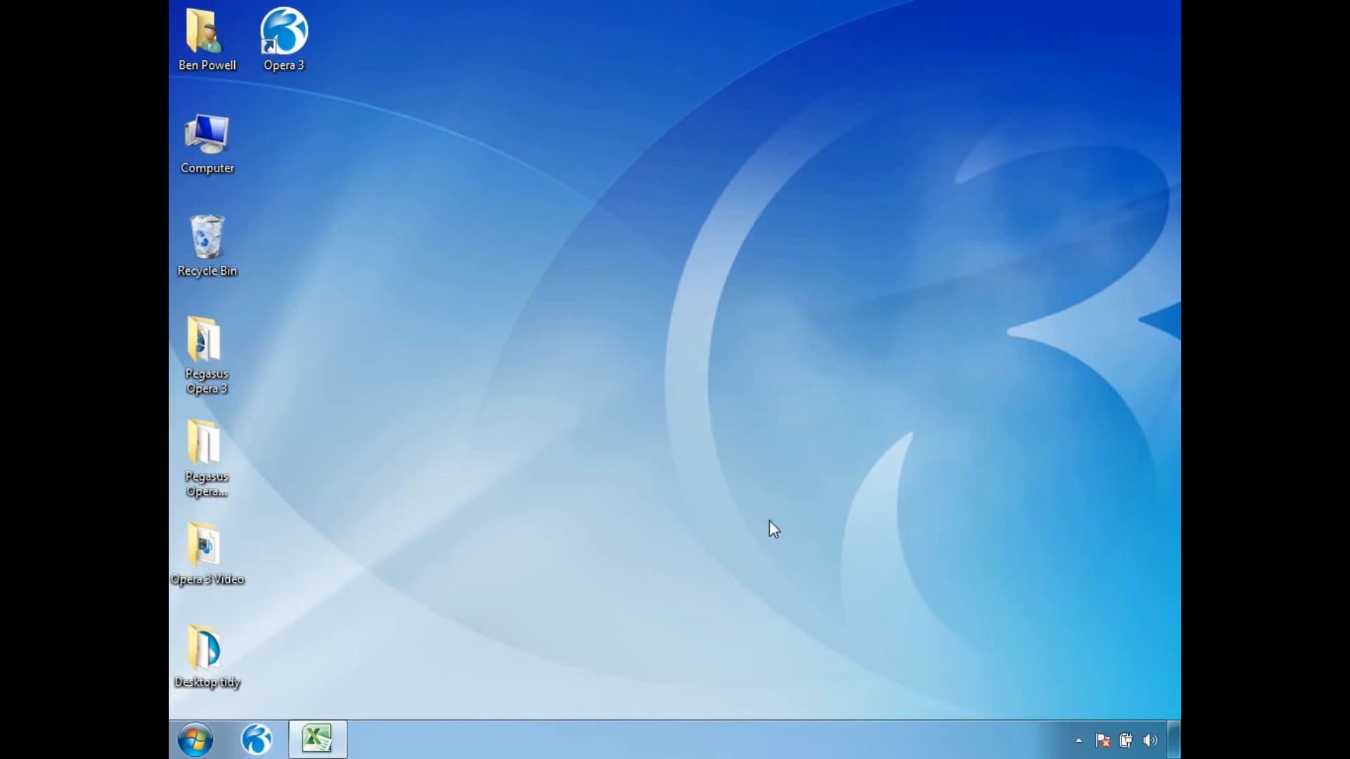
# Restart Opera 3 and try to log on as MANAGER during the lockout period.
pyautogui.click(255, 739)
pyautogui.write('MANAGER')
pyautogui.press('Tab')
pyautogui.press('Return')
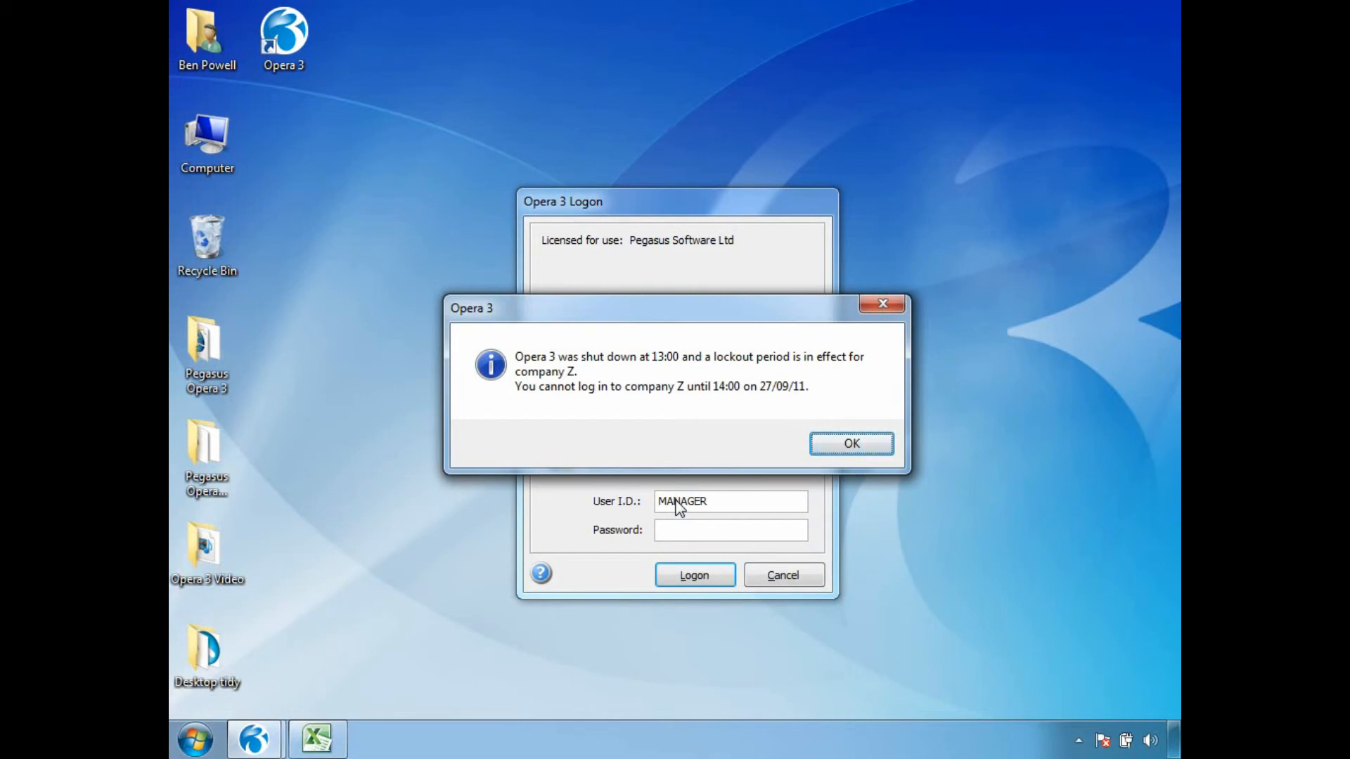
pyautogui.click(851, 444)
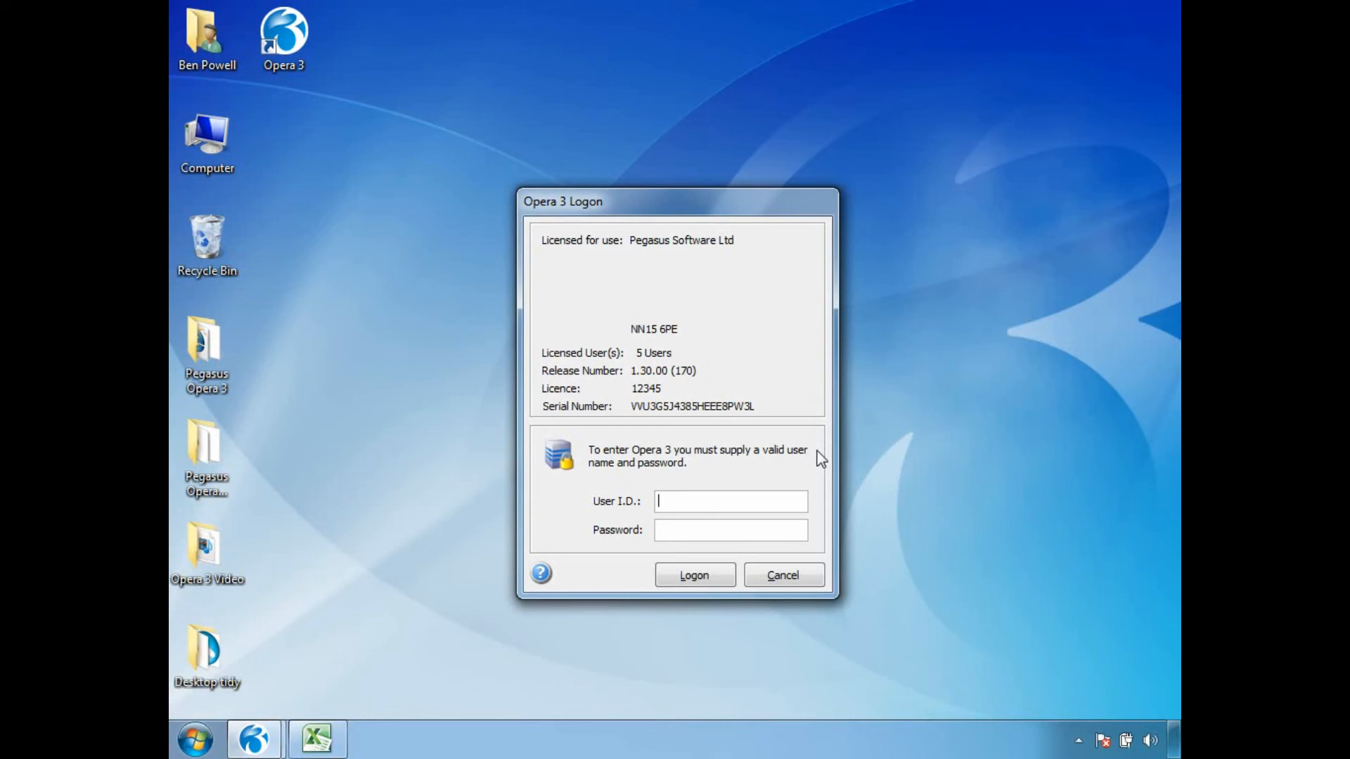
# Log on as ADMIN and make the "Shut Down - Daily Backup" shutdown inactive, saving and closing its record.
pyautogui.write('ADMIN')
pyautogui.press('Return')
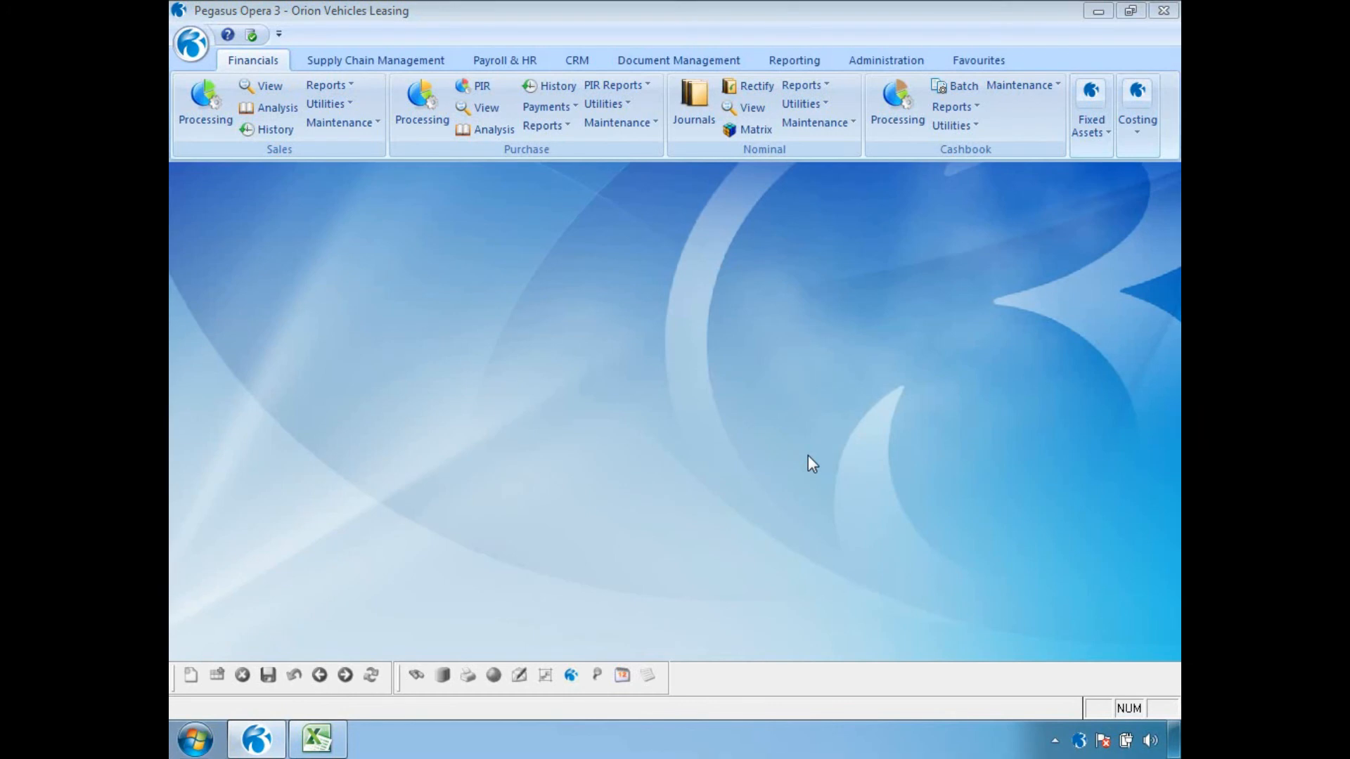
pyautogui.click(885, 60)
pyautogui.click(413, 105)
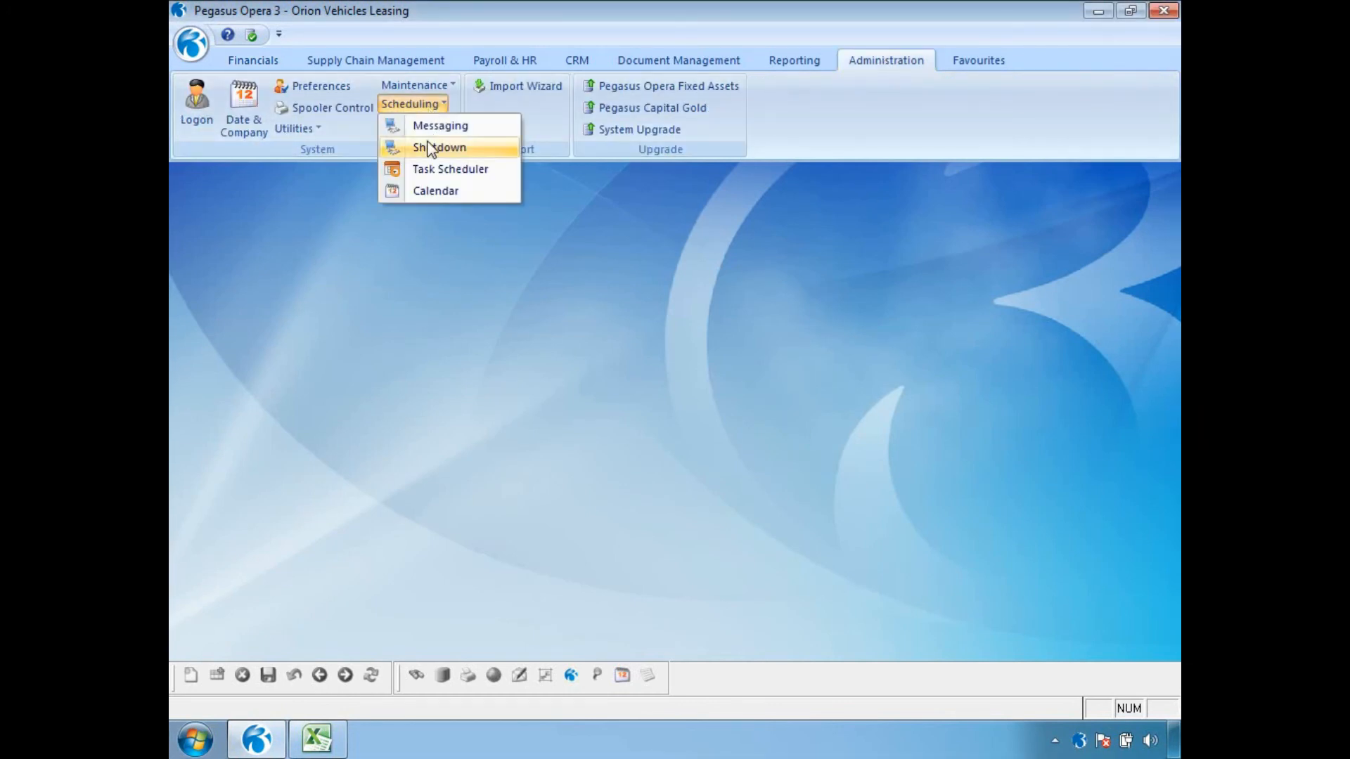
pyautogui.click(431, 144)
pyautogui.click(773, 188)
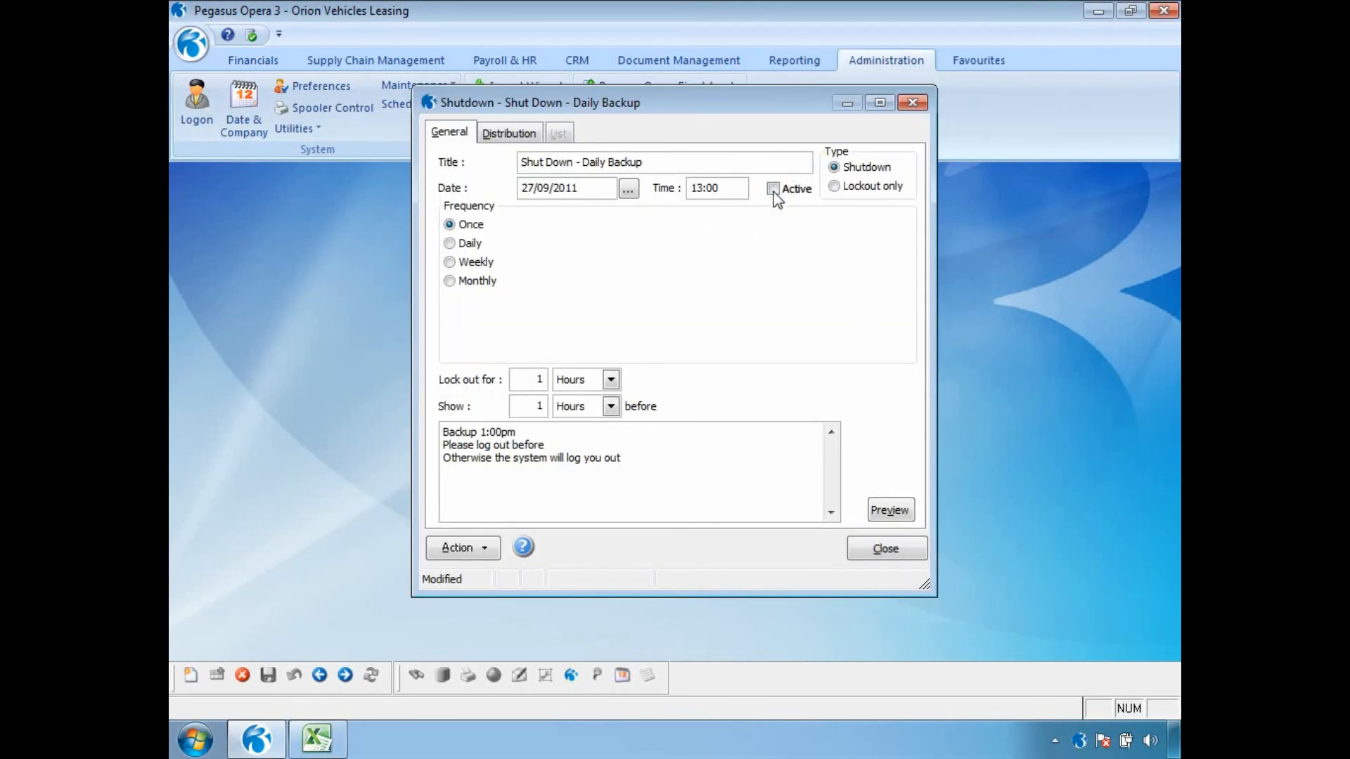
pyautogui.click(268, 675)
pyautogui.click(885, 550)
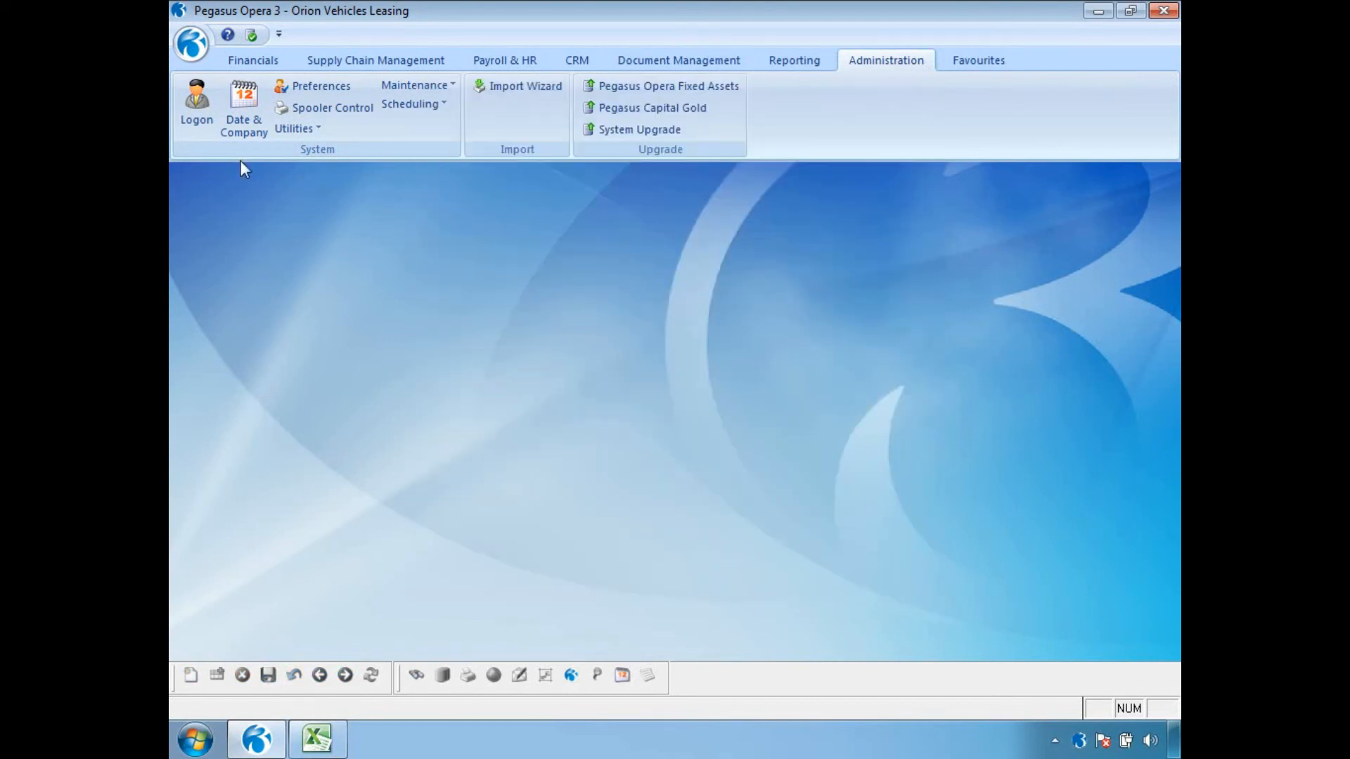
# Log on again as MANAGER.
pyautogui.click(212, 124)
pyautogui.write('MANAGER')
pyautogui.press('Tab')
pyautogui.press('Return')
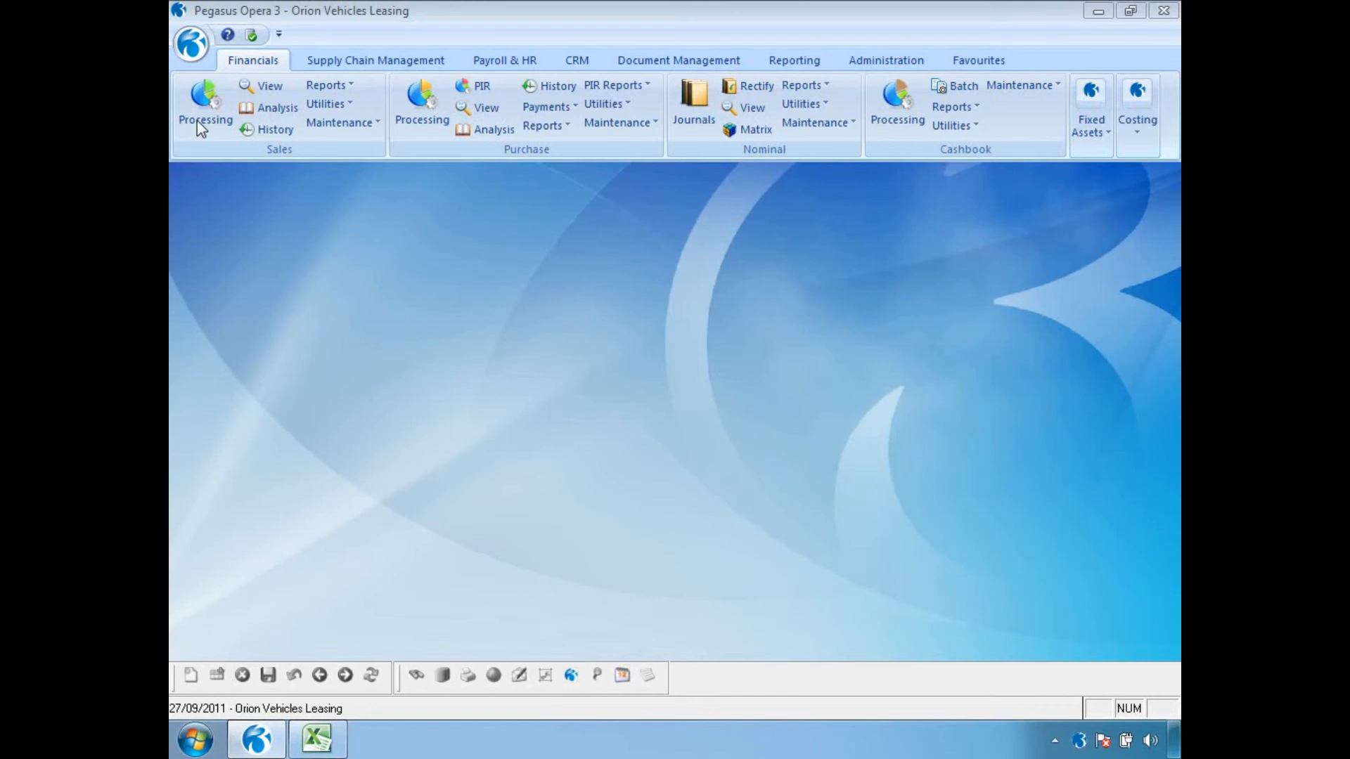
# Open the scheduling calendar and include inactive messages in the day's message list.
pyautogui.click(882, 62)
pyautogui.click(422, 104)
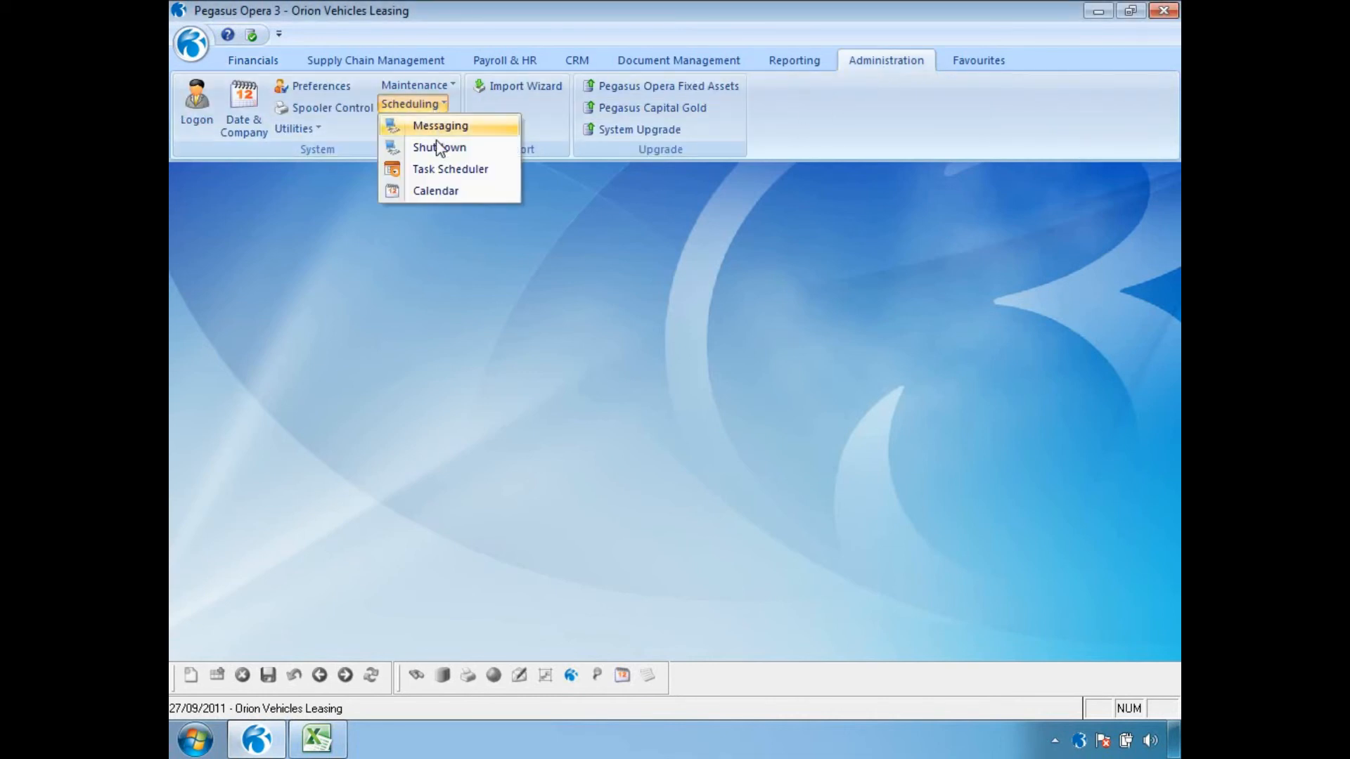
pyautogui.click(439, 190)
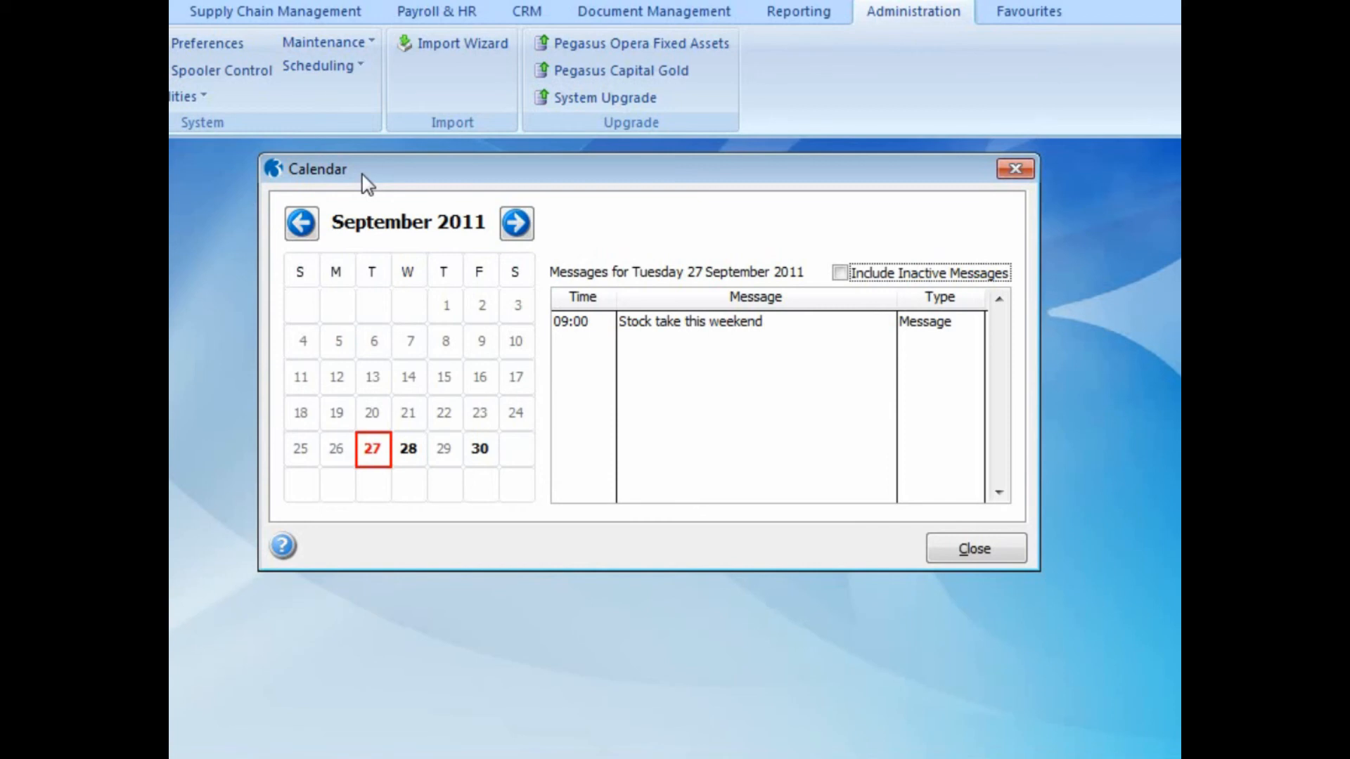
pyautogui.click(837, 280)
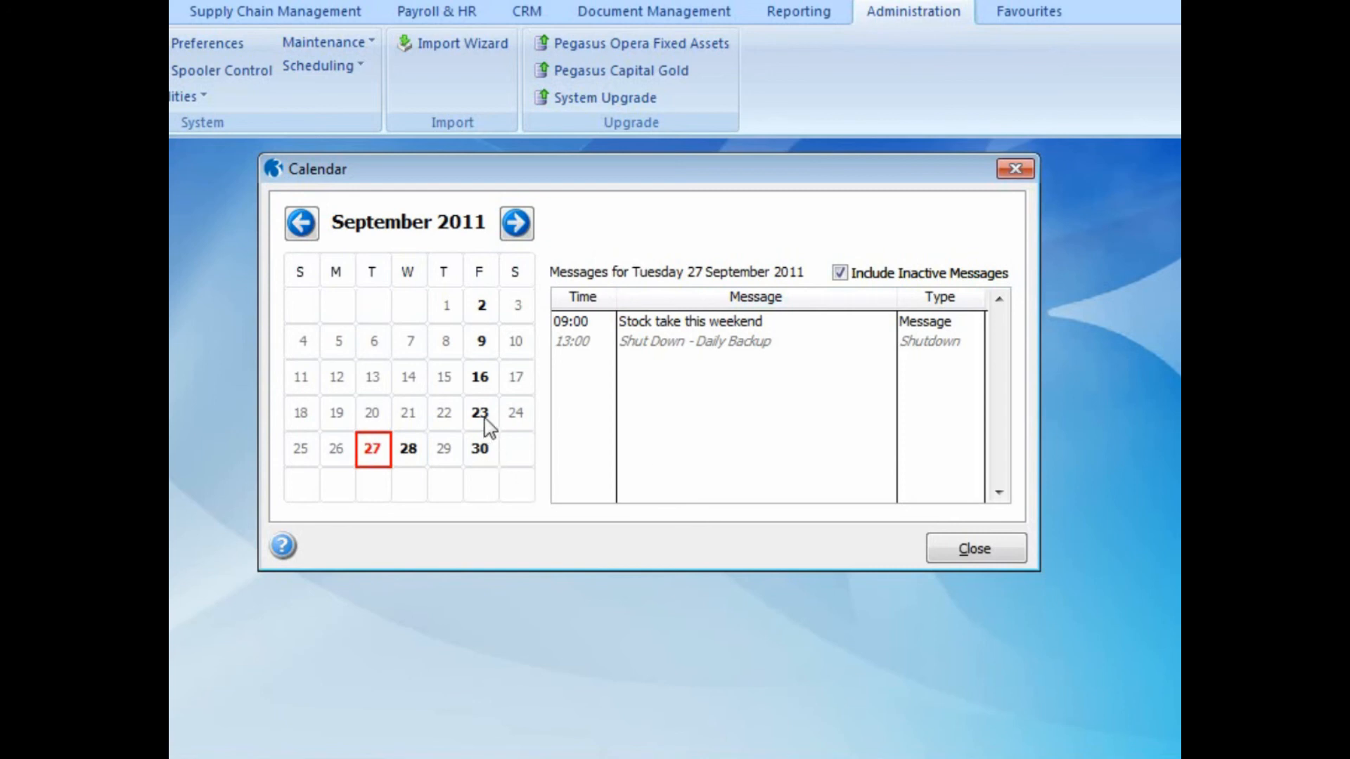
# View the calendar messages for 16 and 23 September 2011 and close the calendar.
pyautogui.click(480, 382)
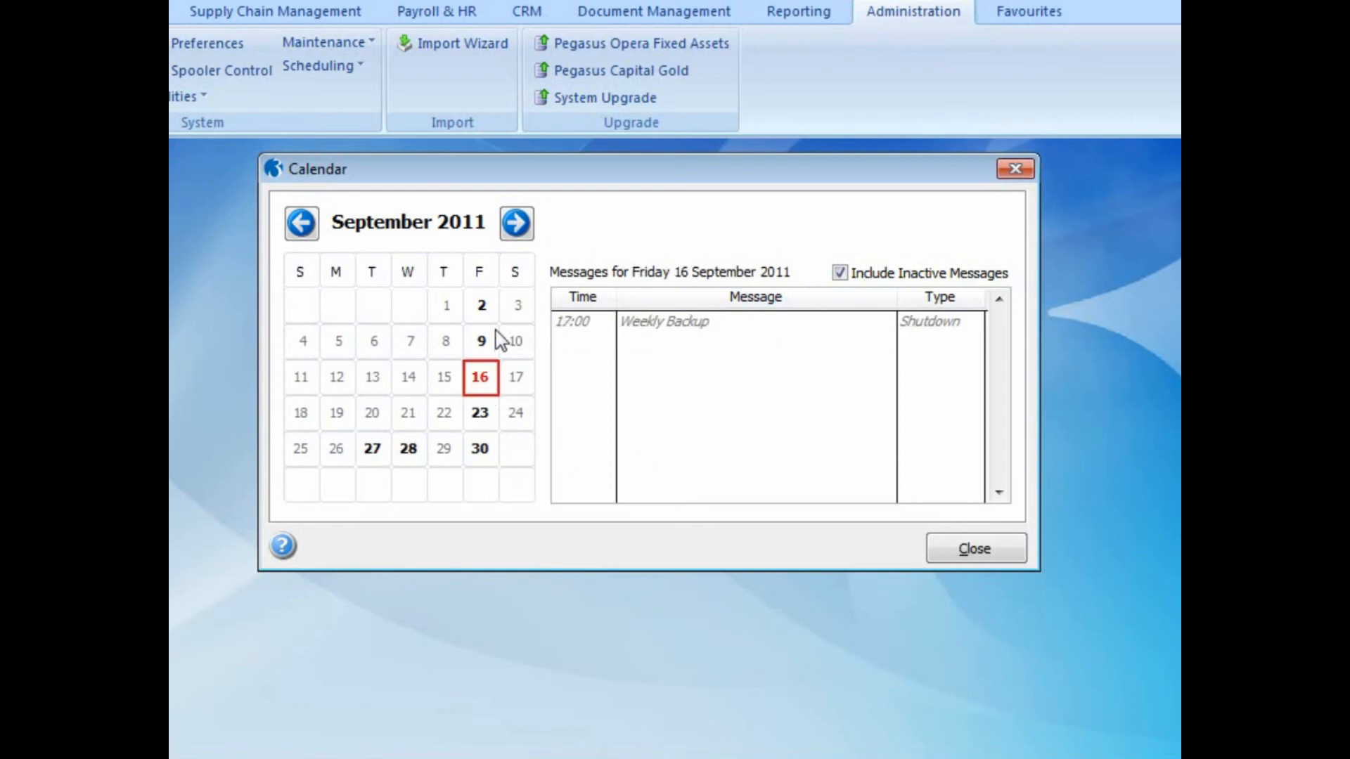
pyautogui.click(486, 419)
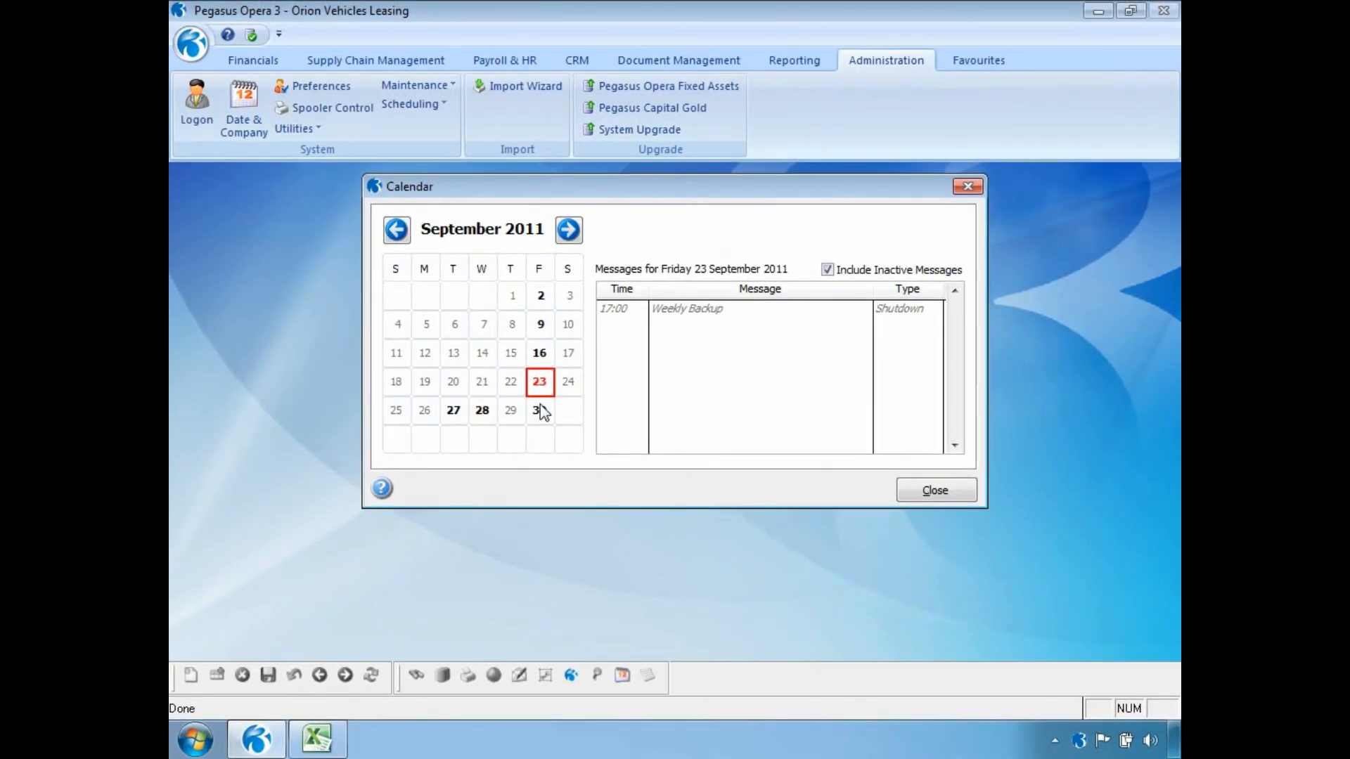
pyautogui.click(934, 491)
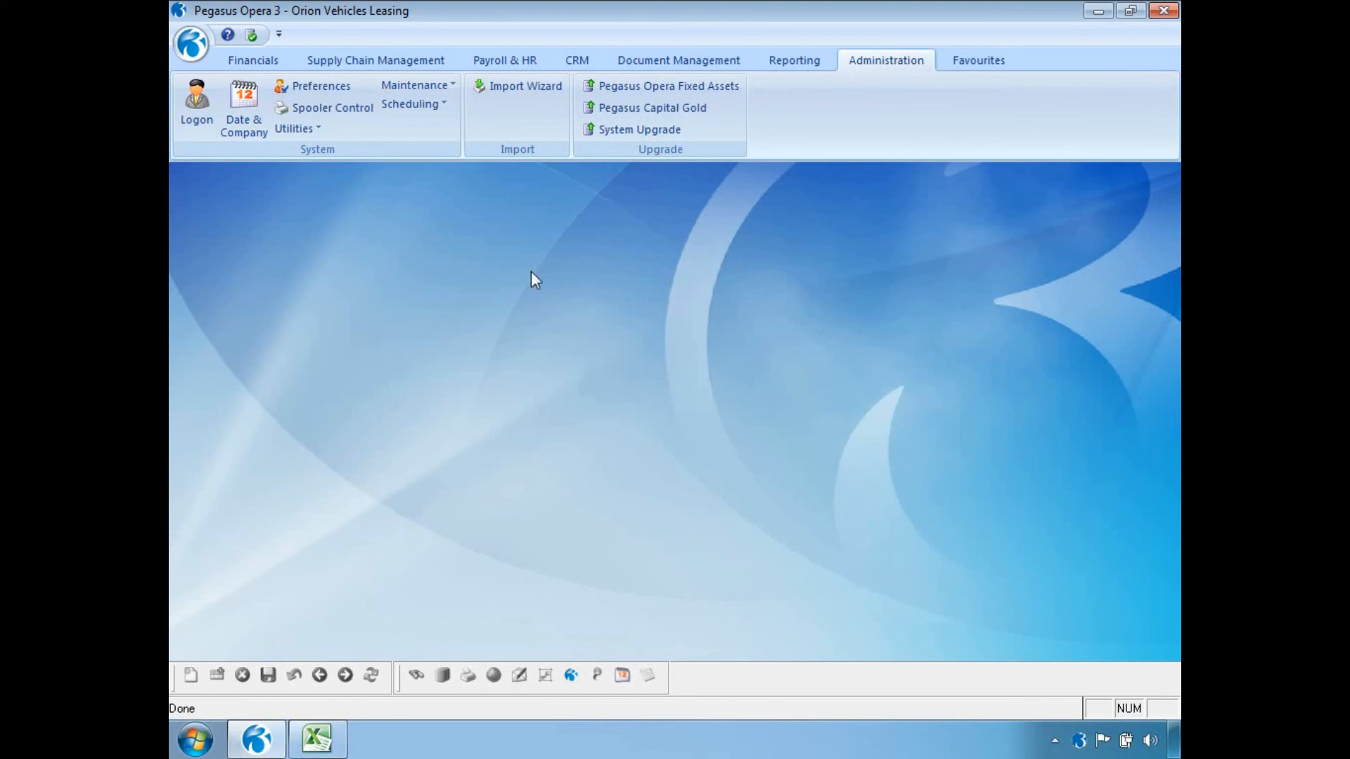
# Show the available scheduling functions.
pyautogui.click(397, 105)
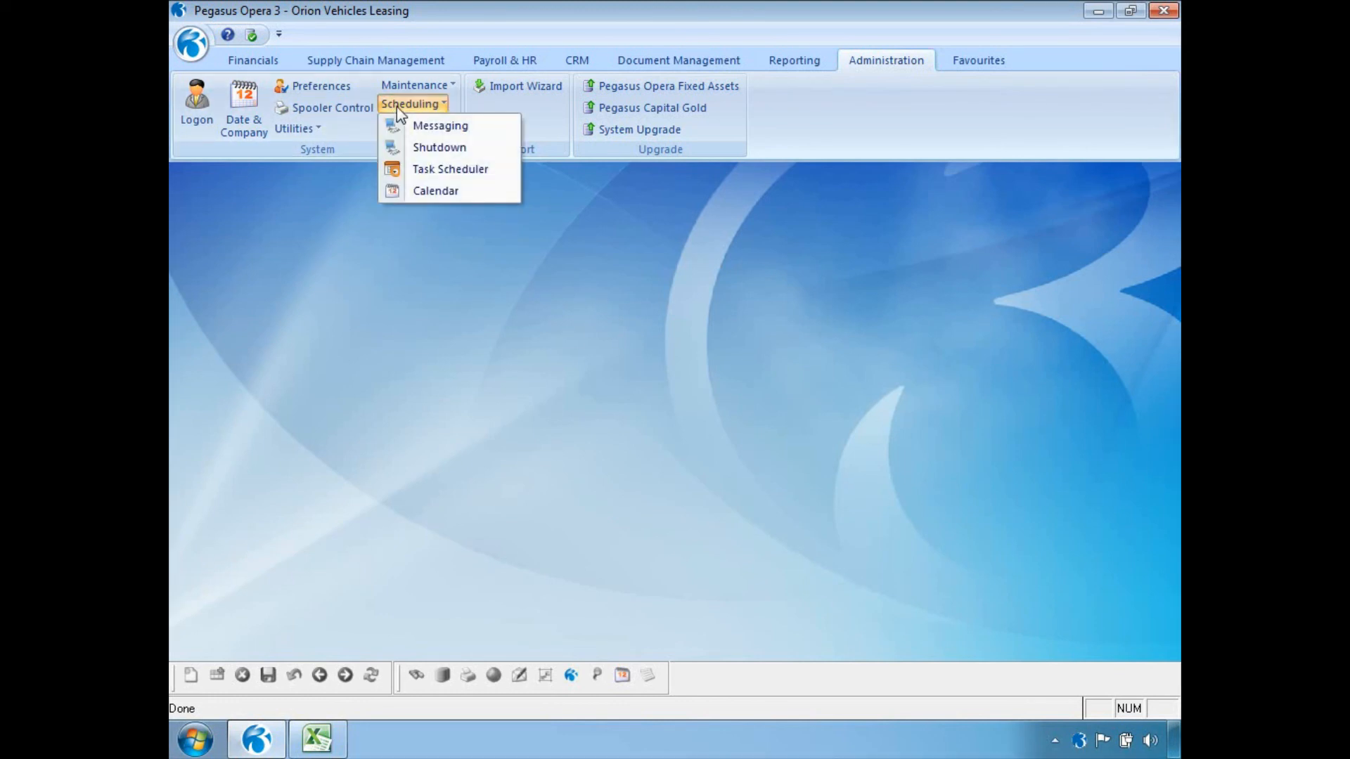